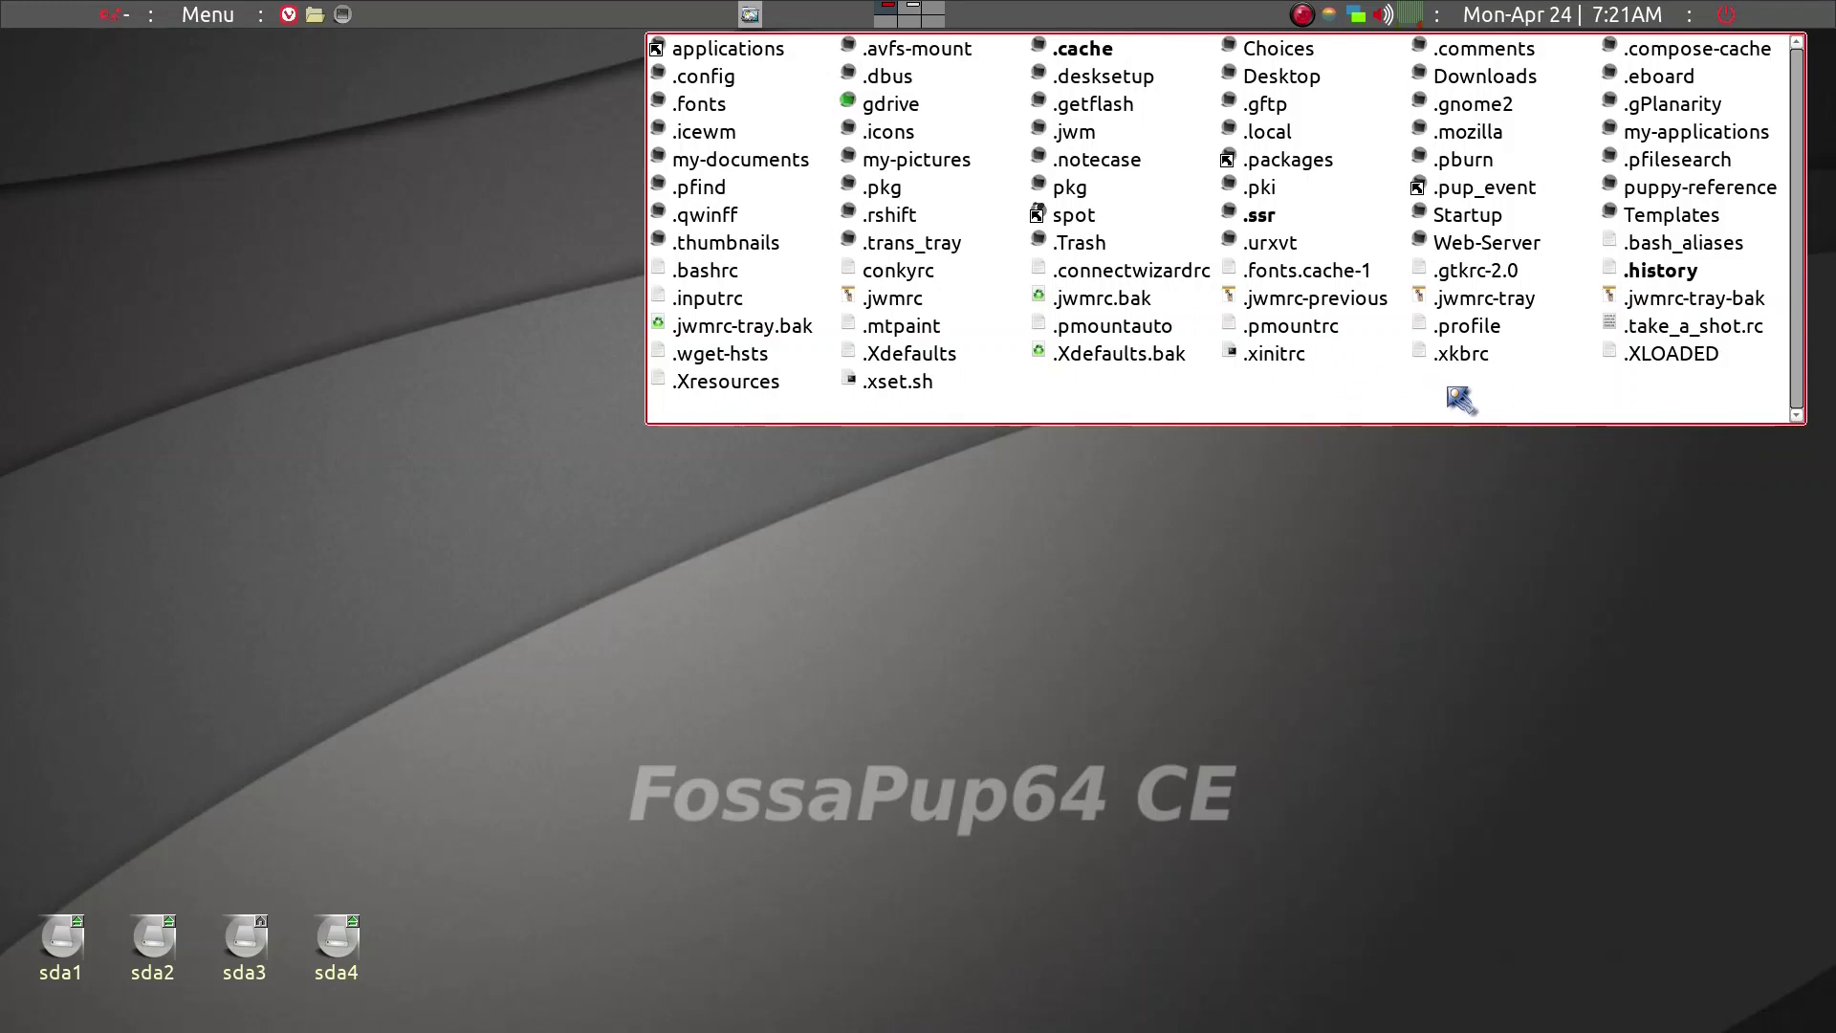
- Toggle the hidden dot-files in the home folder off and on twice with Ctrl+H
key(ctrl+h)
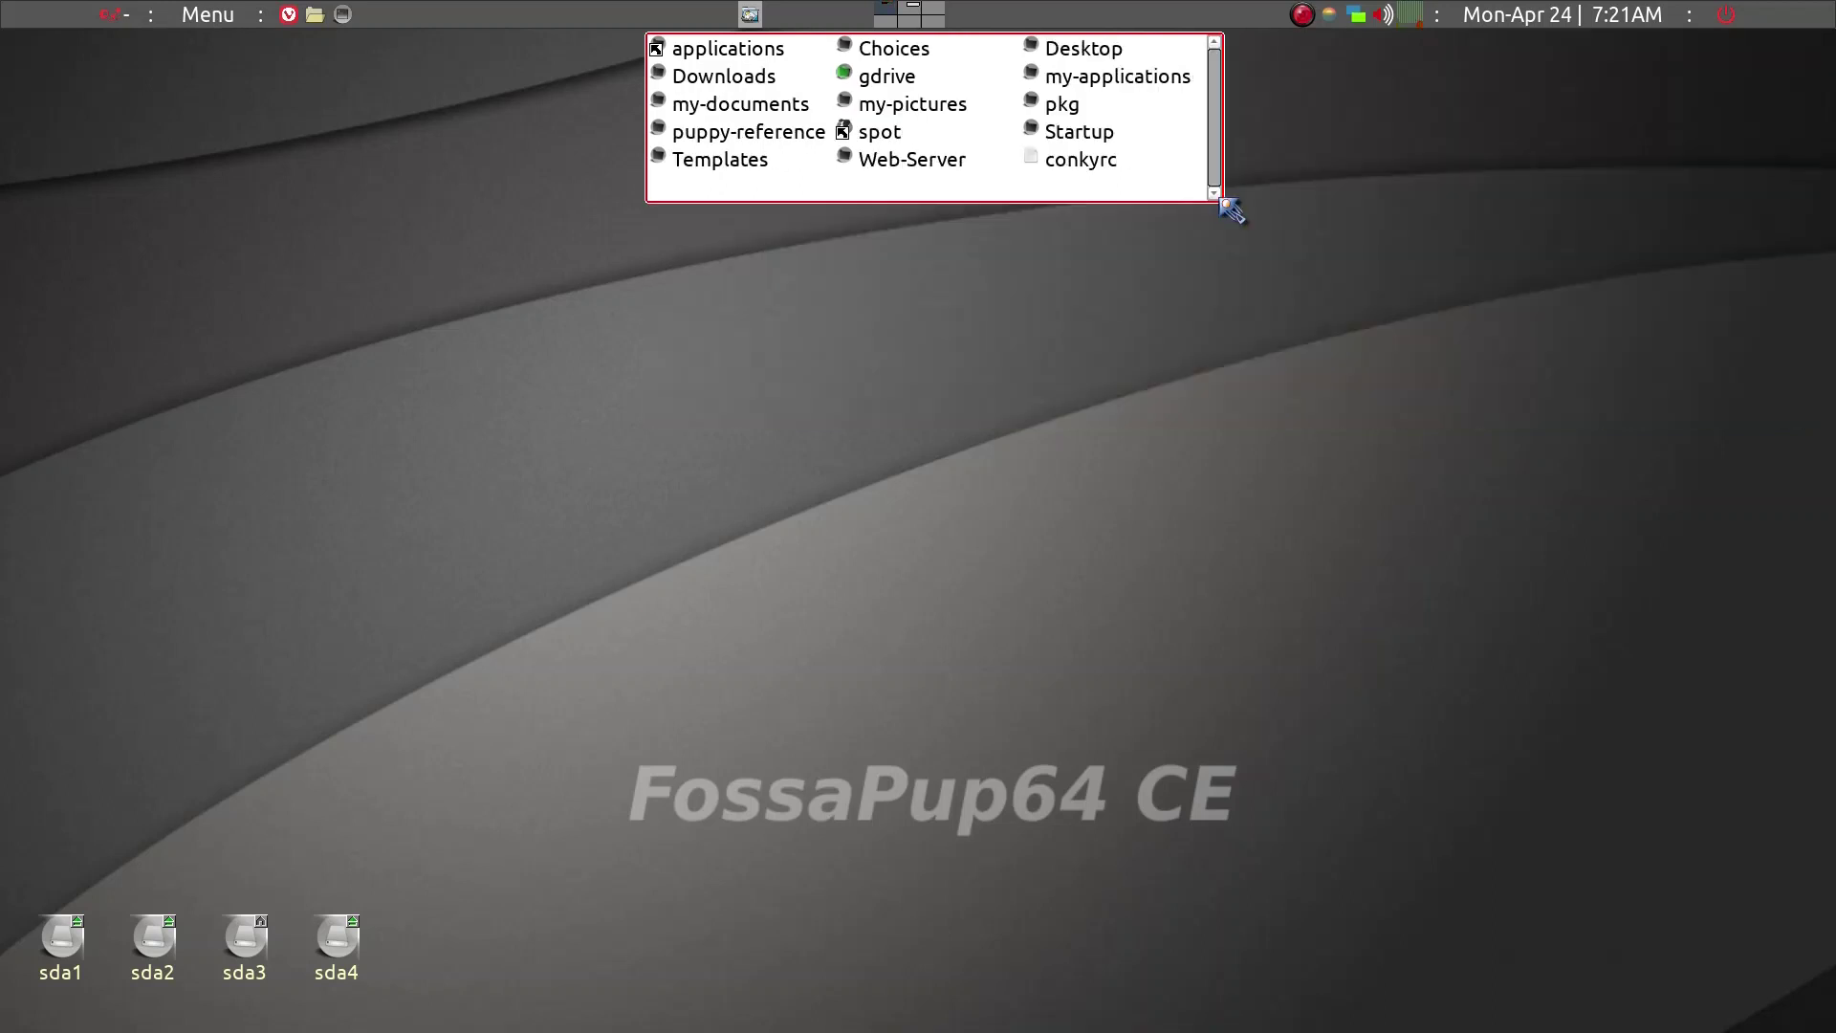
key(ctrl+h)
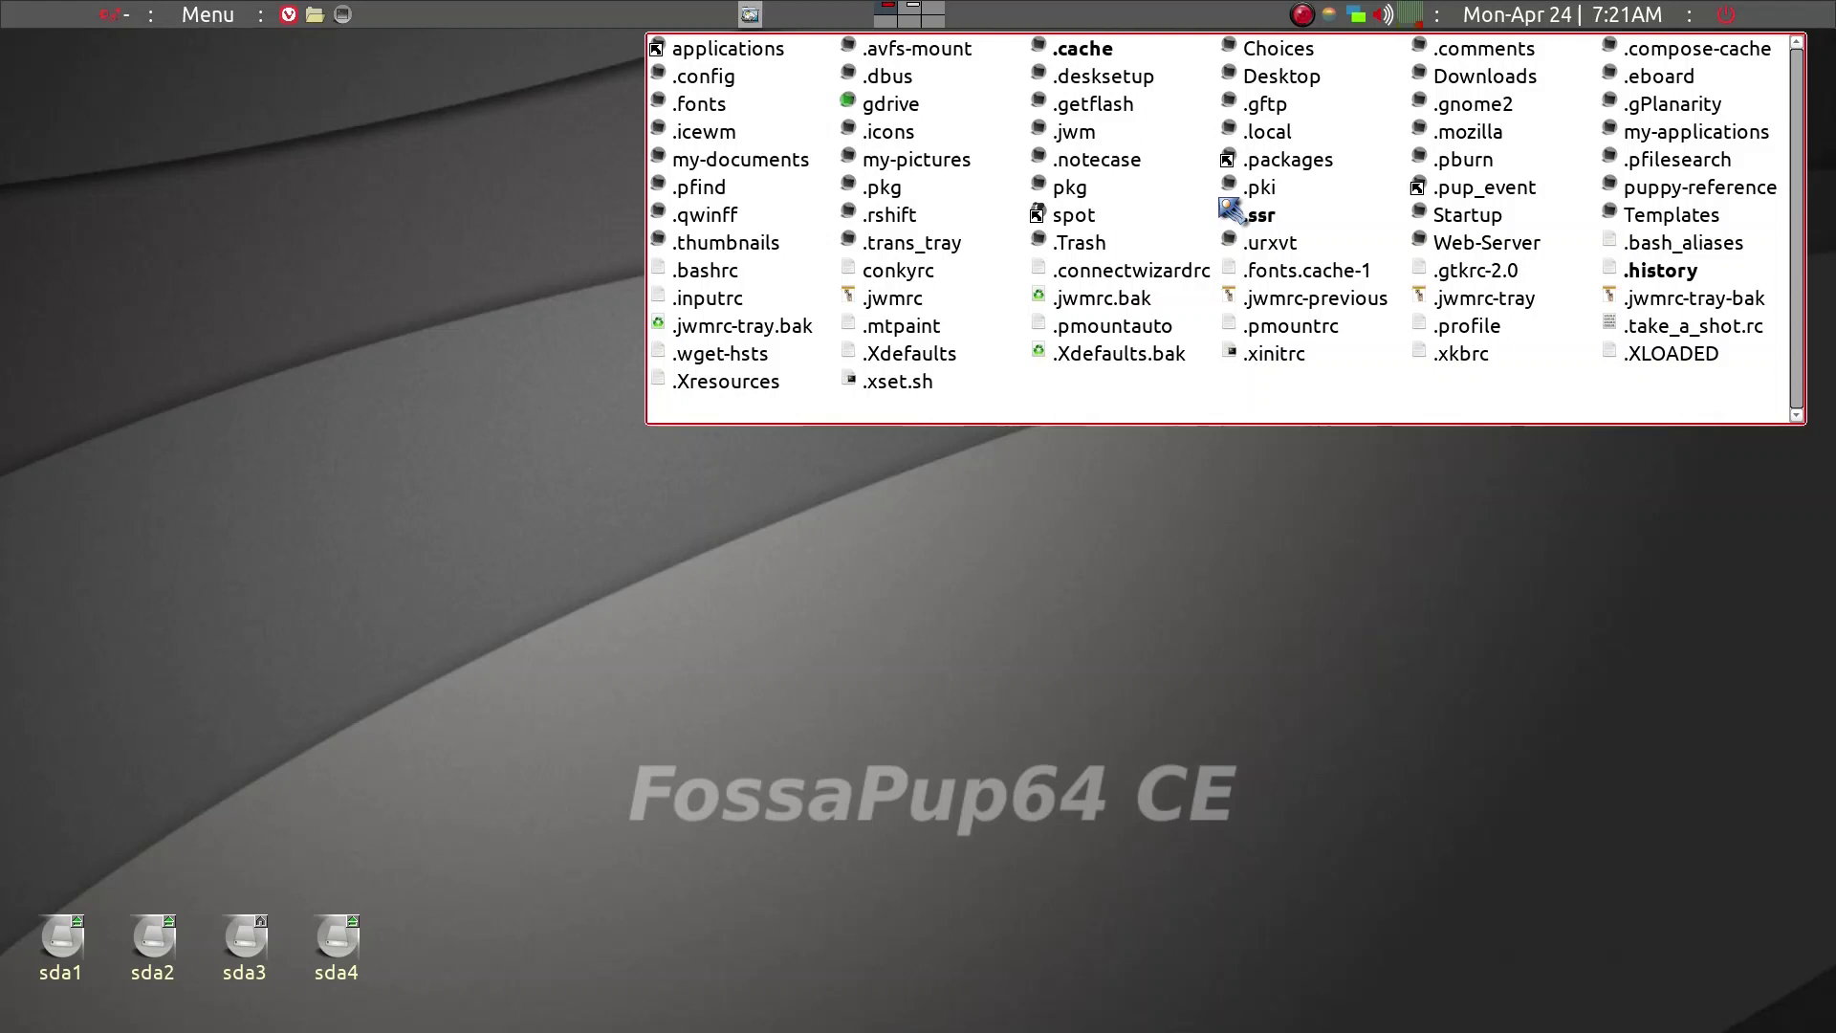
key(ctrl+h)
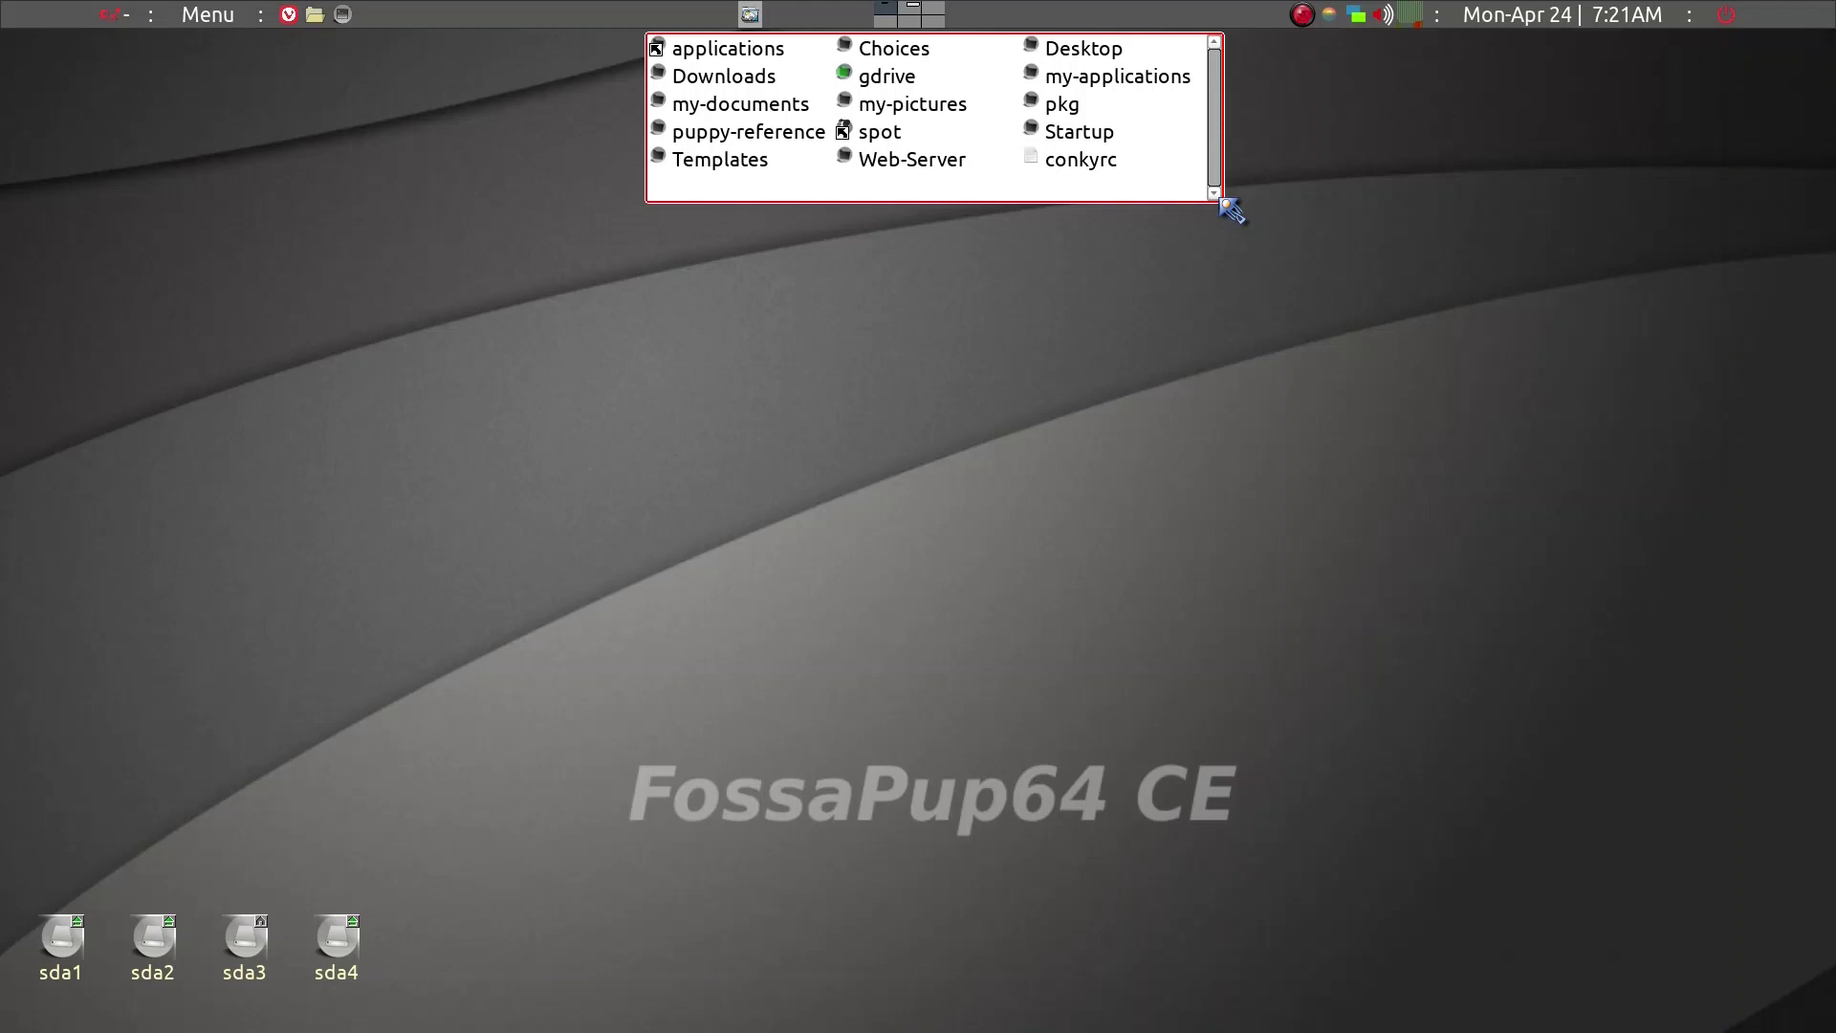
key(ctrl+h)
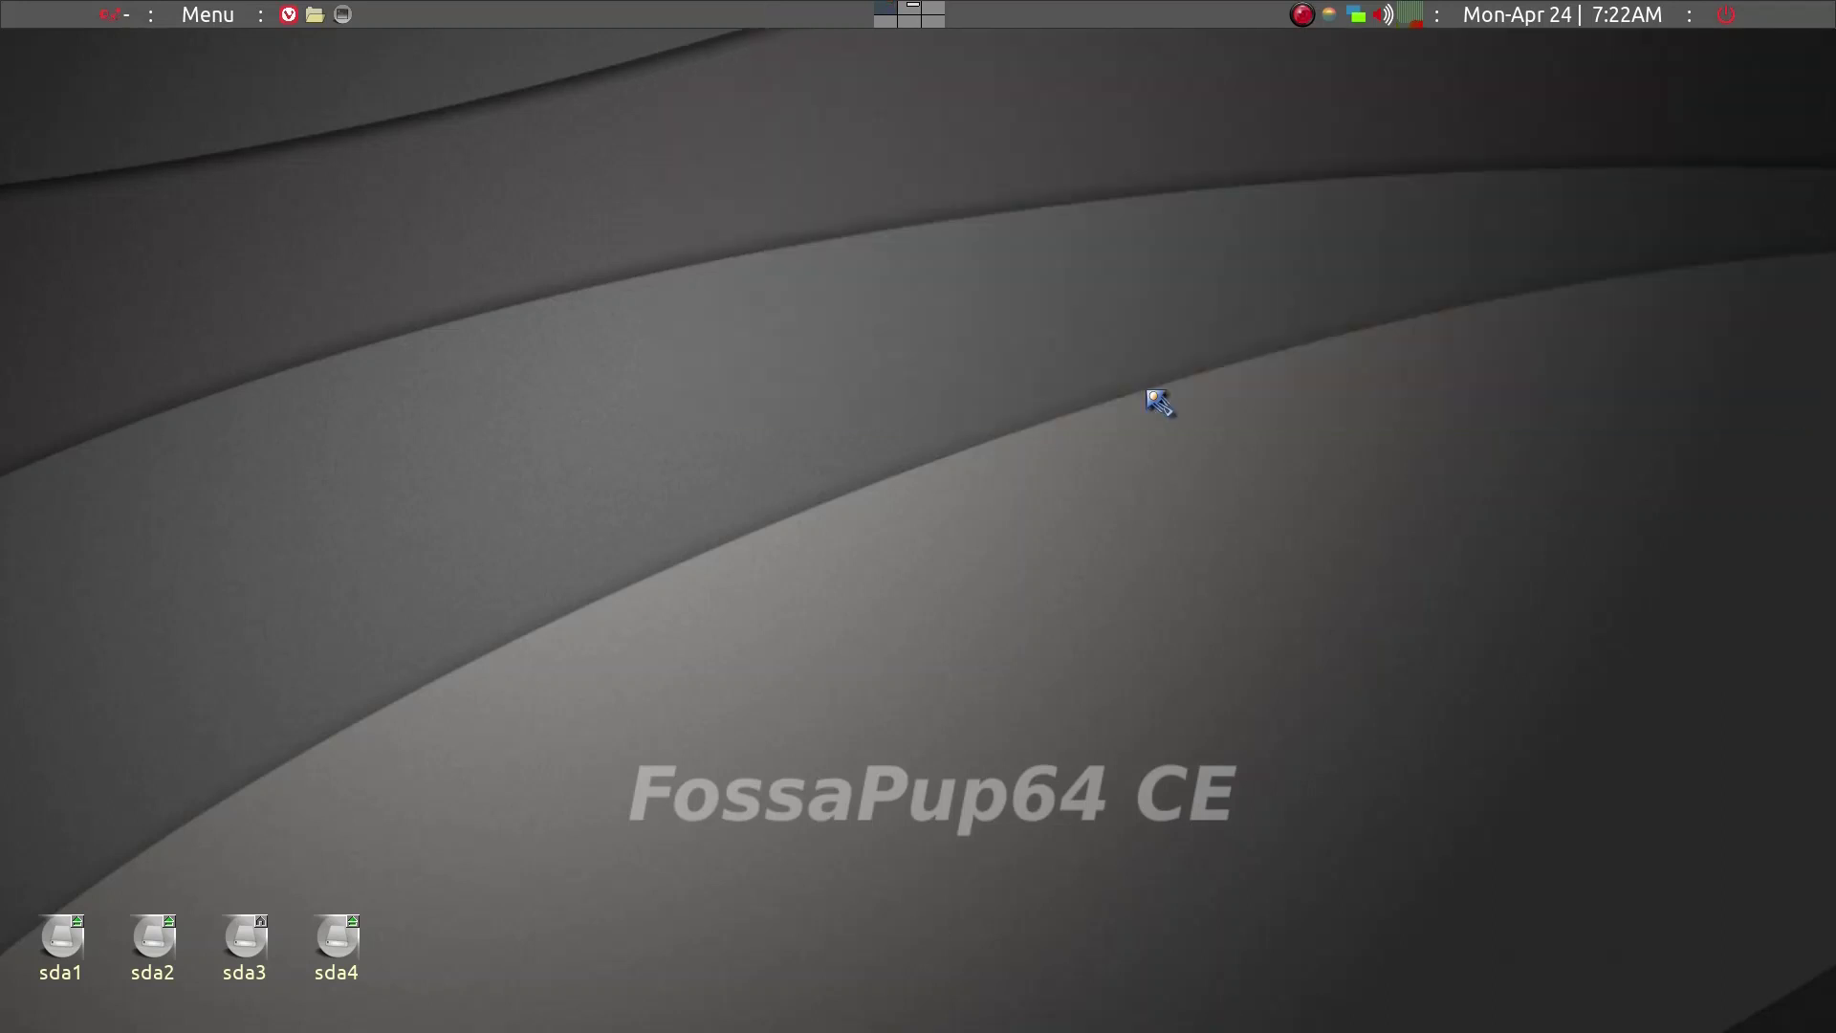
- Start GIMP by searching 'gim' in the rofi drun launcher
key(super)
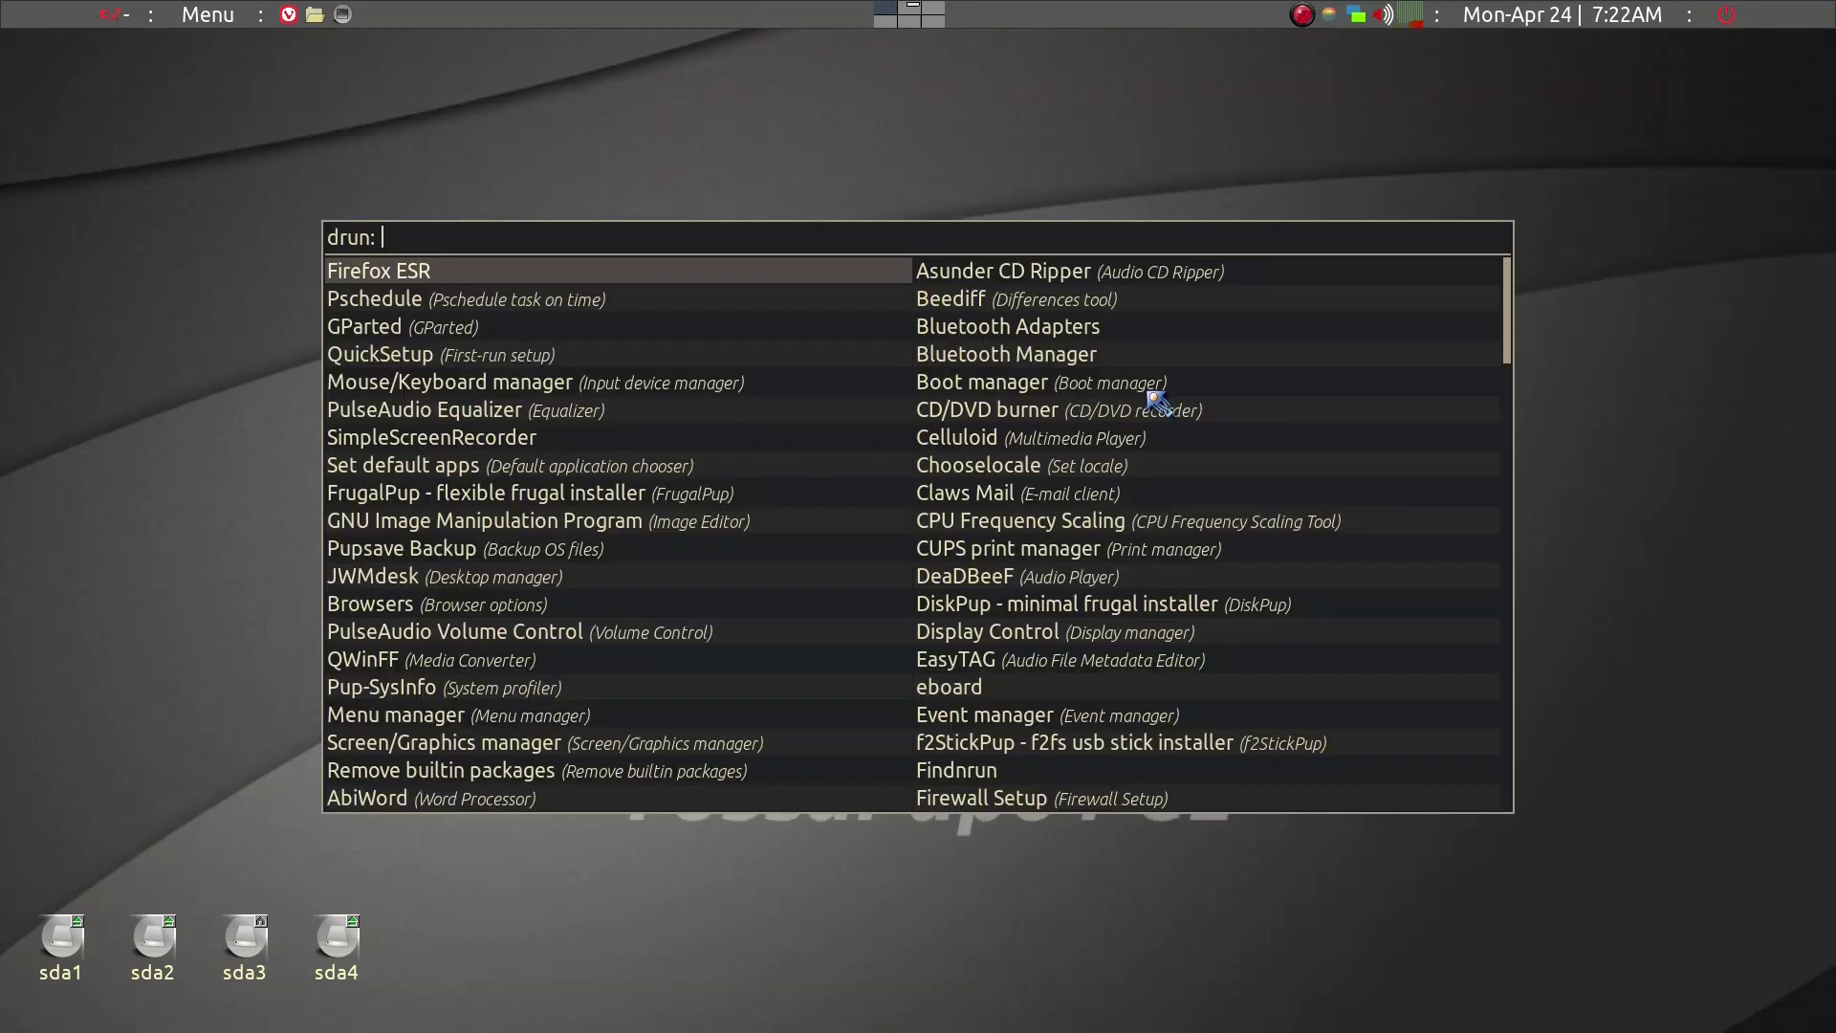
text(gimp)
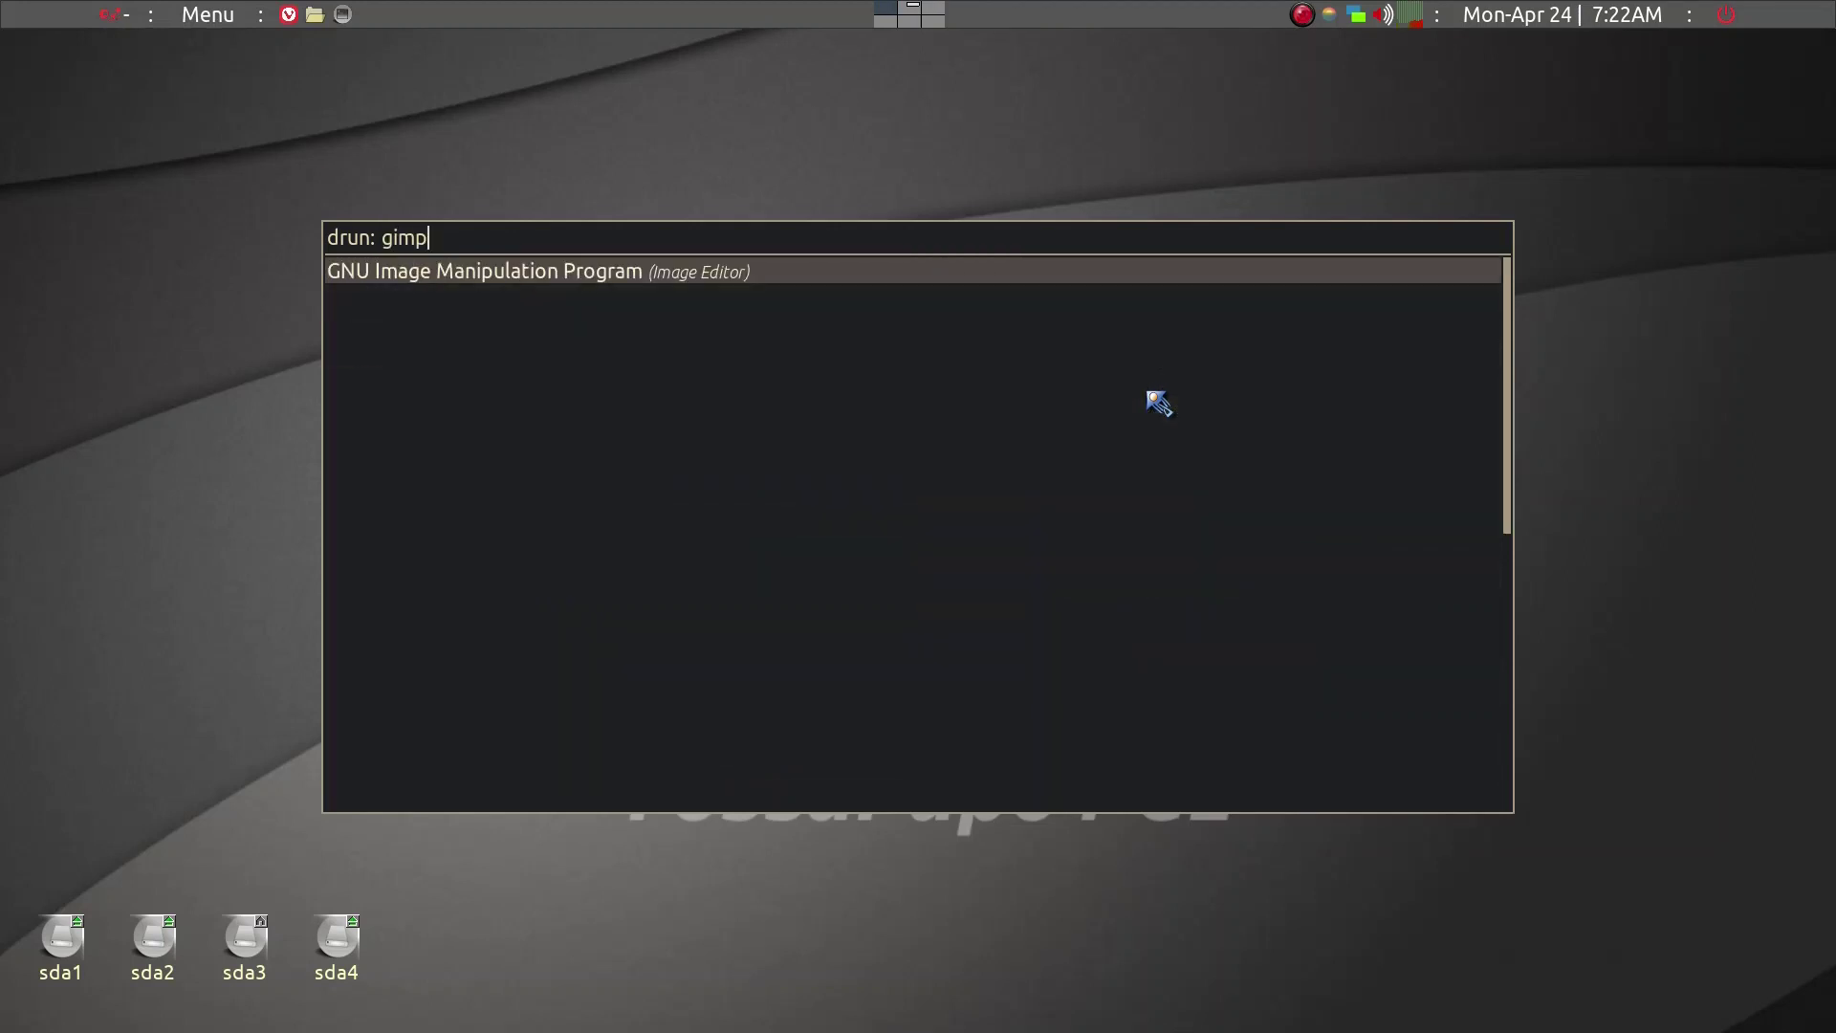
key(Return)
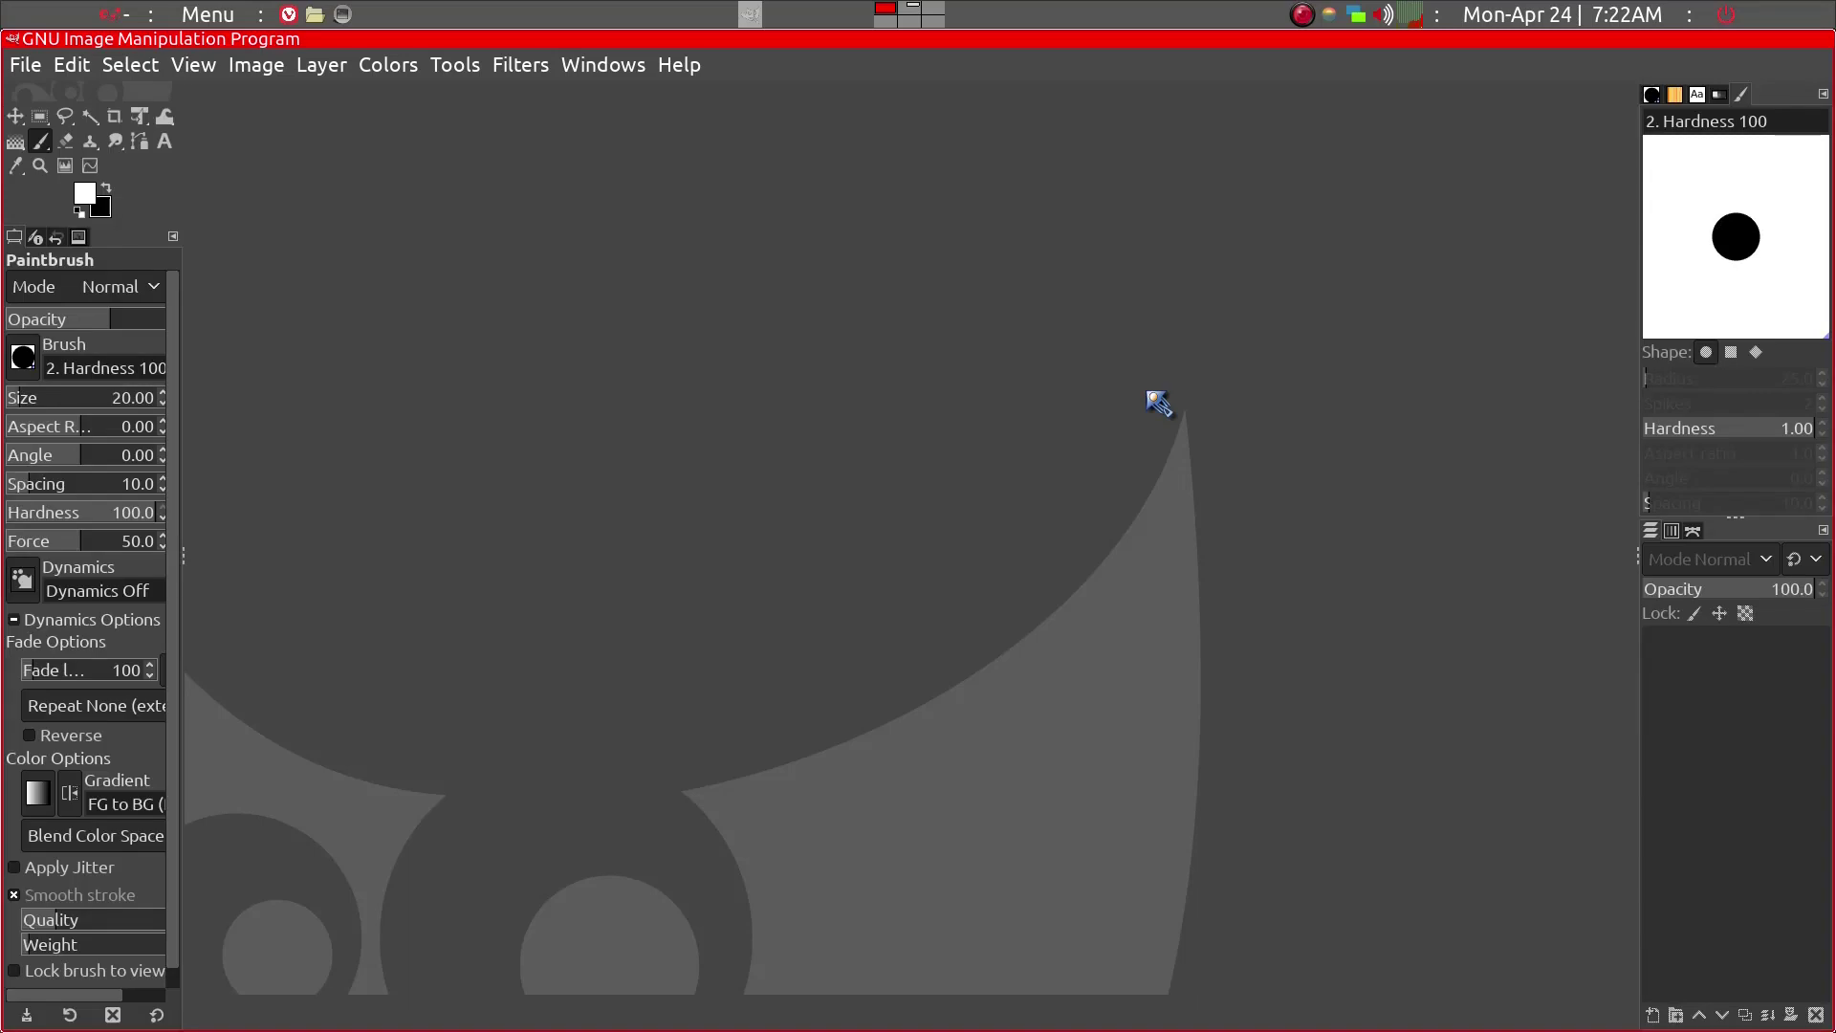
- Choose File > New to get the 1920 × 1080 px, 300 ppi RGB canvas settings
click(35, 71)
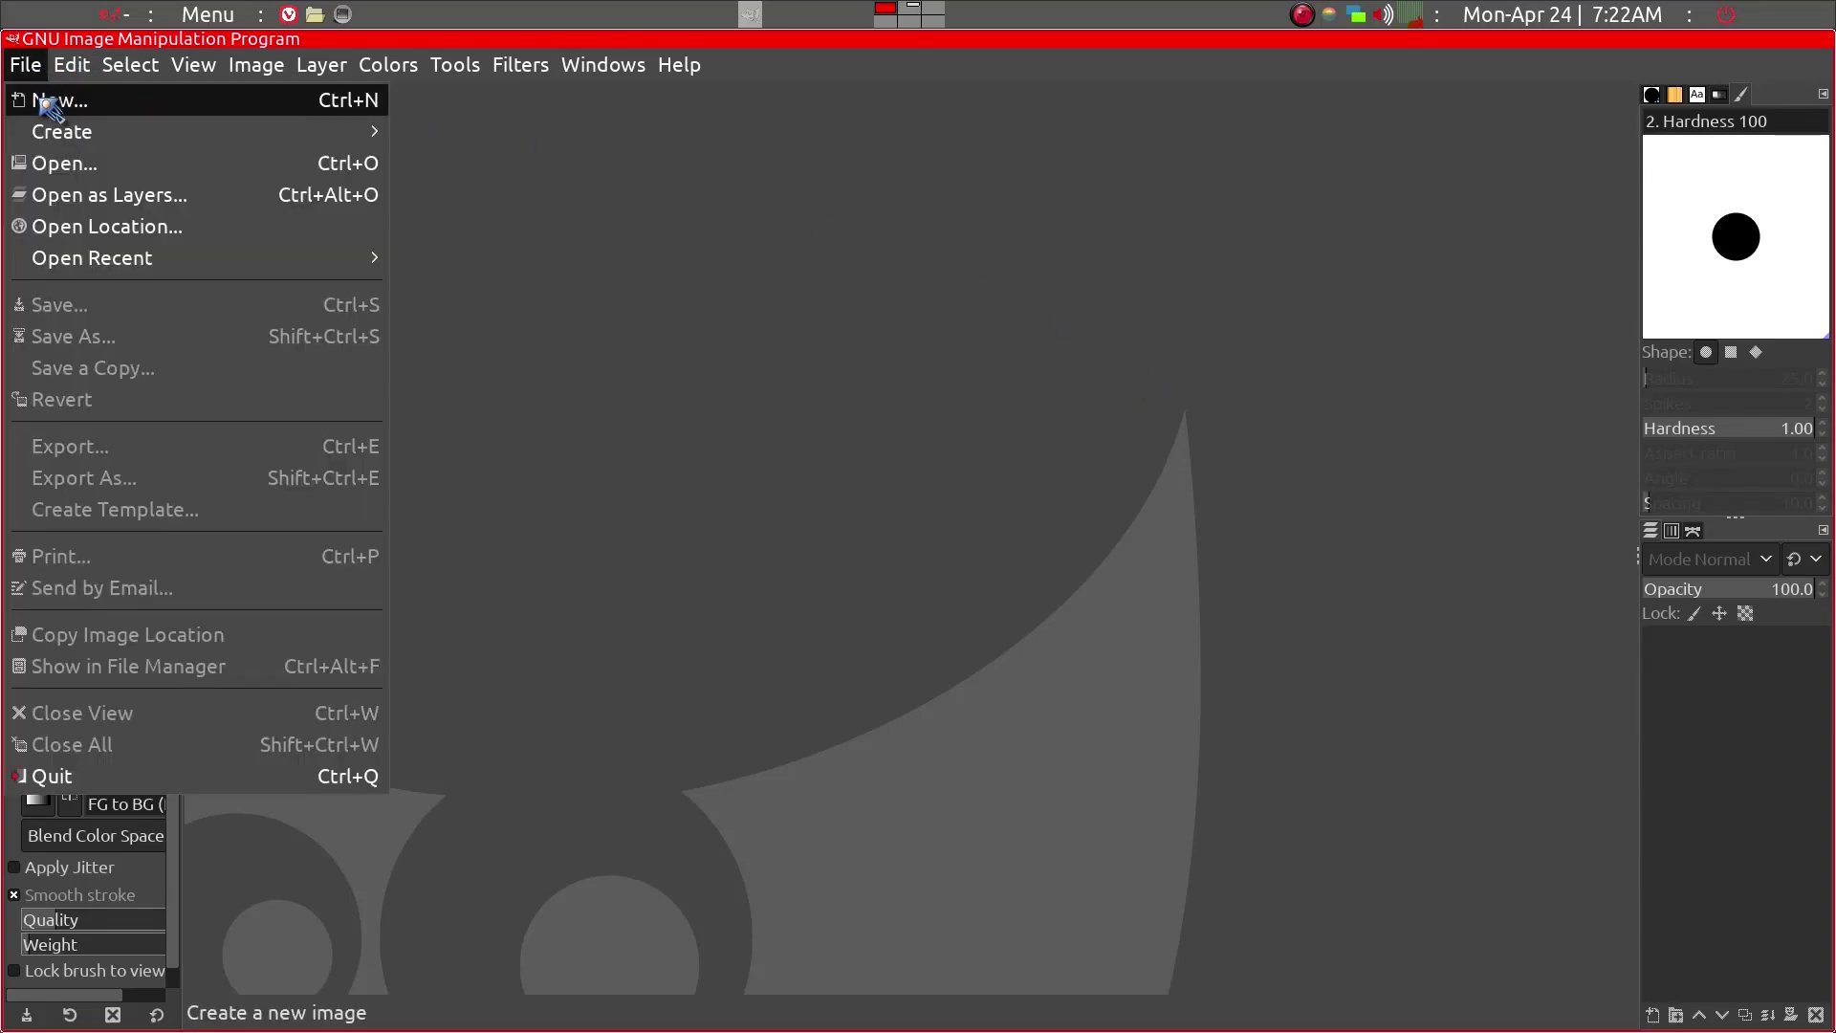
click(52, 103)
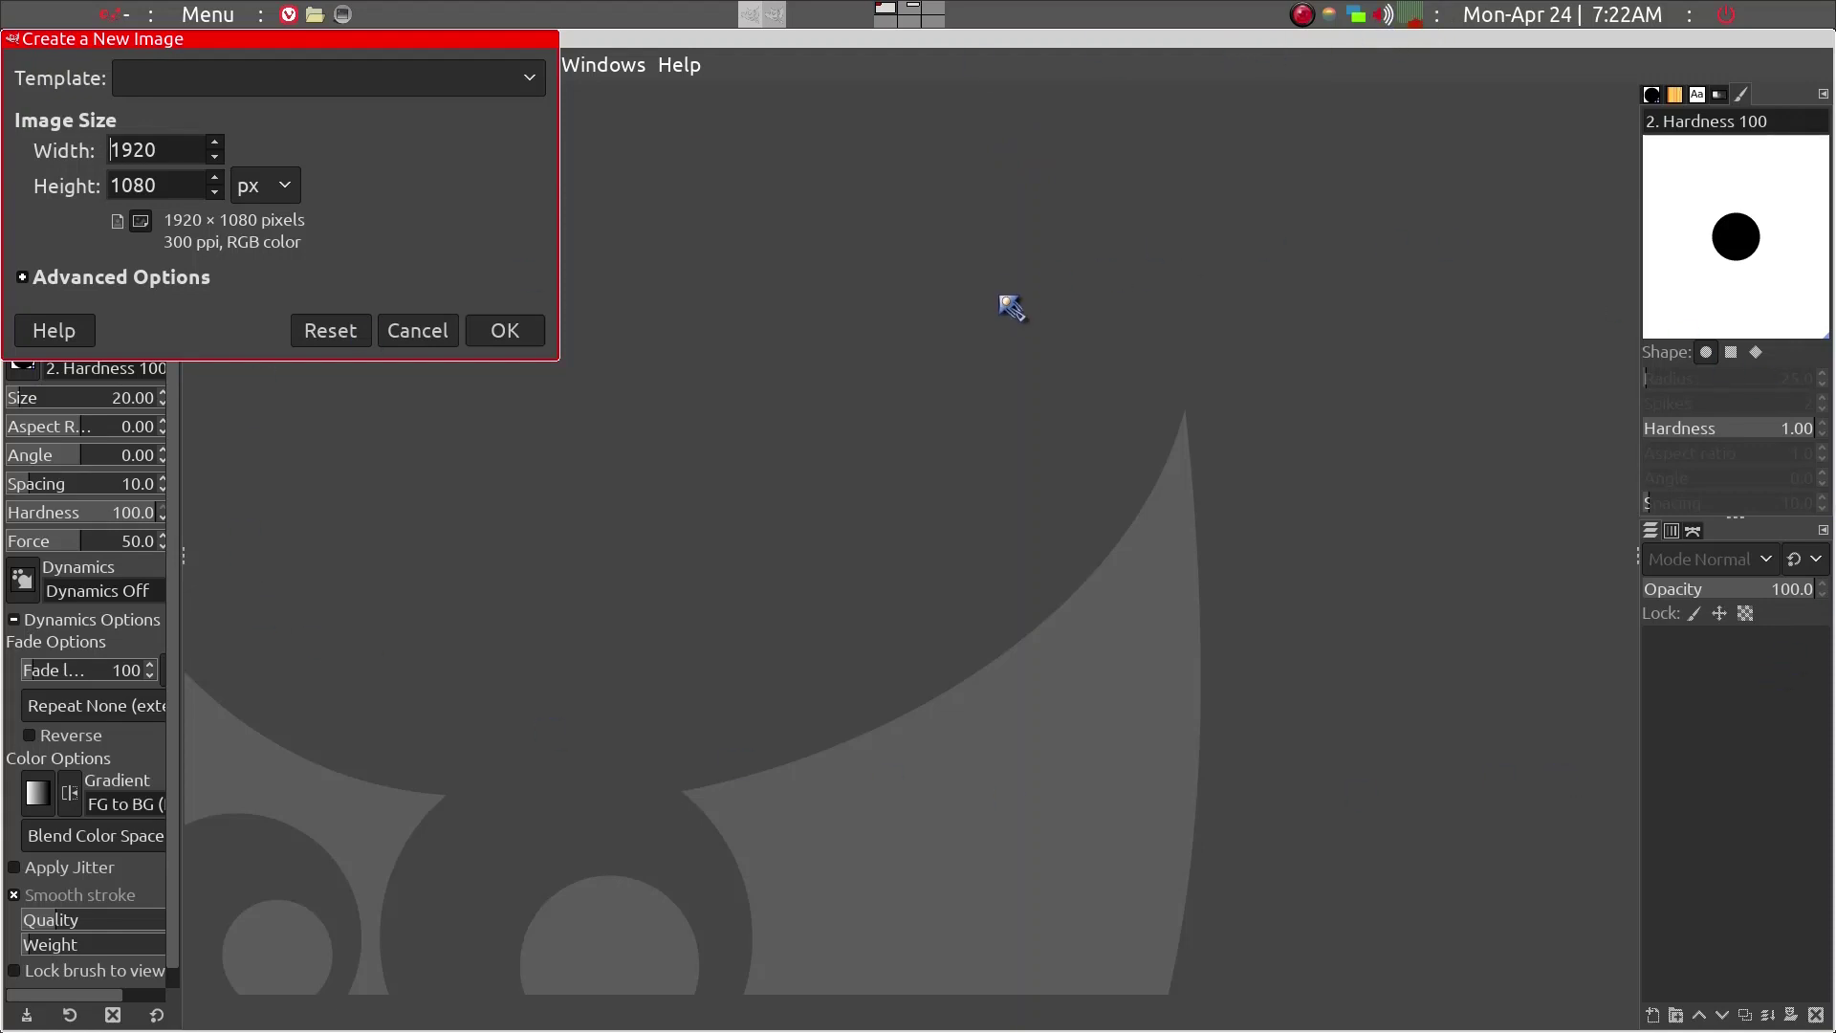
- Run xrandr in a terminal to confirm the 1920 × 1080 display, then close the terminal
key(ctrl+alt+t)
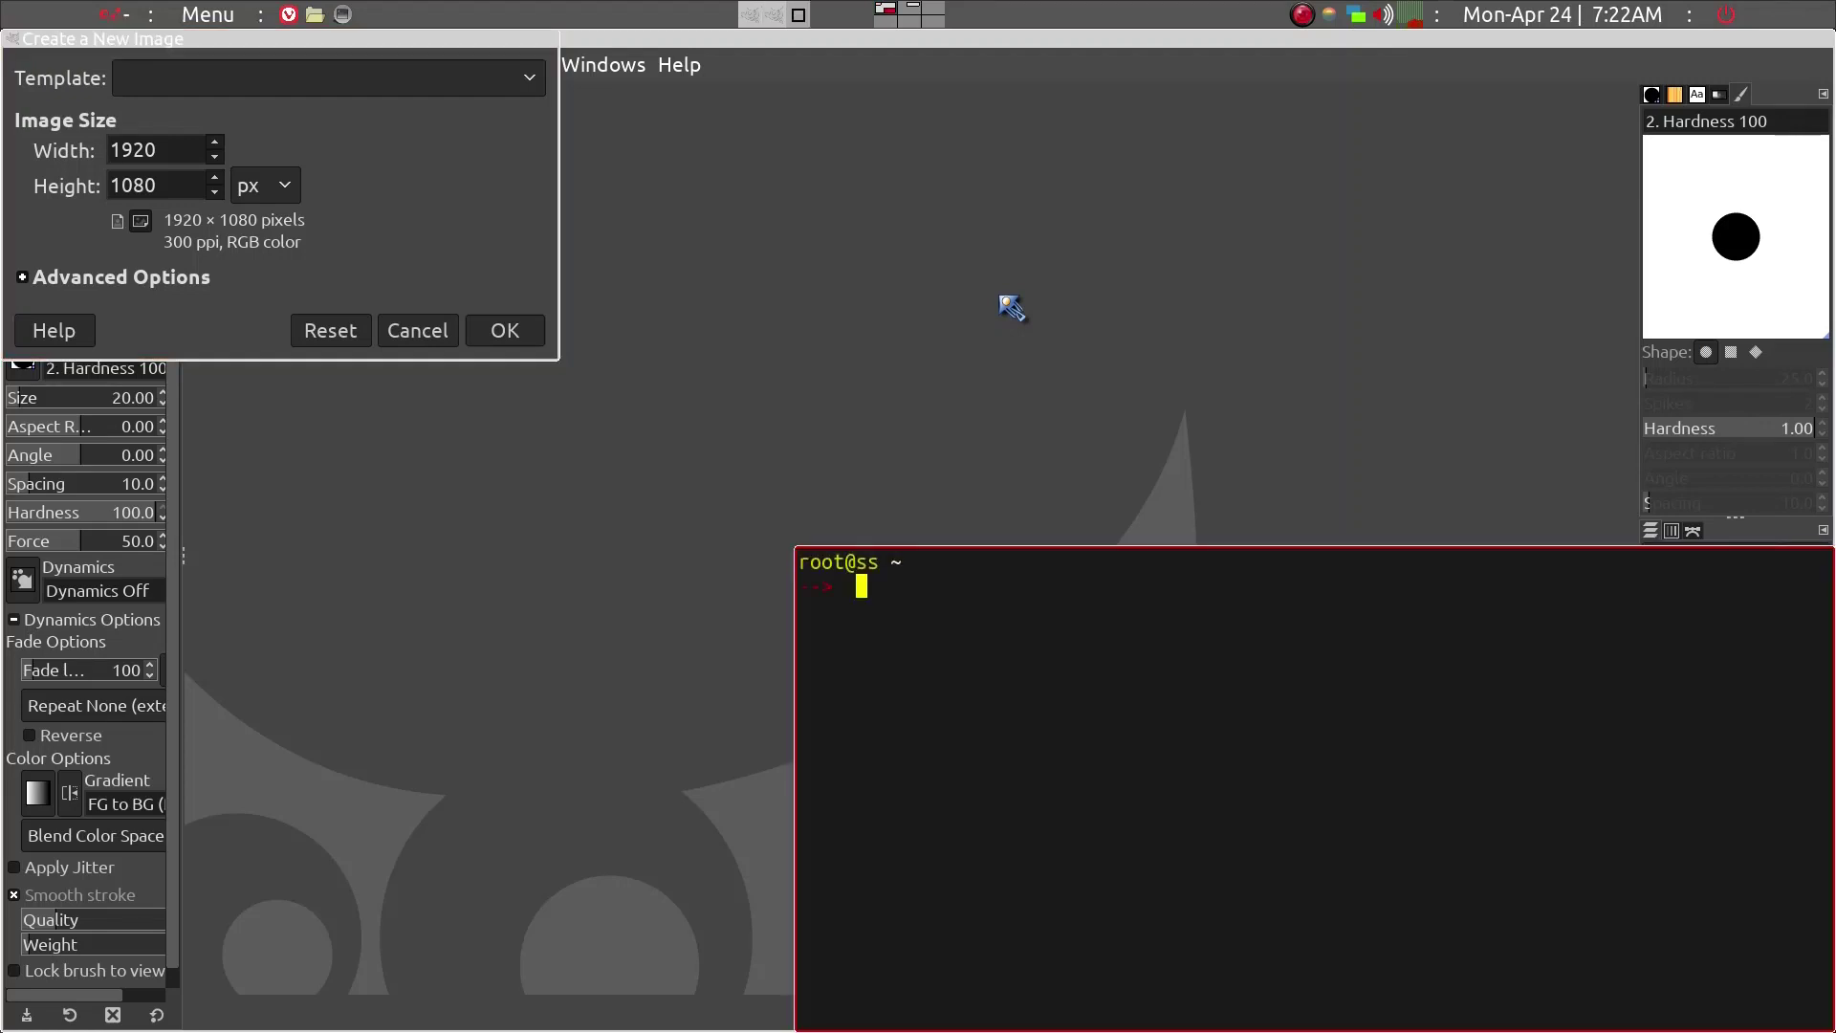
text(xrandr)
key(Return)
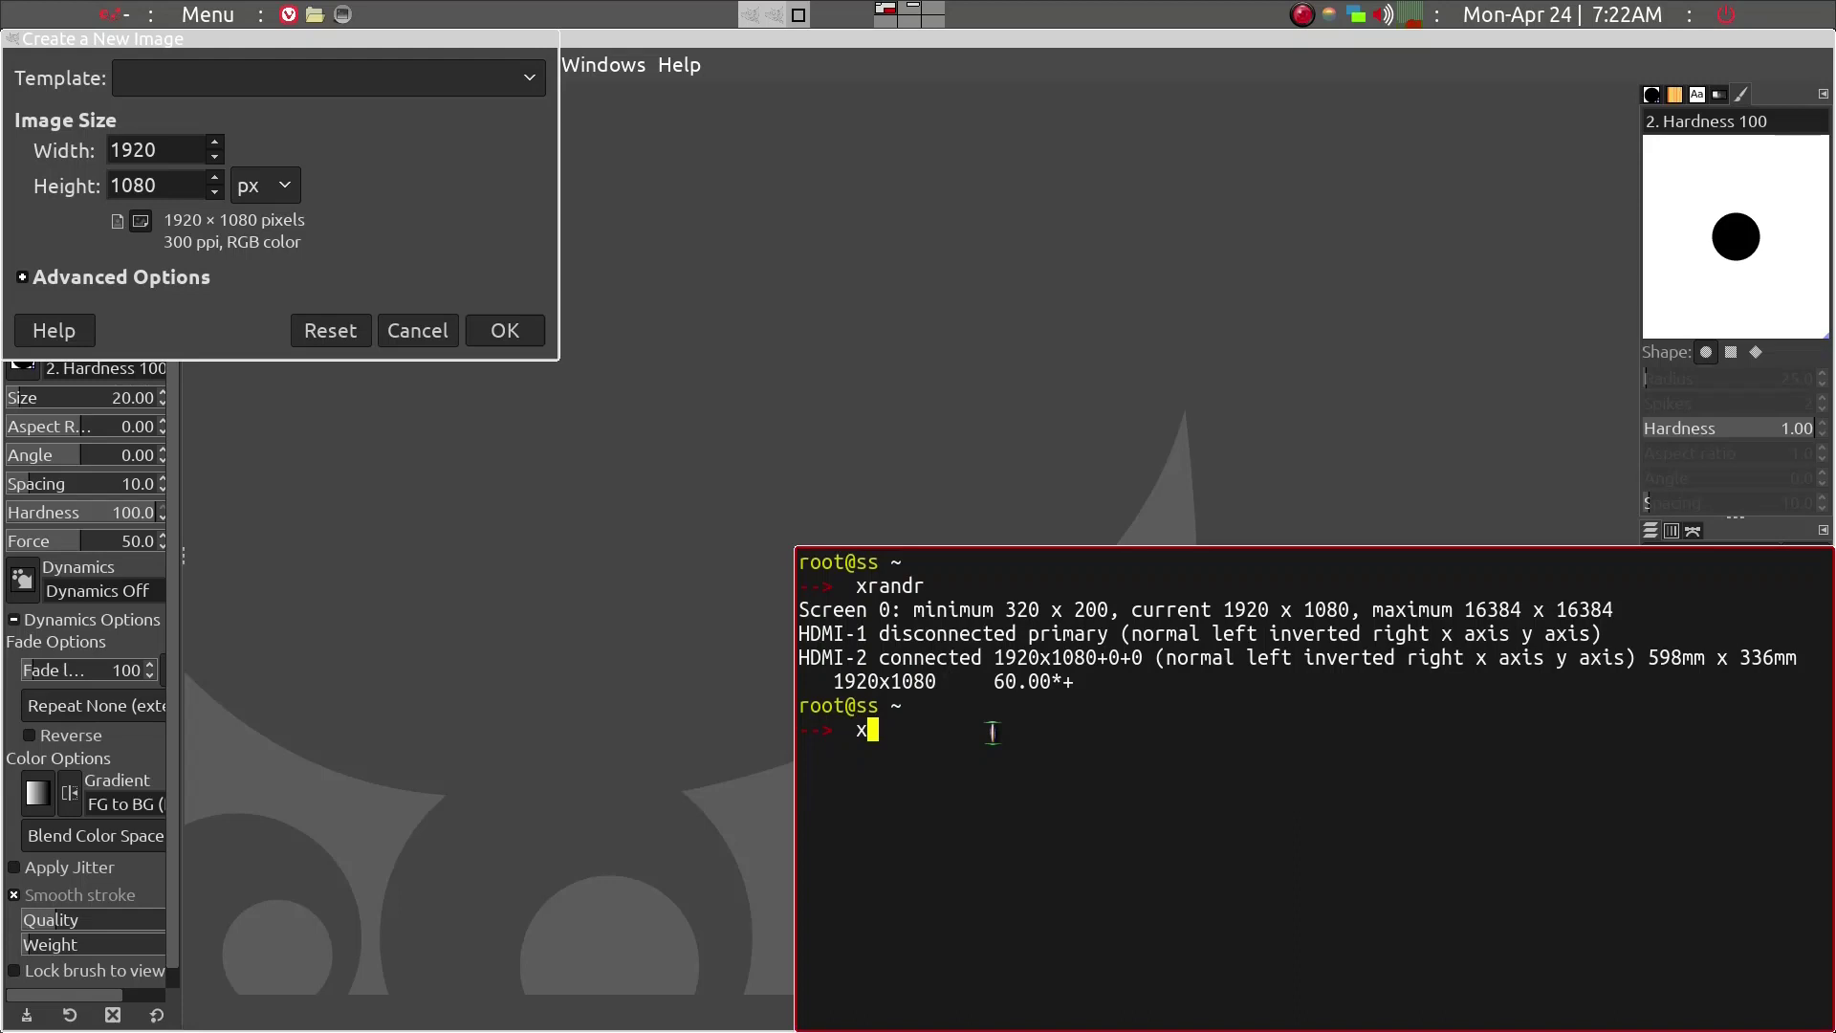
key(ctrl+d)
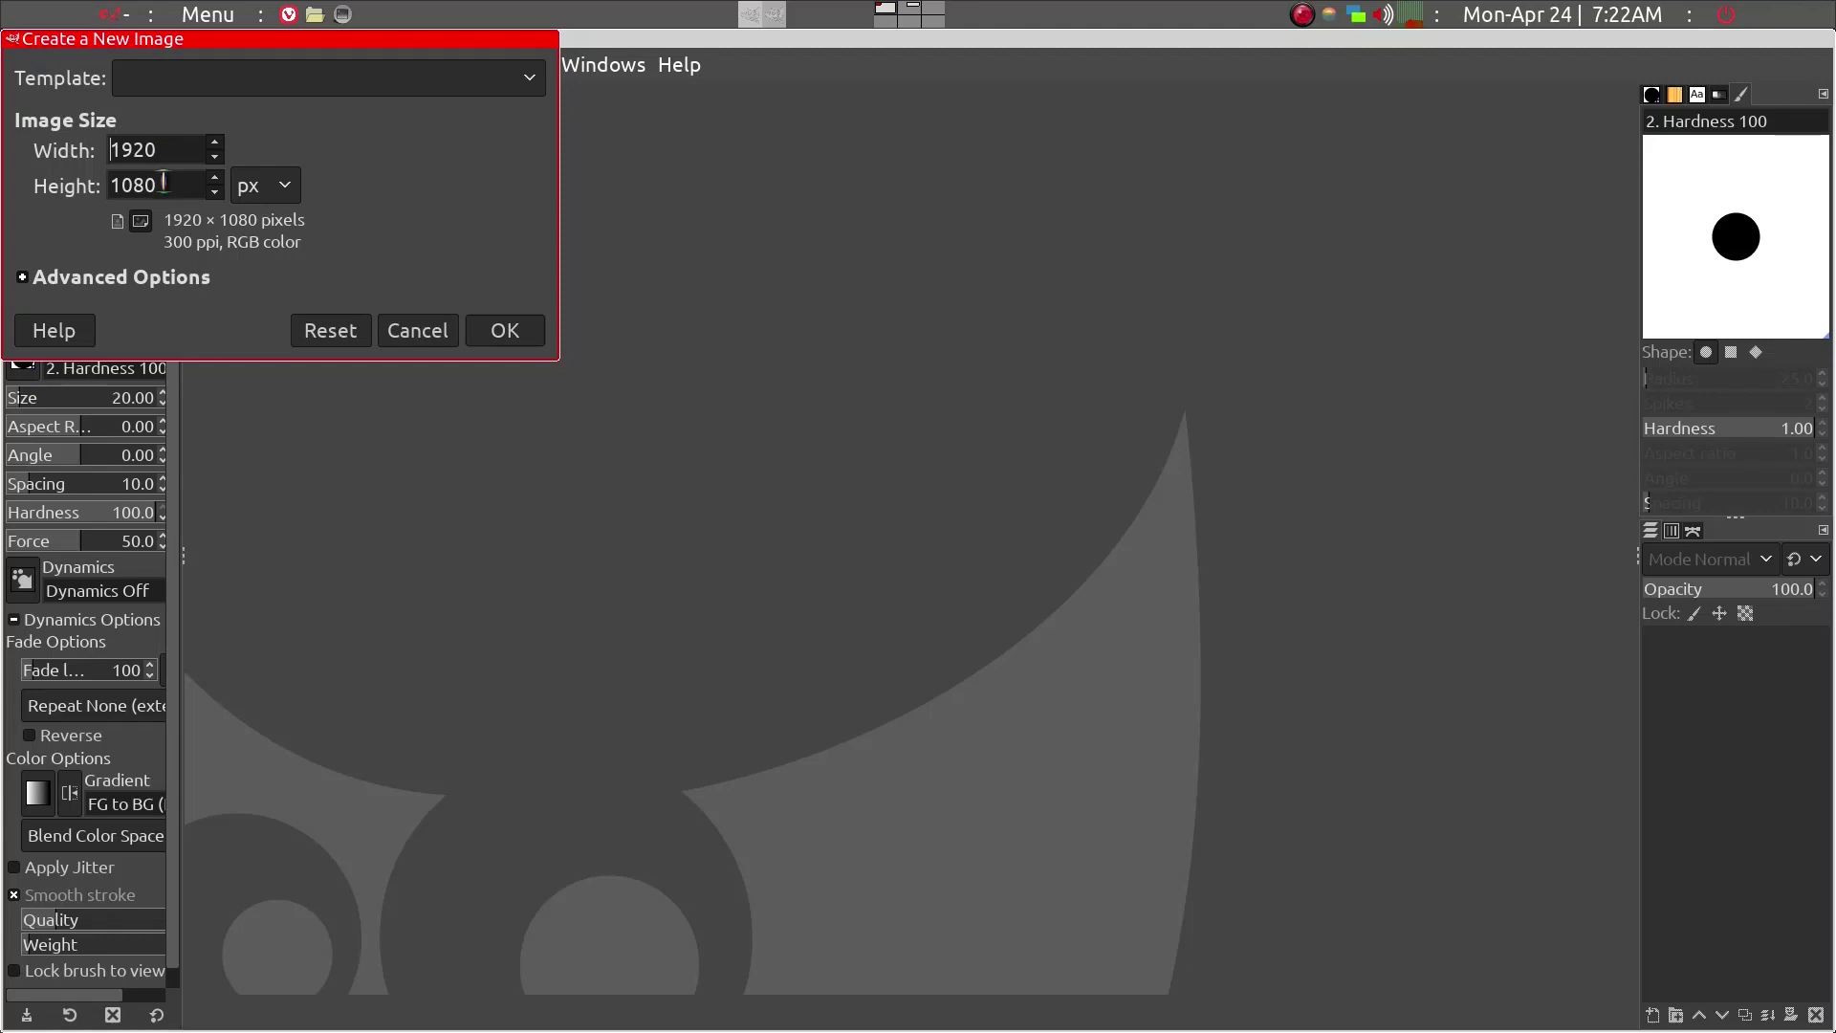
- Create the black 1920 × 1080 image, then swap the foreground and background colours and back
click(498, 335)
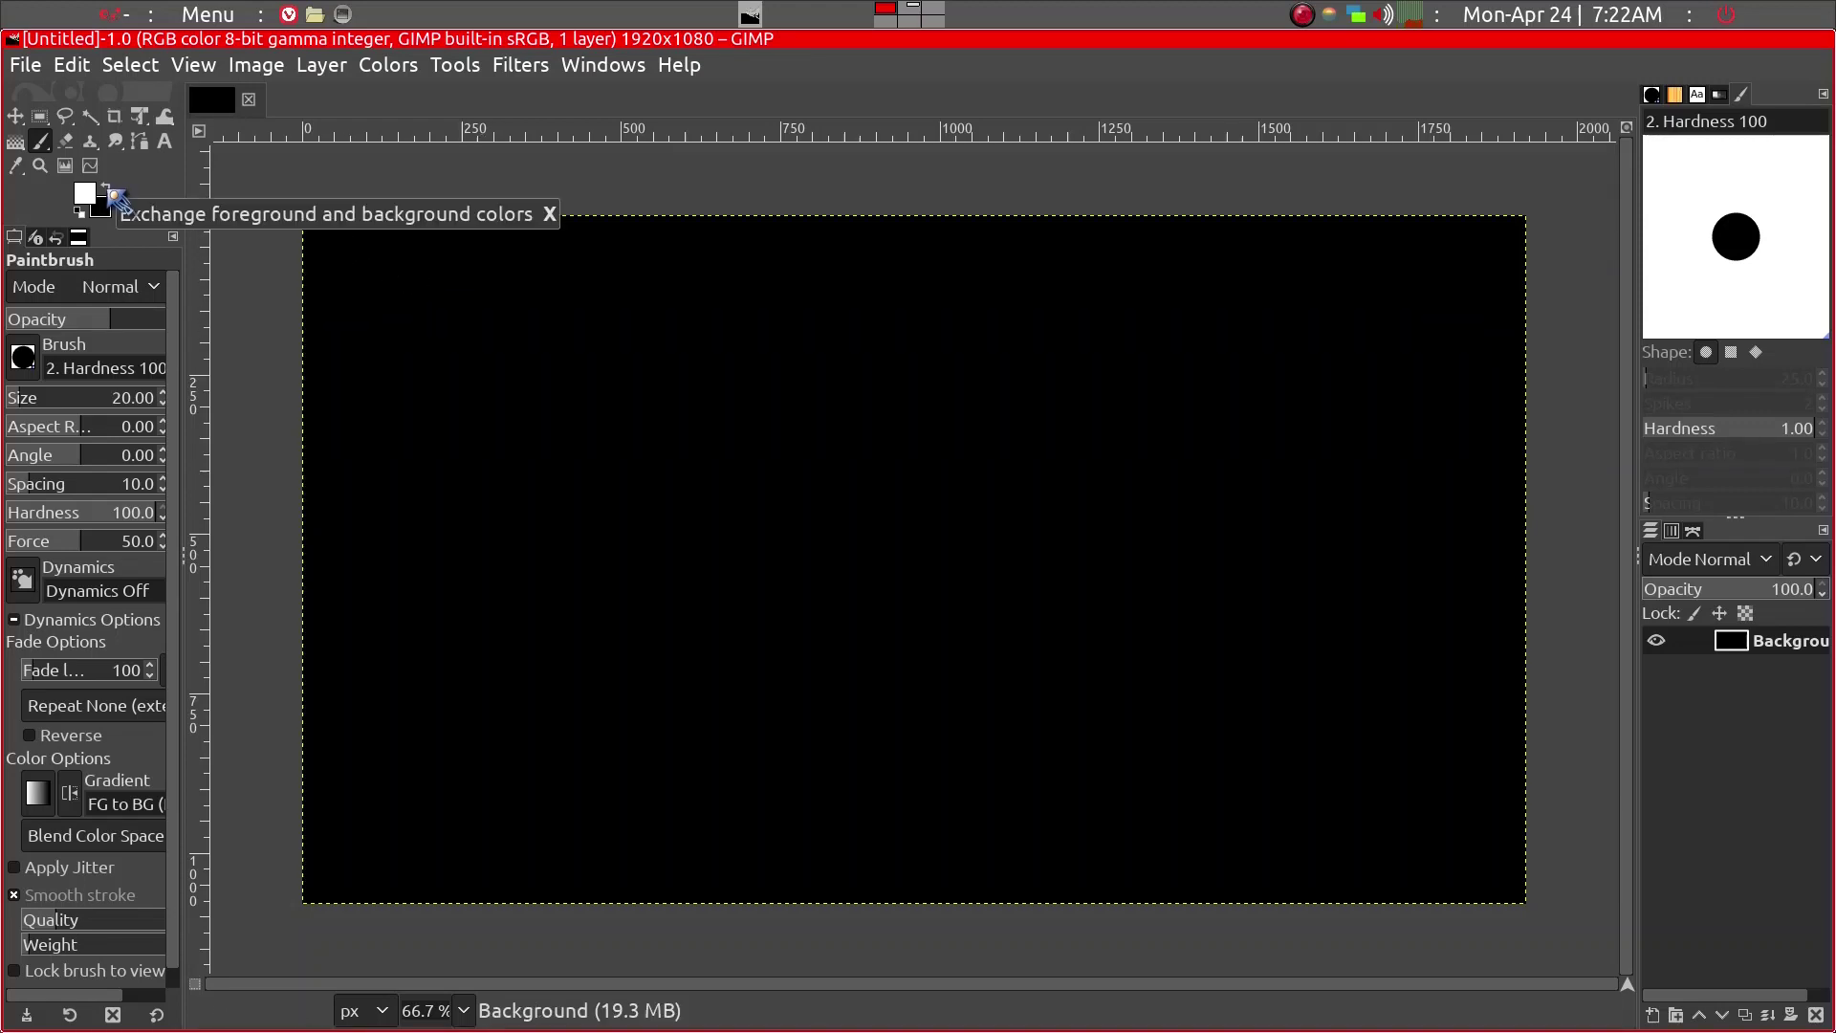
click(115, 197)
click(116, 198)
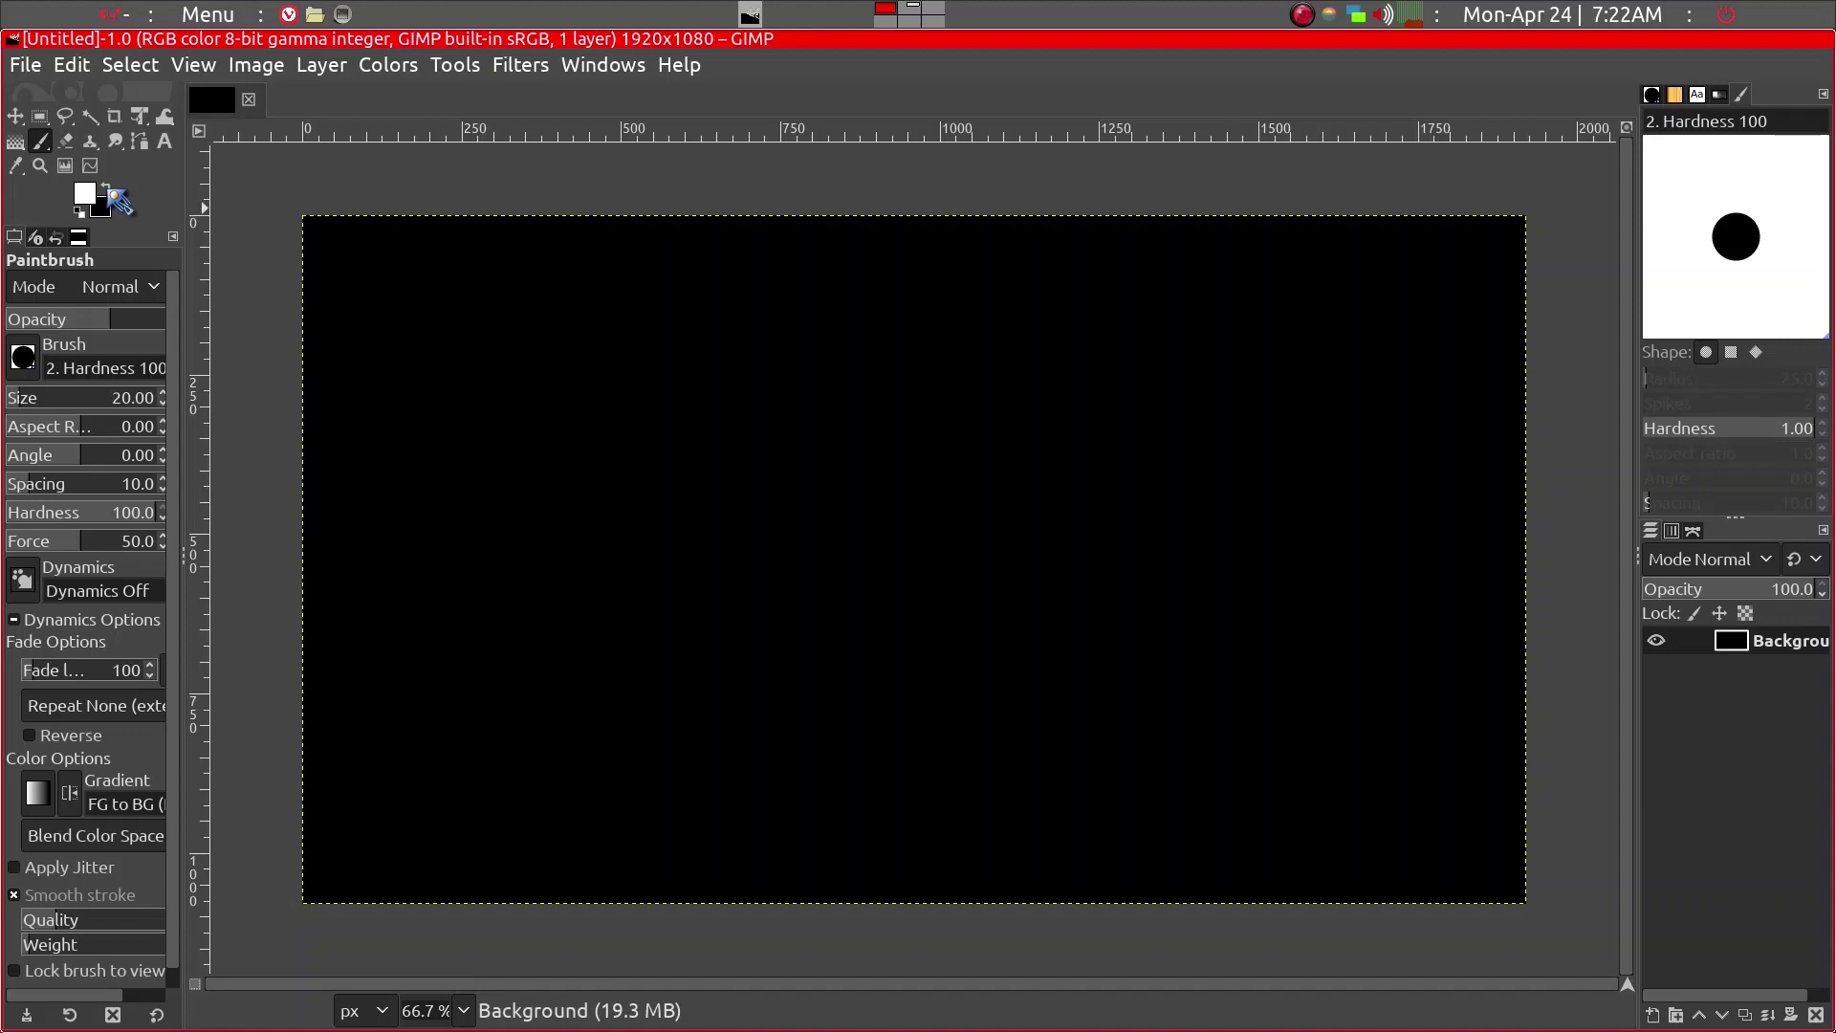
- Select the Gradient tool and set the foreground colour to near-black 141111
click(20, 146)
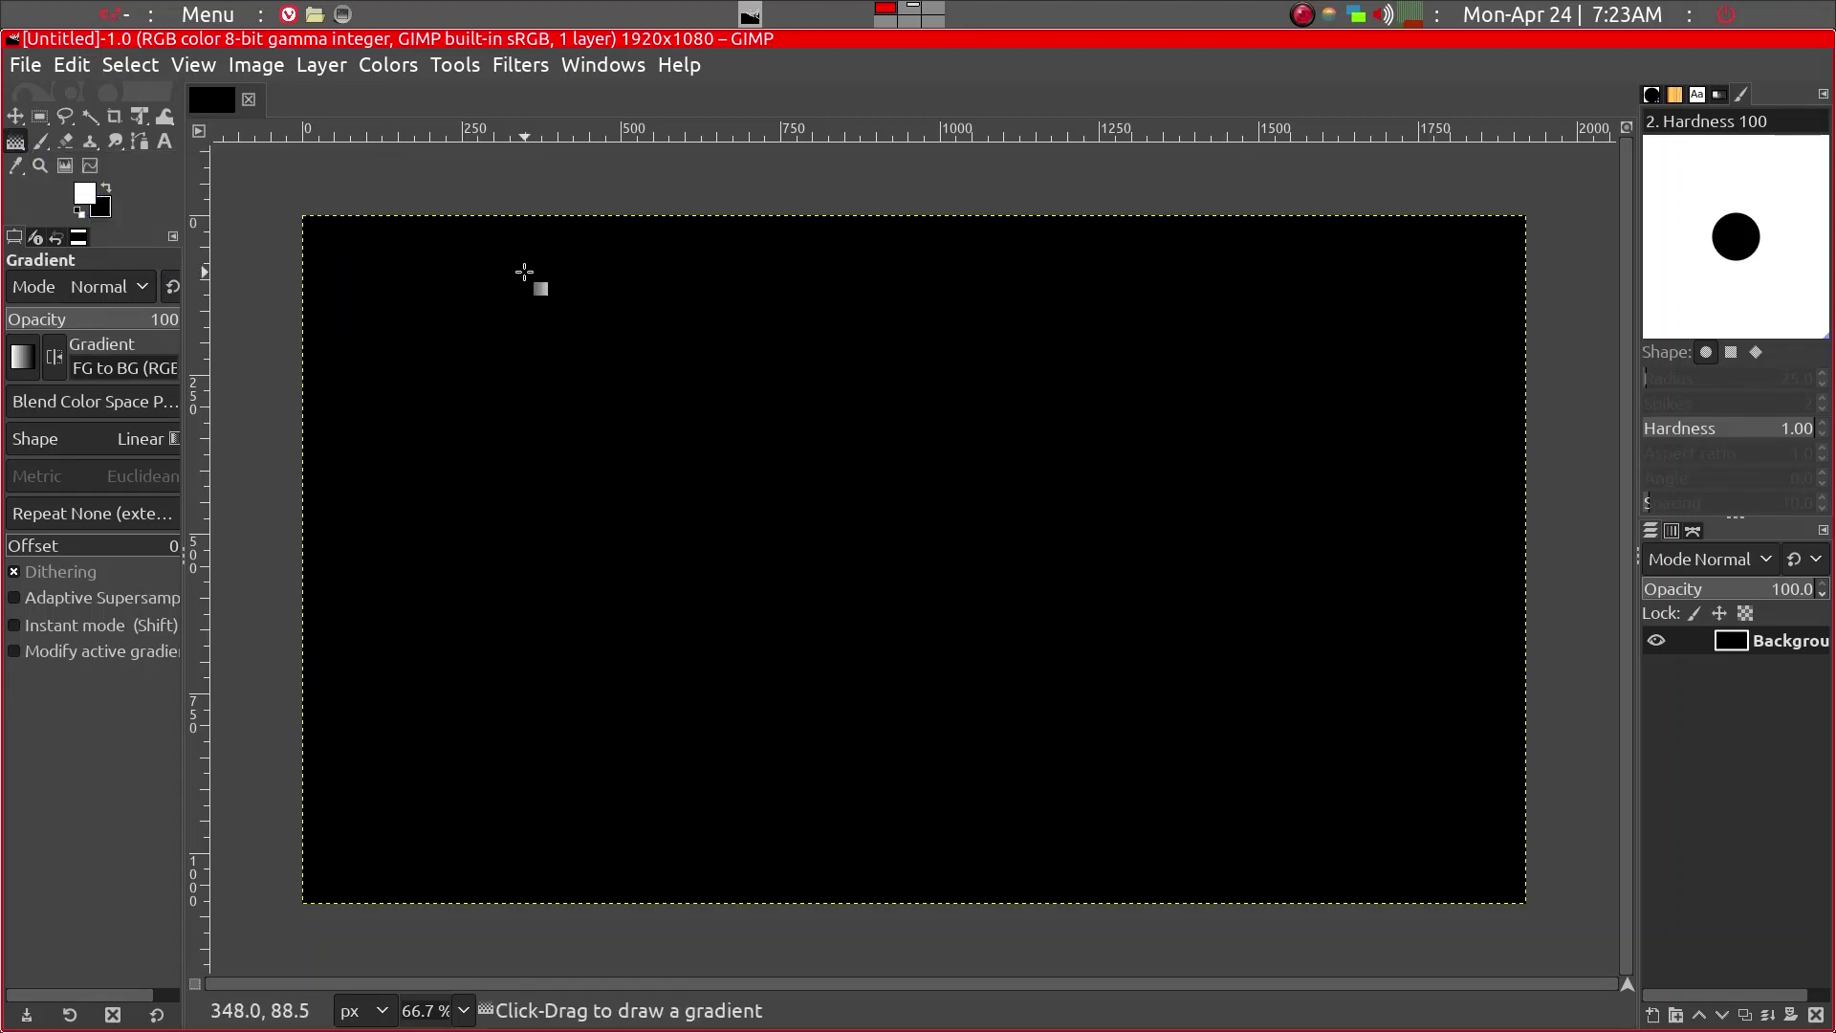
click(93, 199)
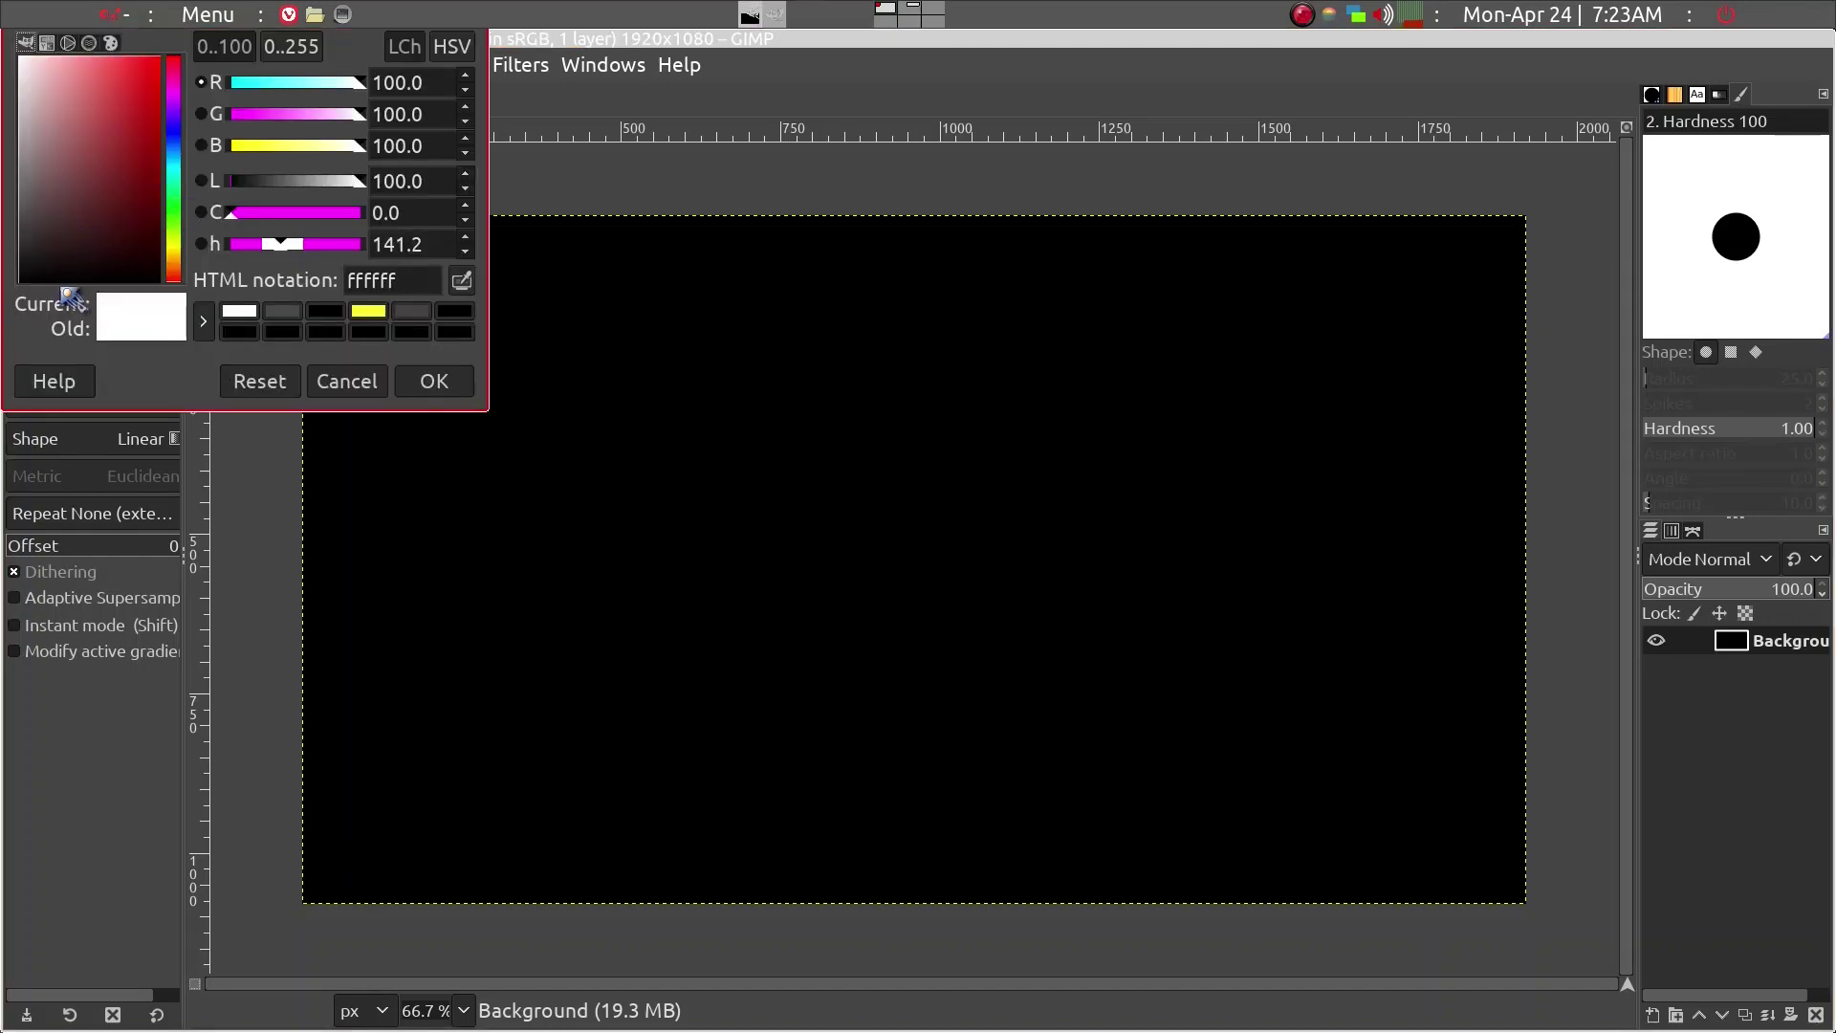
click(44, 264)
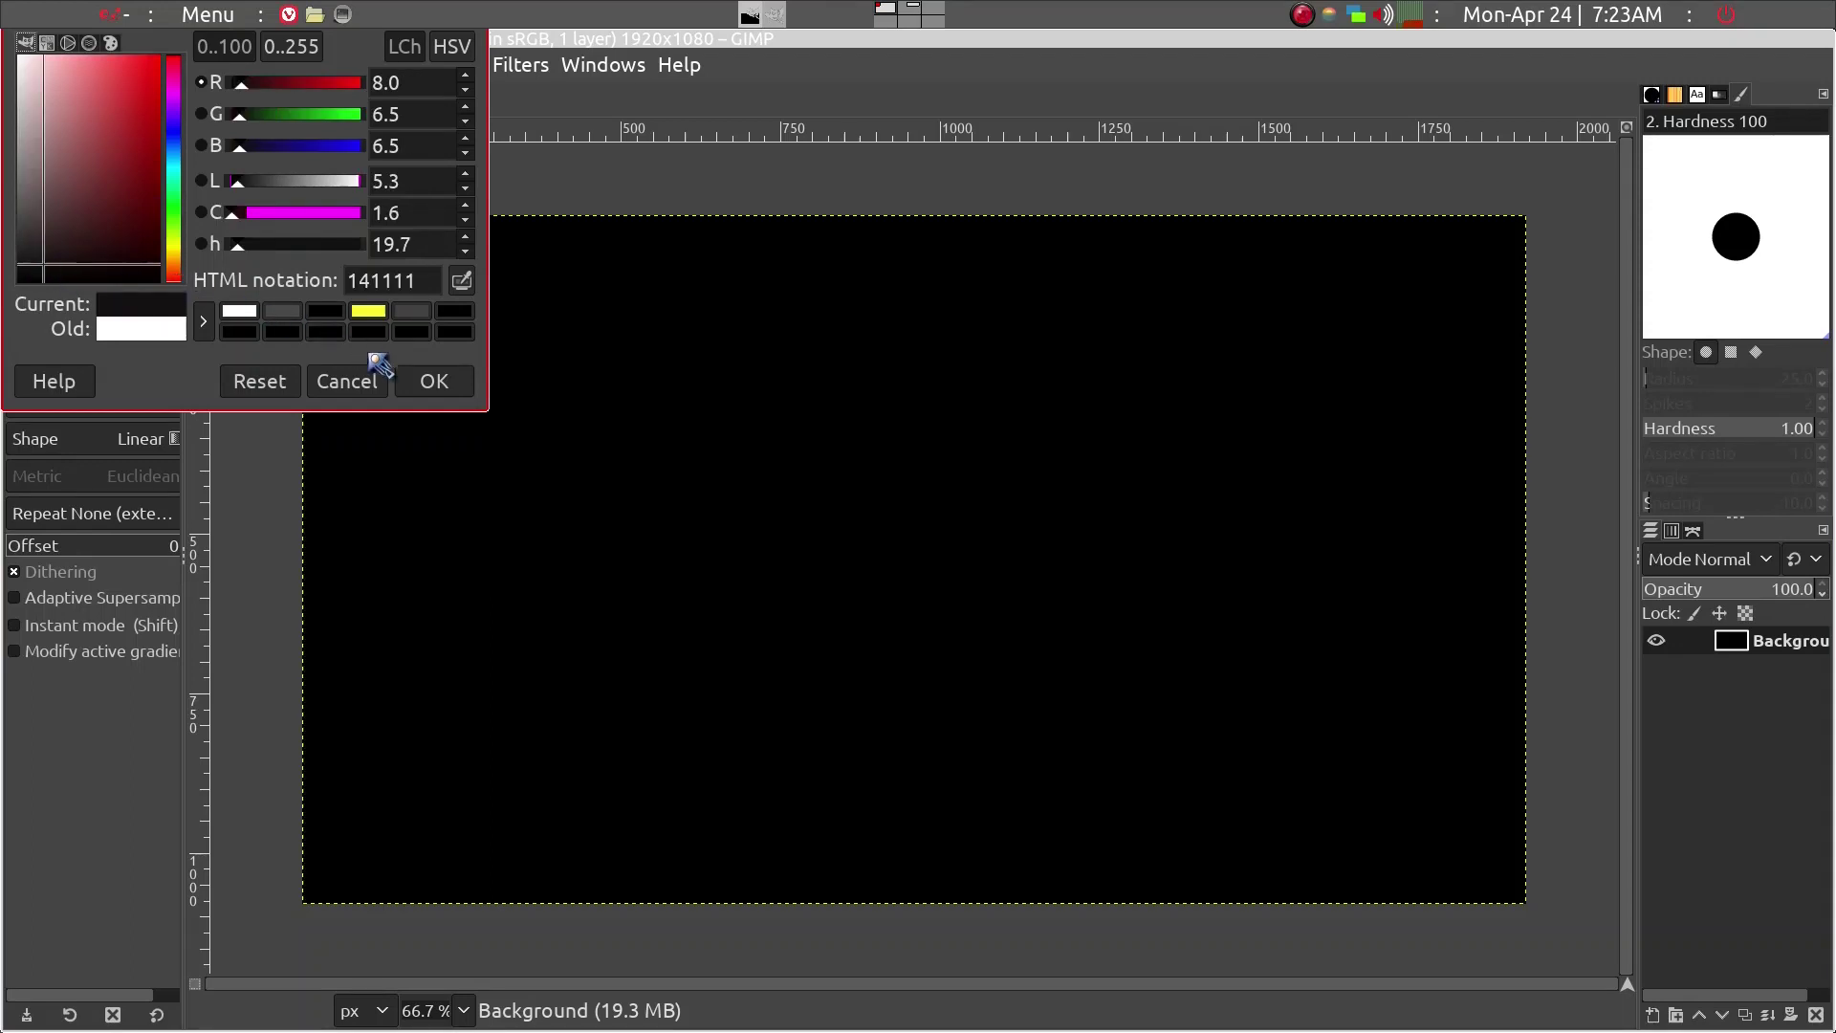
click(433, 387)
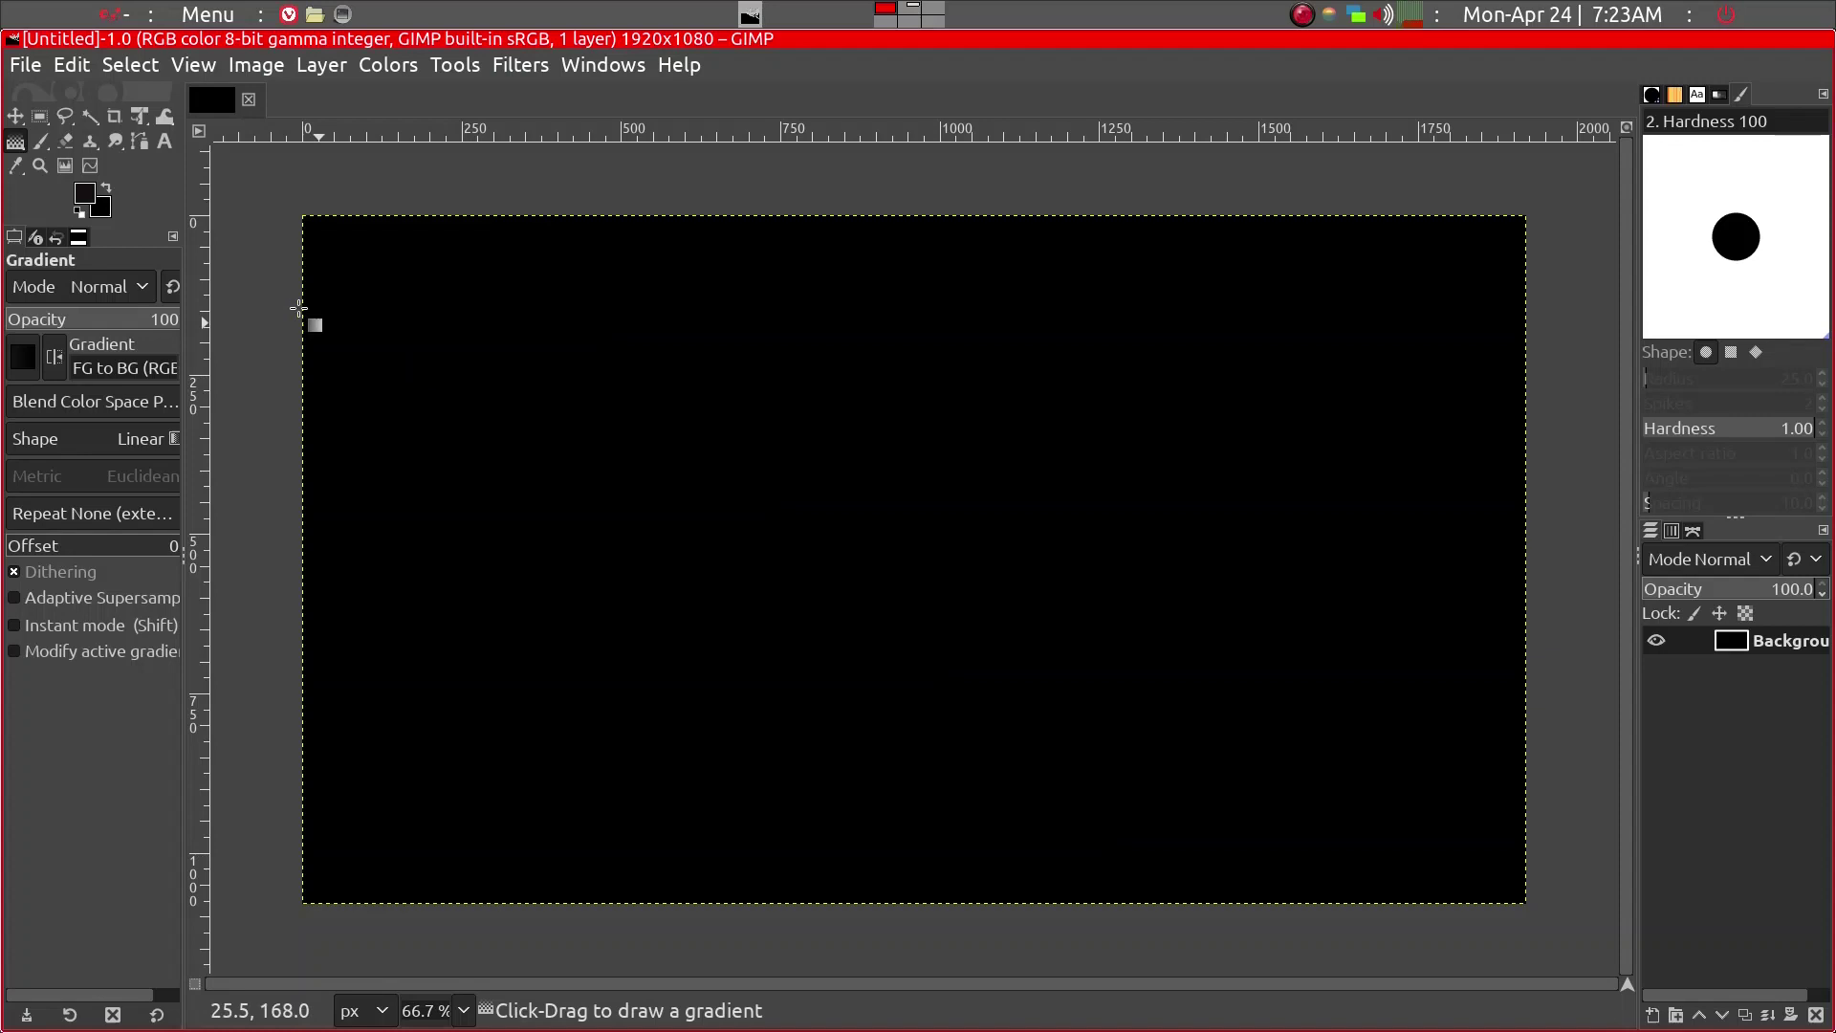
- Set the background colour to dark maroon 350808
click(101, 210)
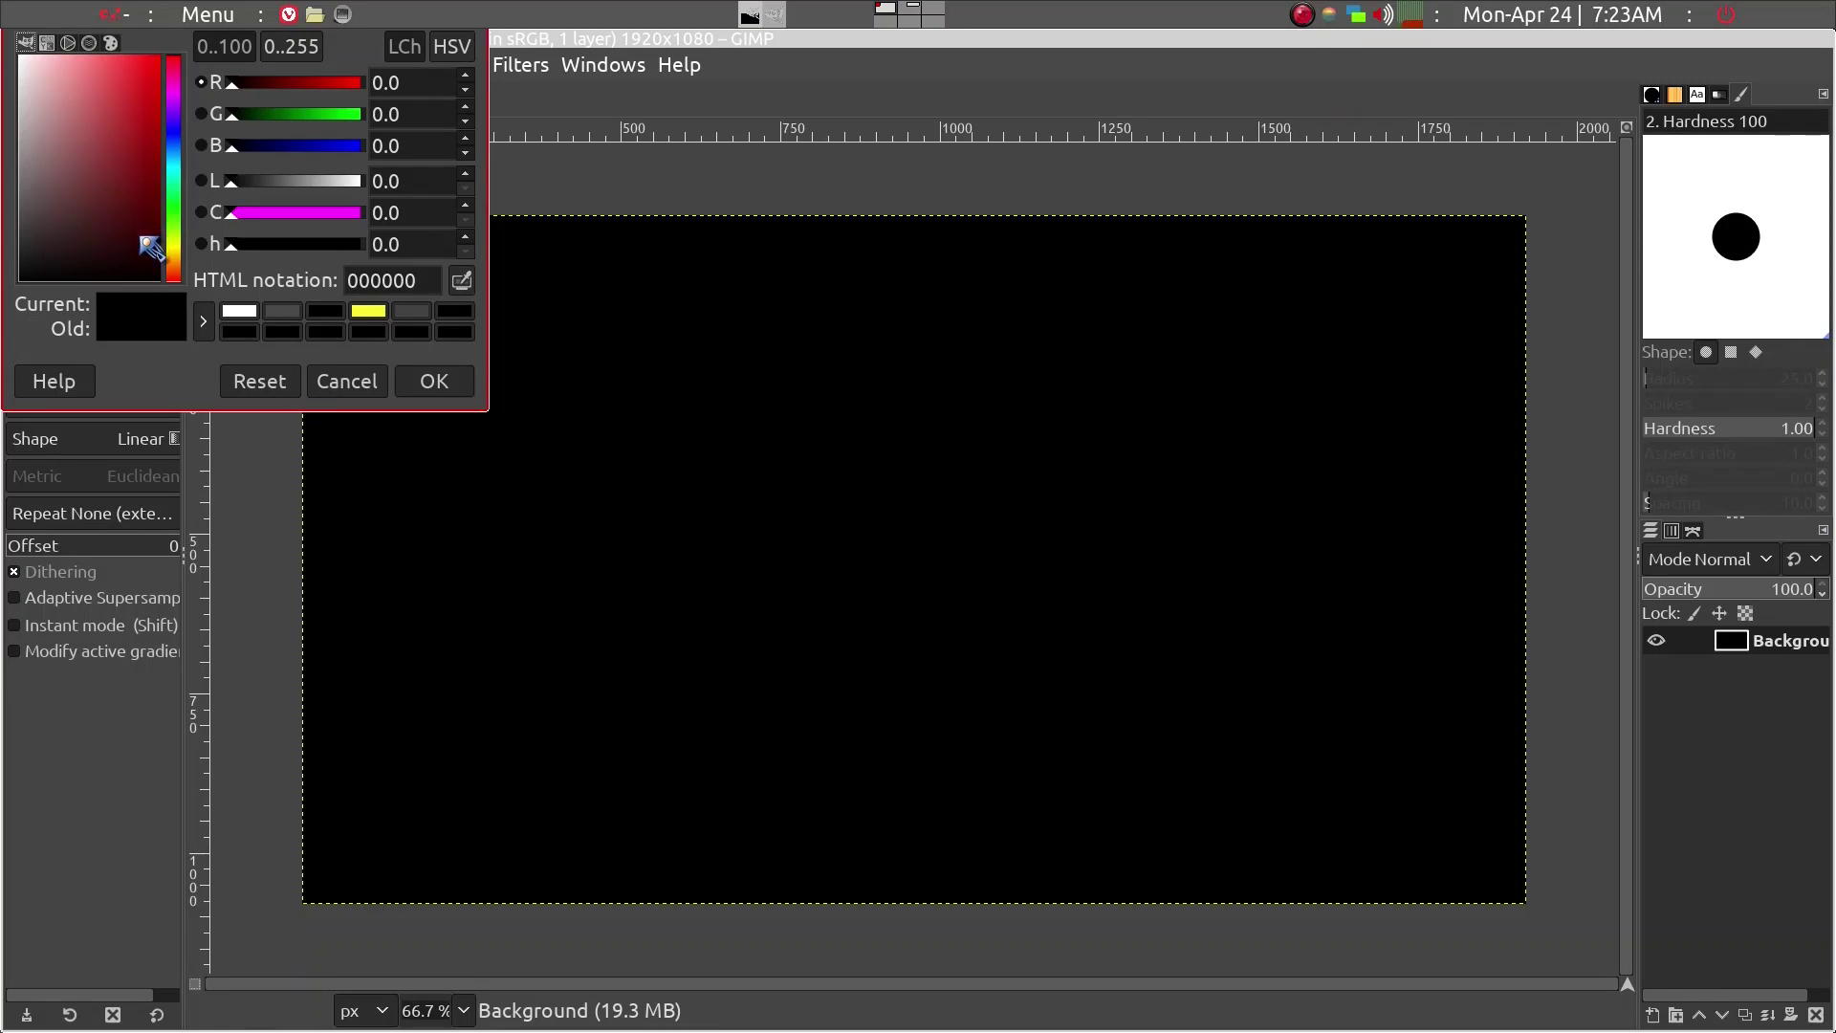
click(139, 236)
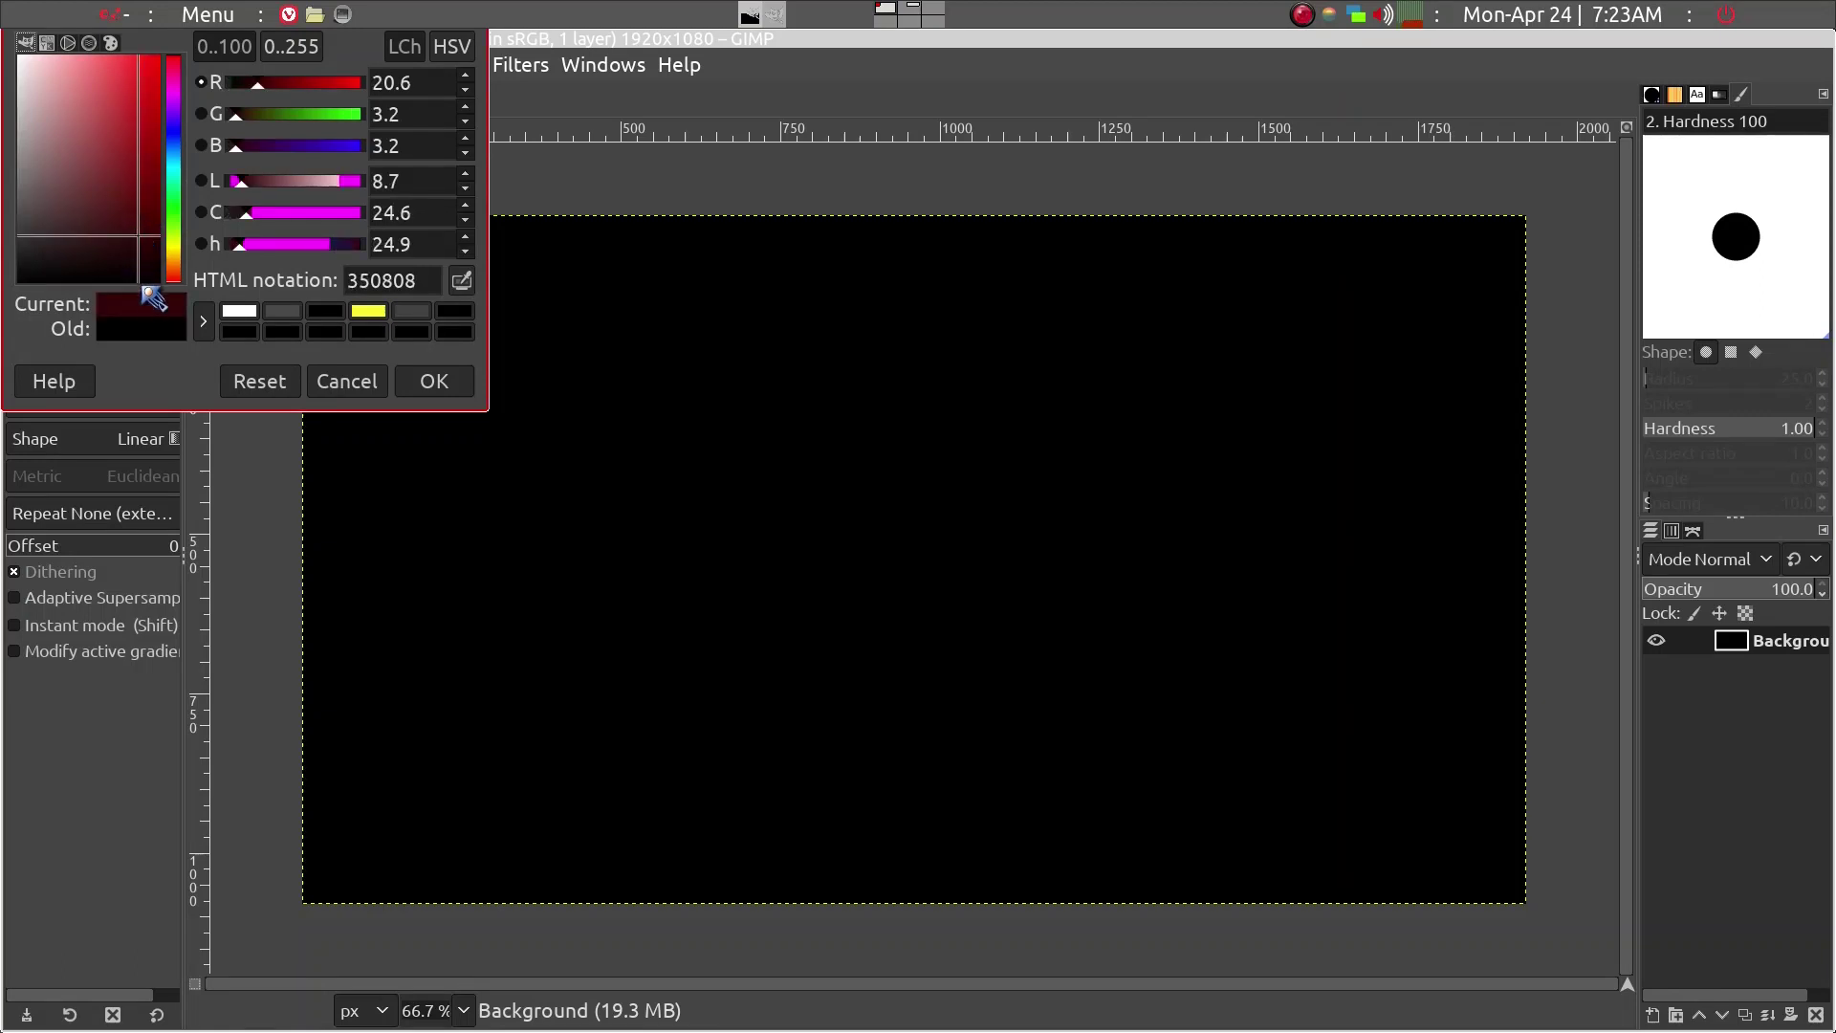
click(471, 381)
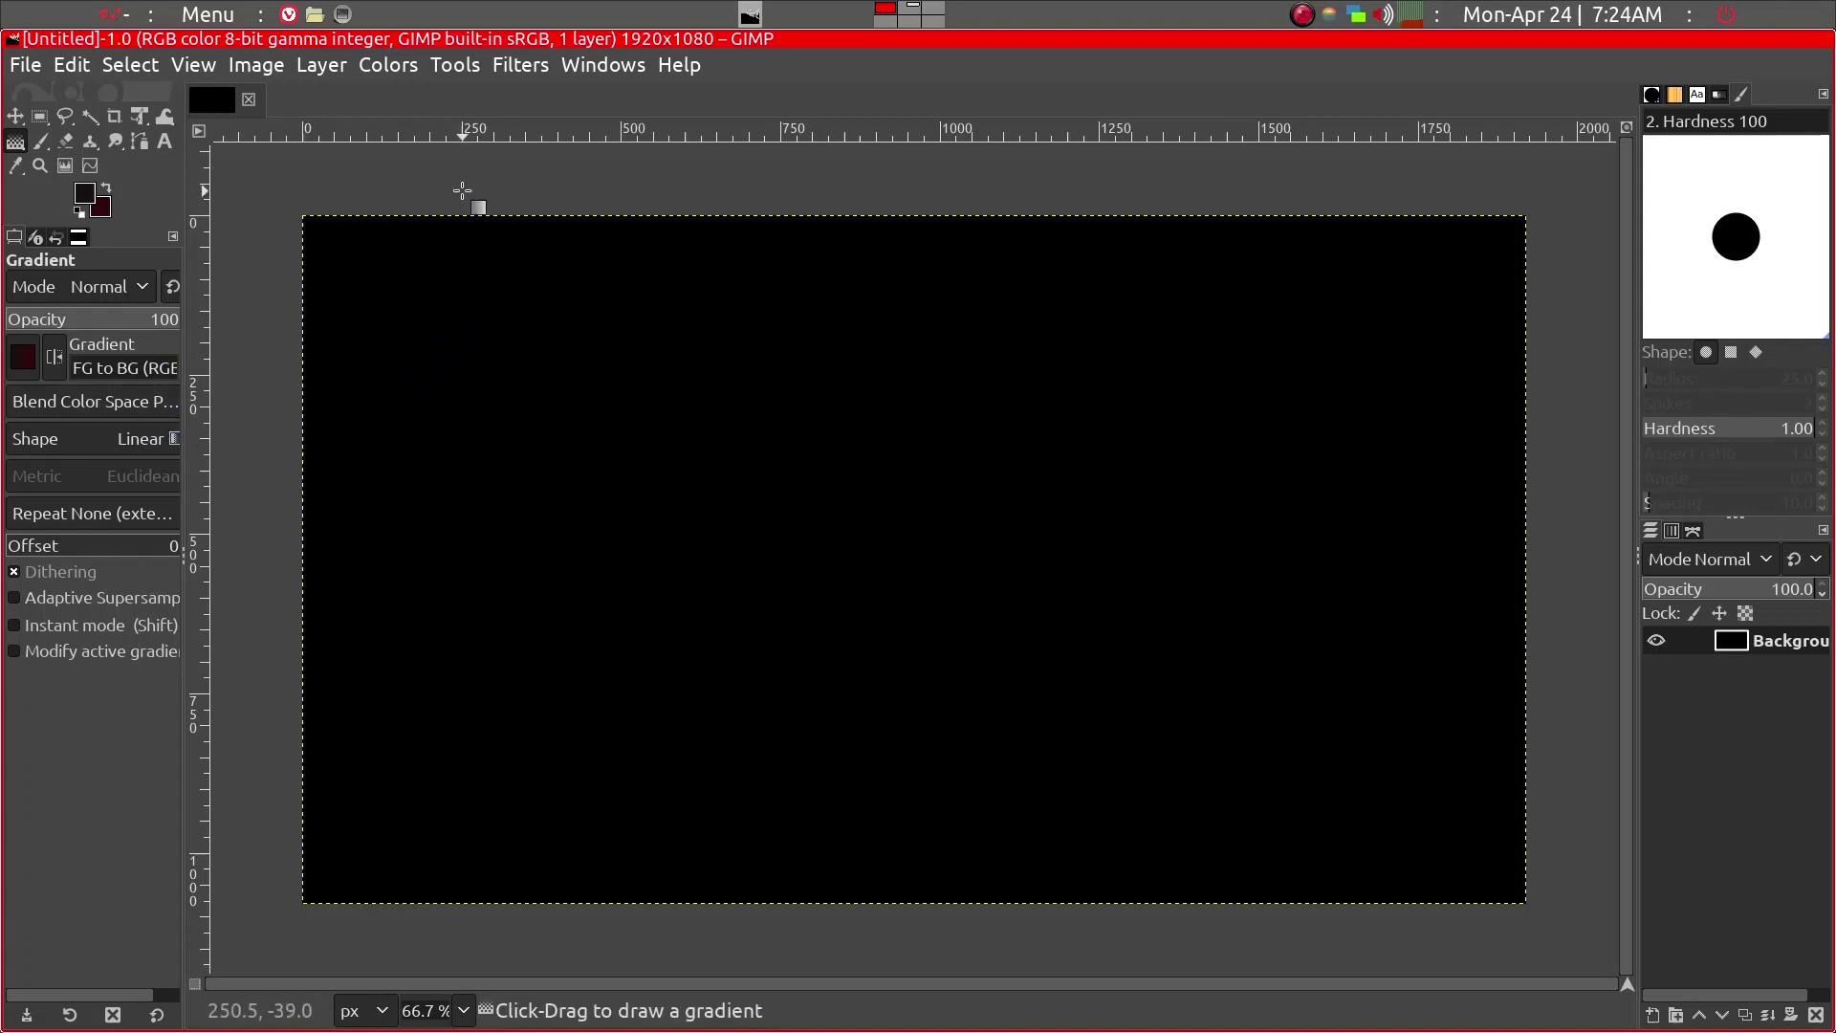
- Drag a linear gradient from the canvas's top-left corner to its bottom-right corner
drag(462, 190, 1301, 906)
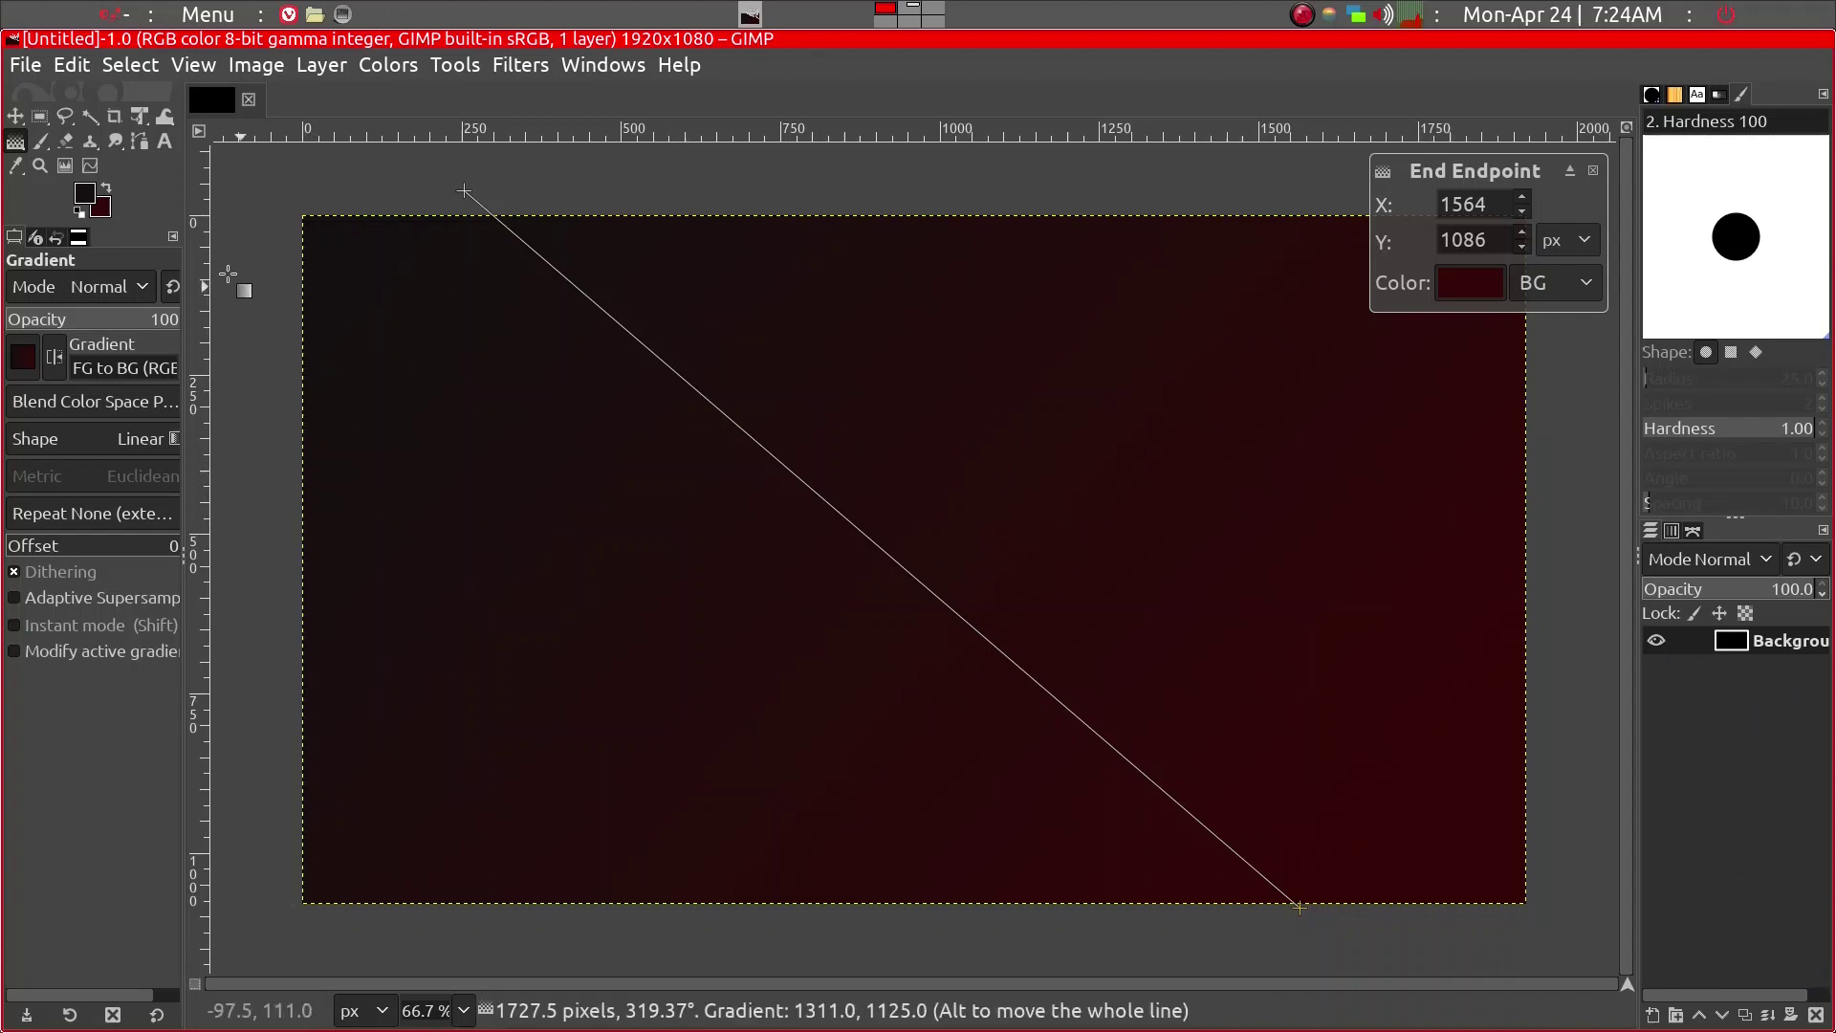
click(29, 65)
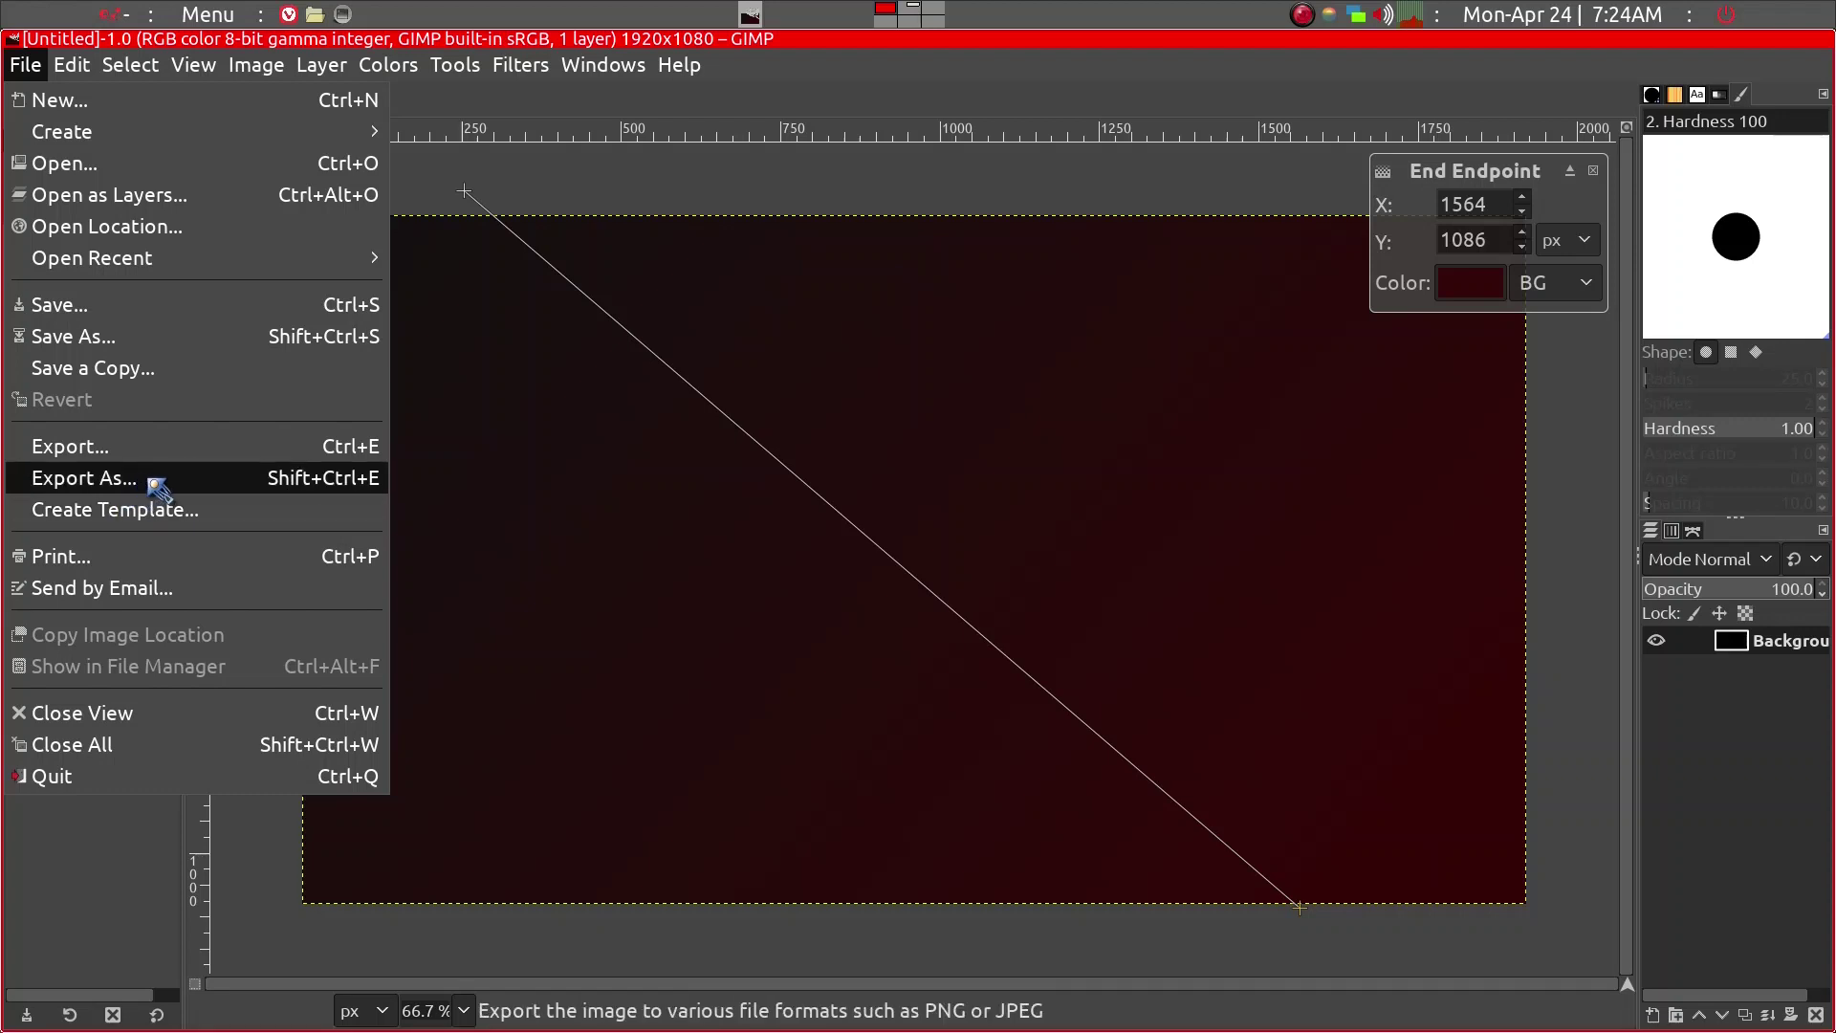
- Export the image as roxbg.png in /root with the default PNG settings
click(97, 486)
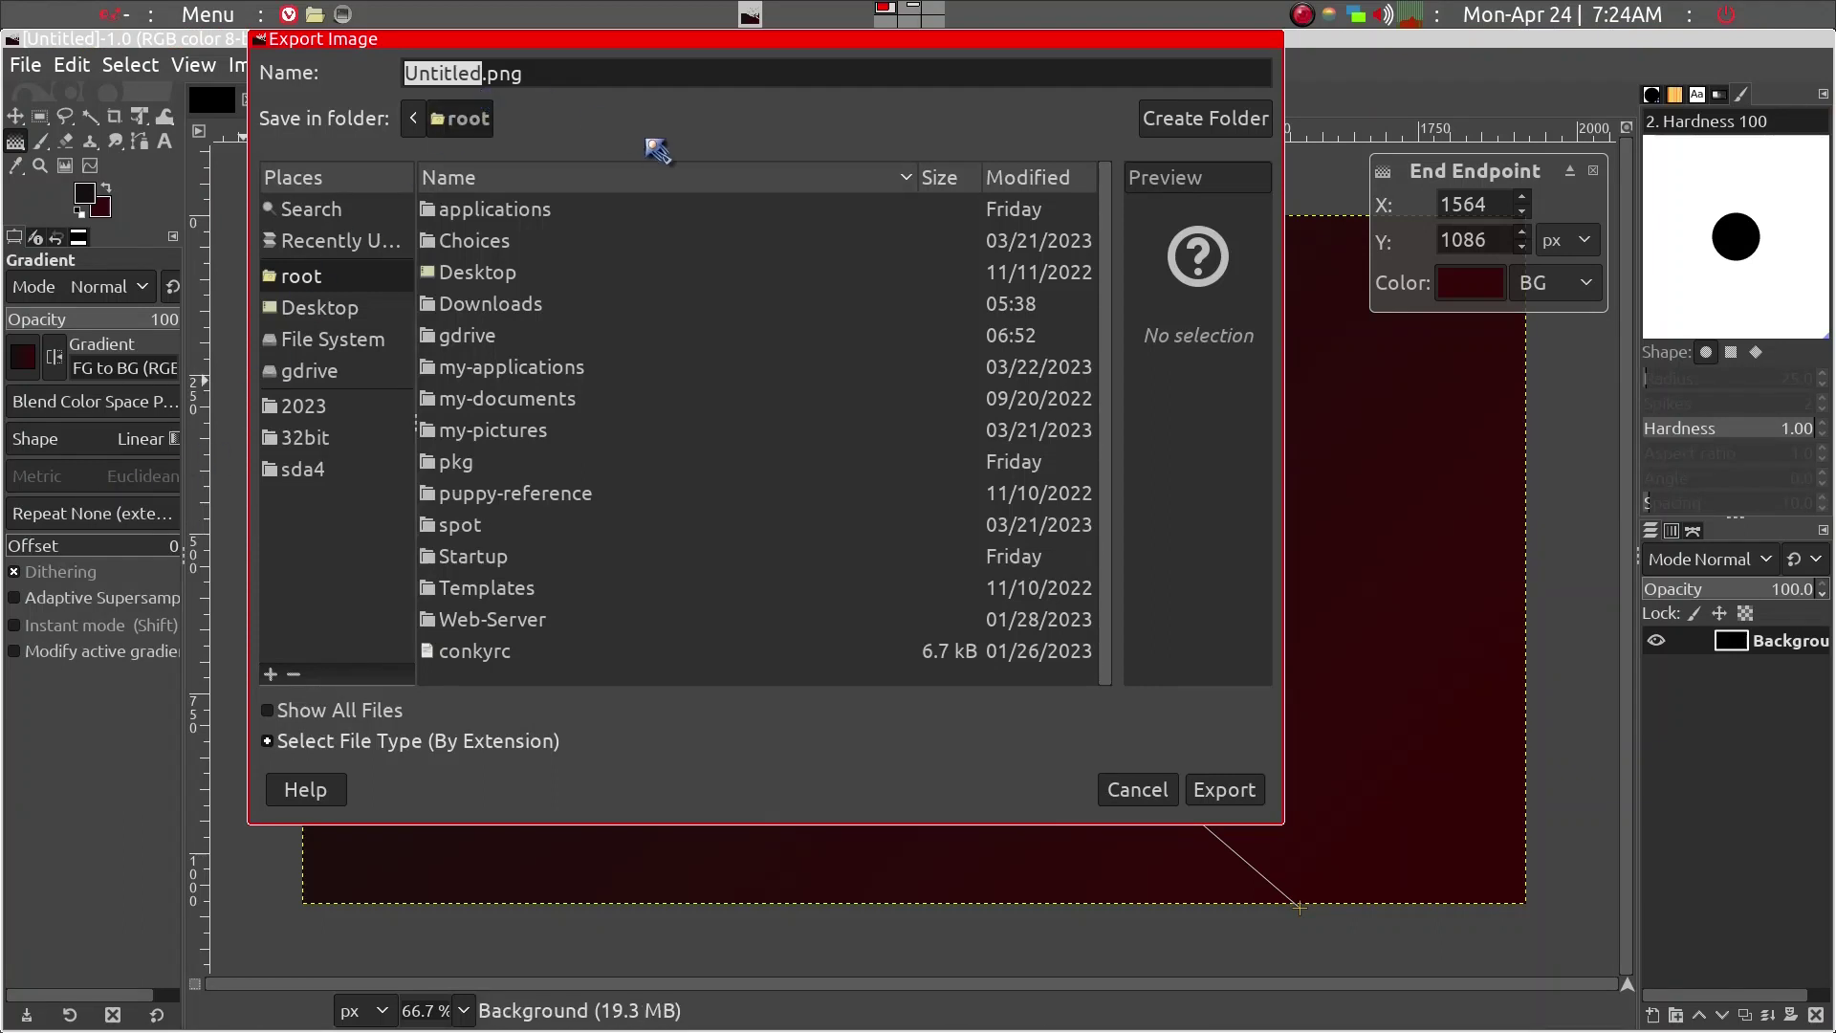
text(roxbg)
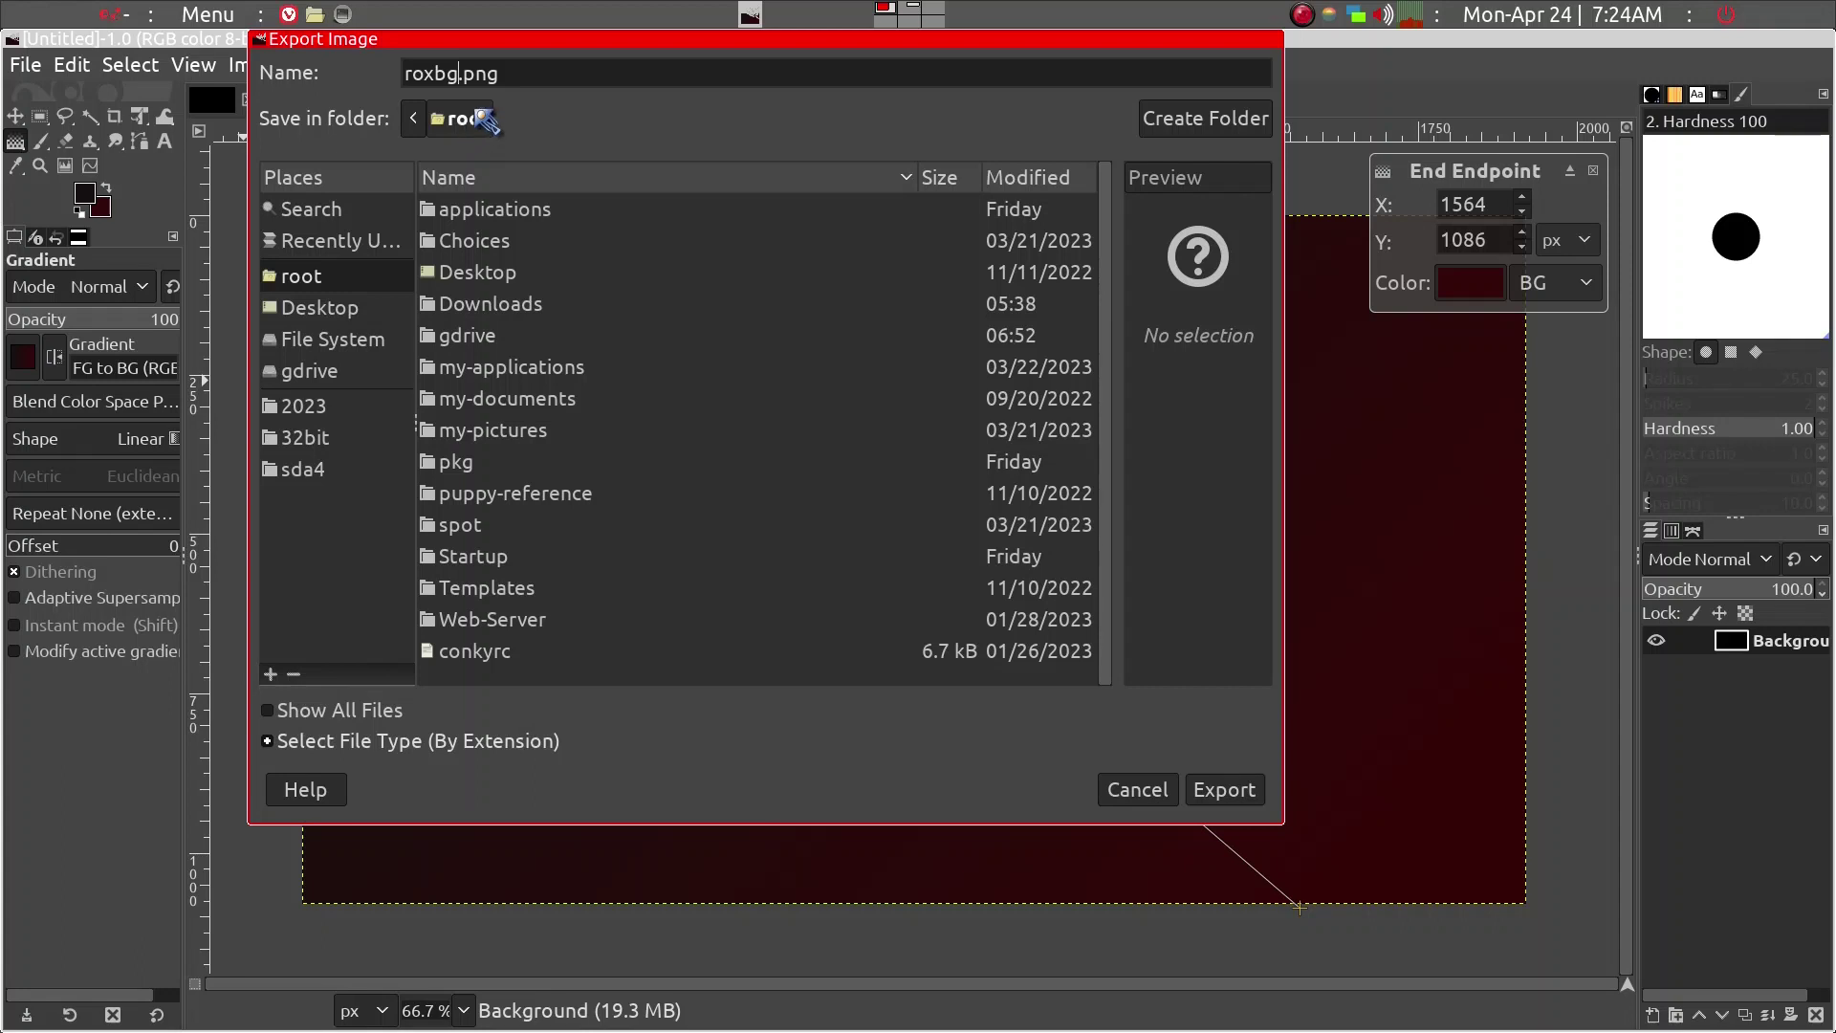
click(1228, 790)
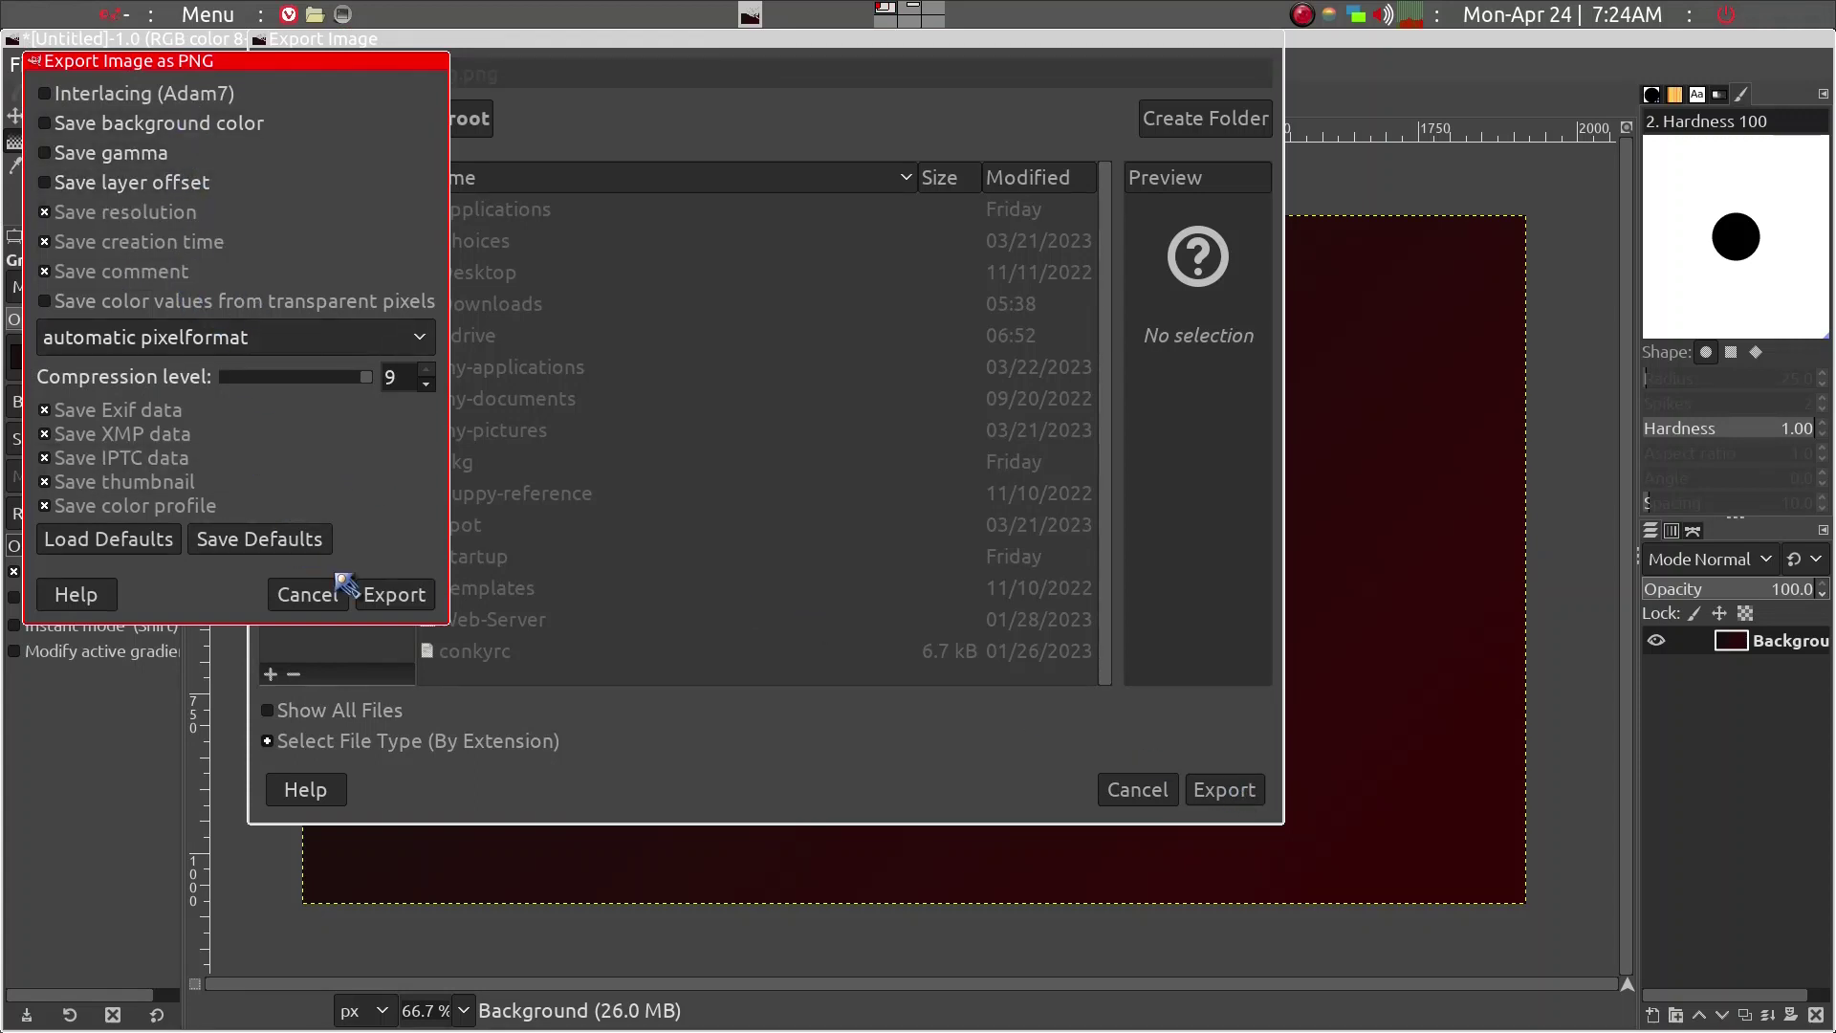
click(394, 595)
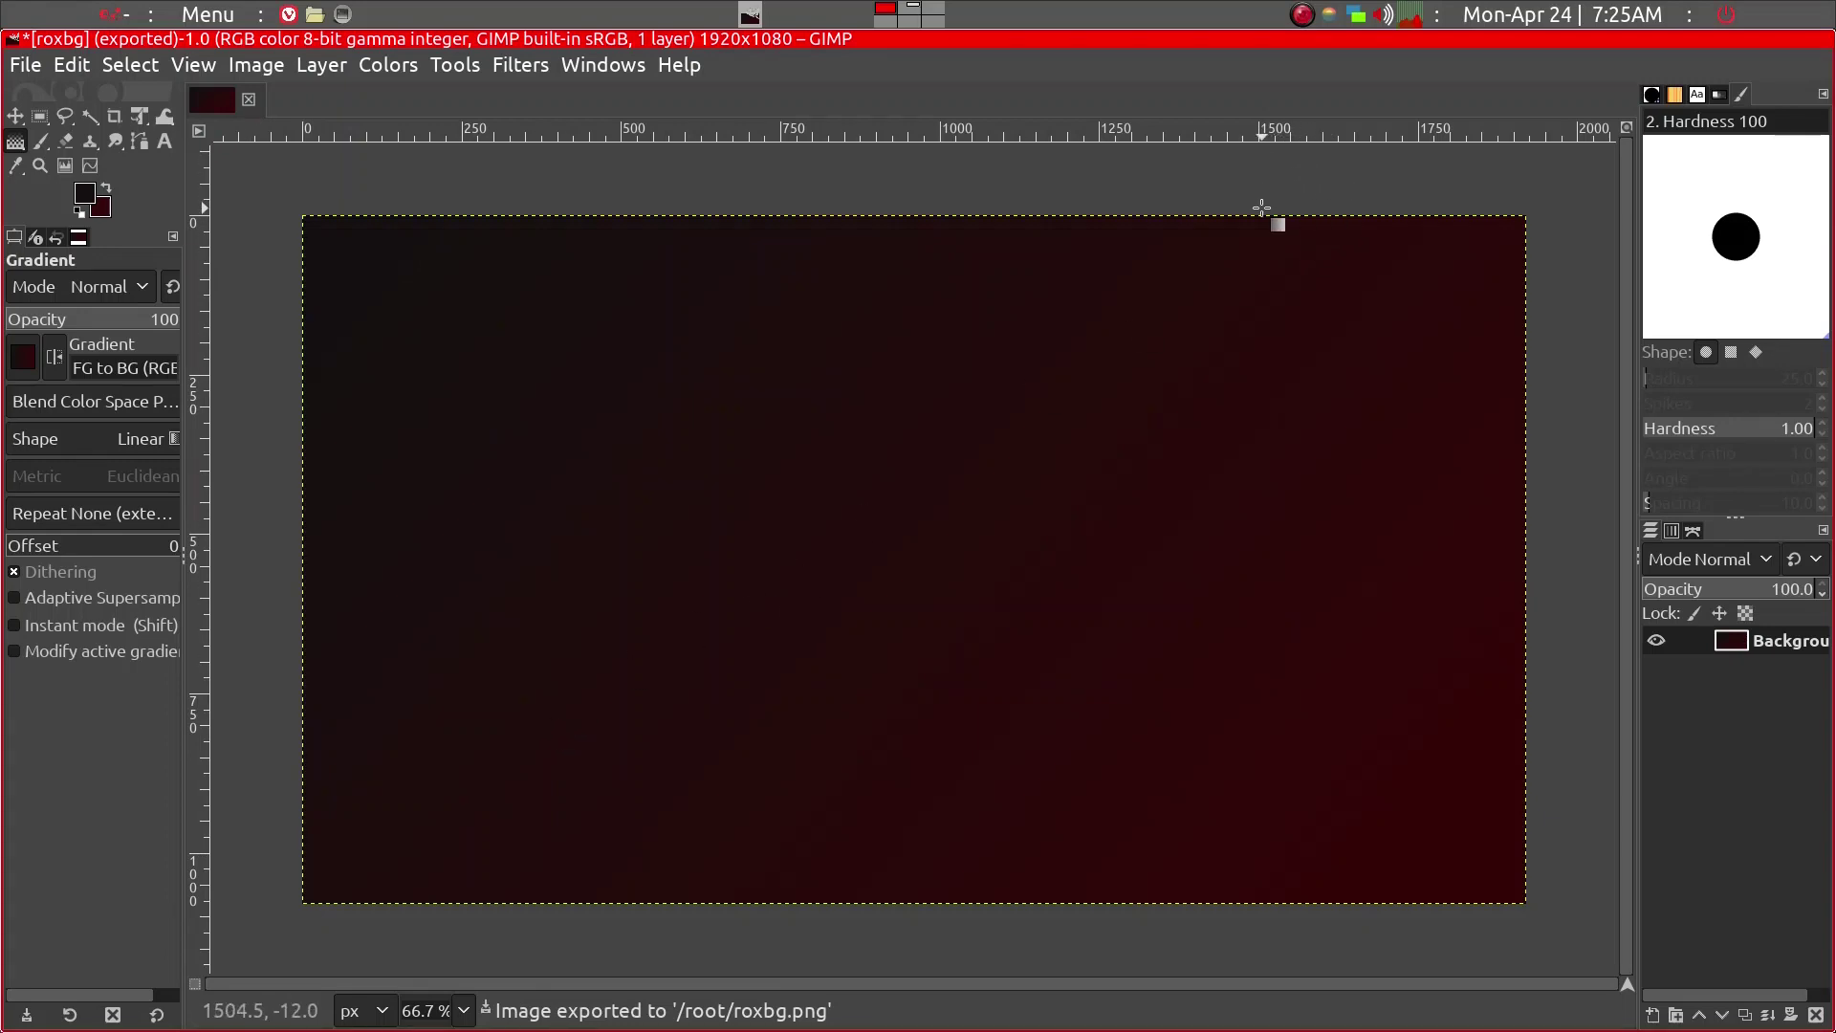
- Check the ROX desktop for roxbg.png, then quit GIMP with Ctrl+Q
key(alt+2)
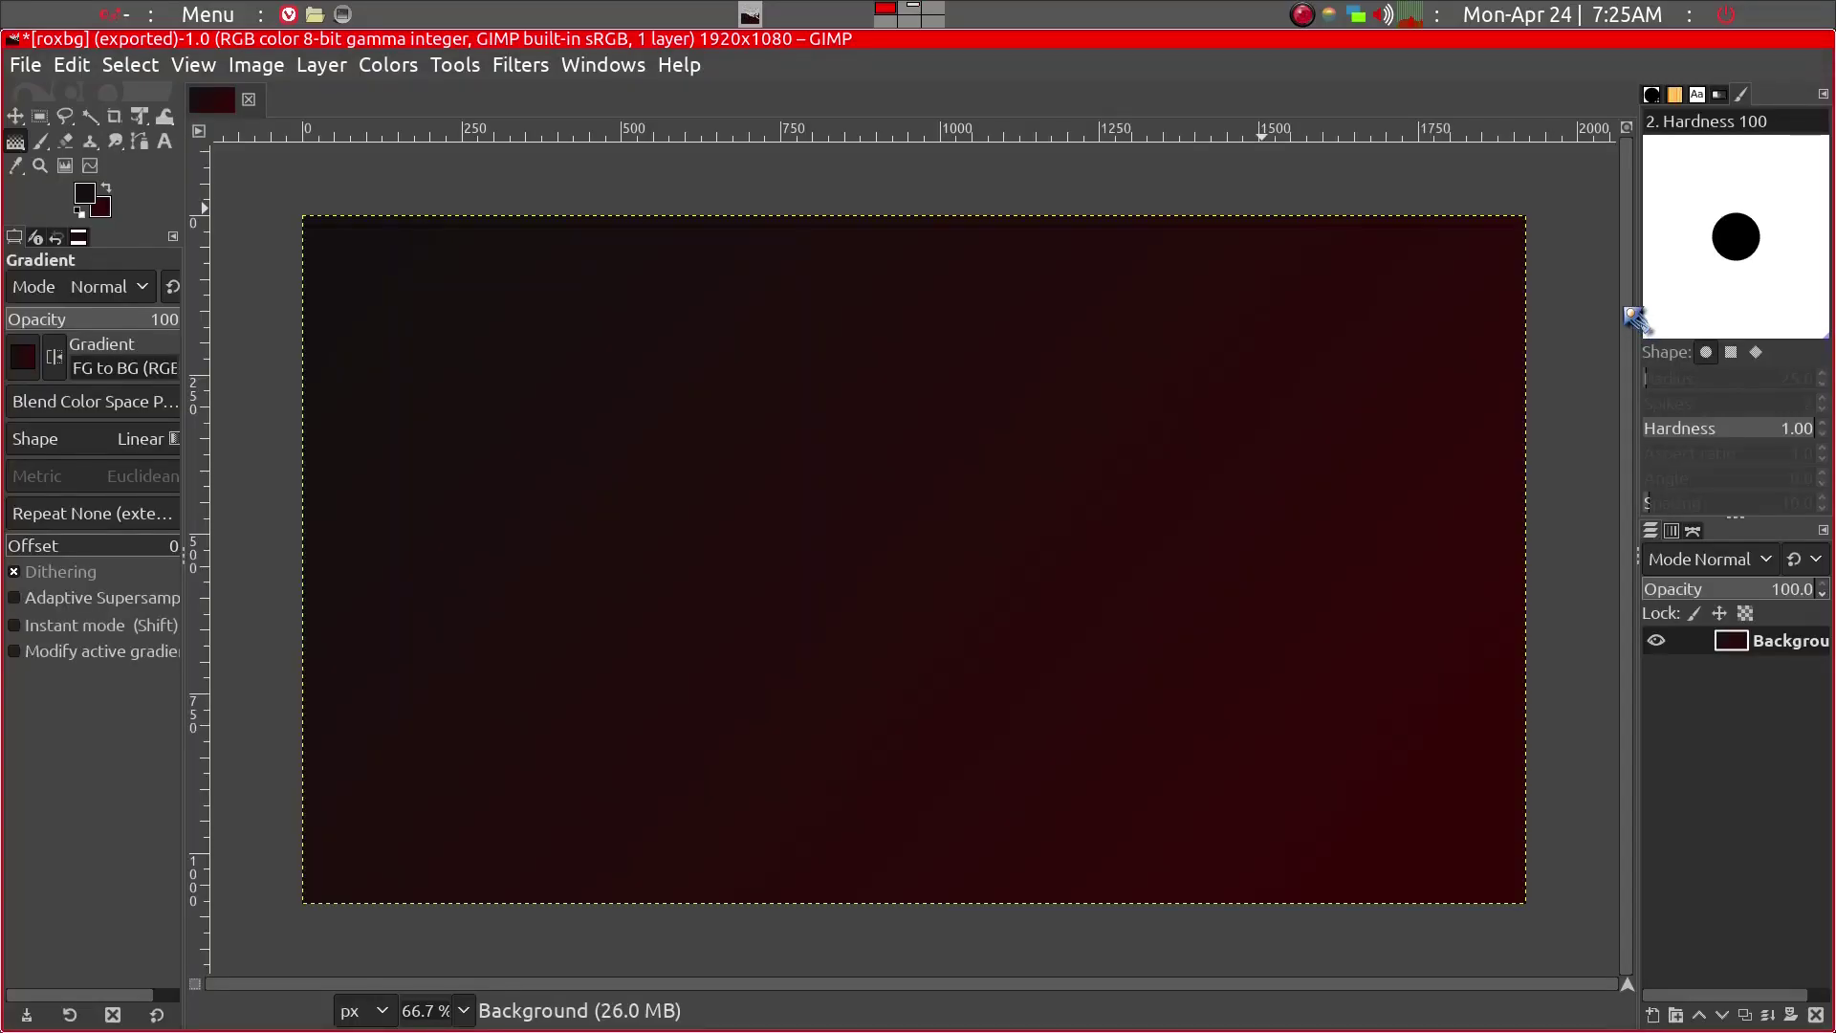
key(ctrl+q)
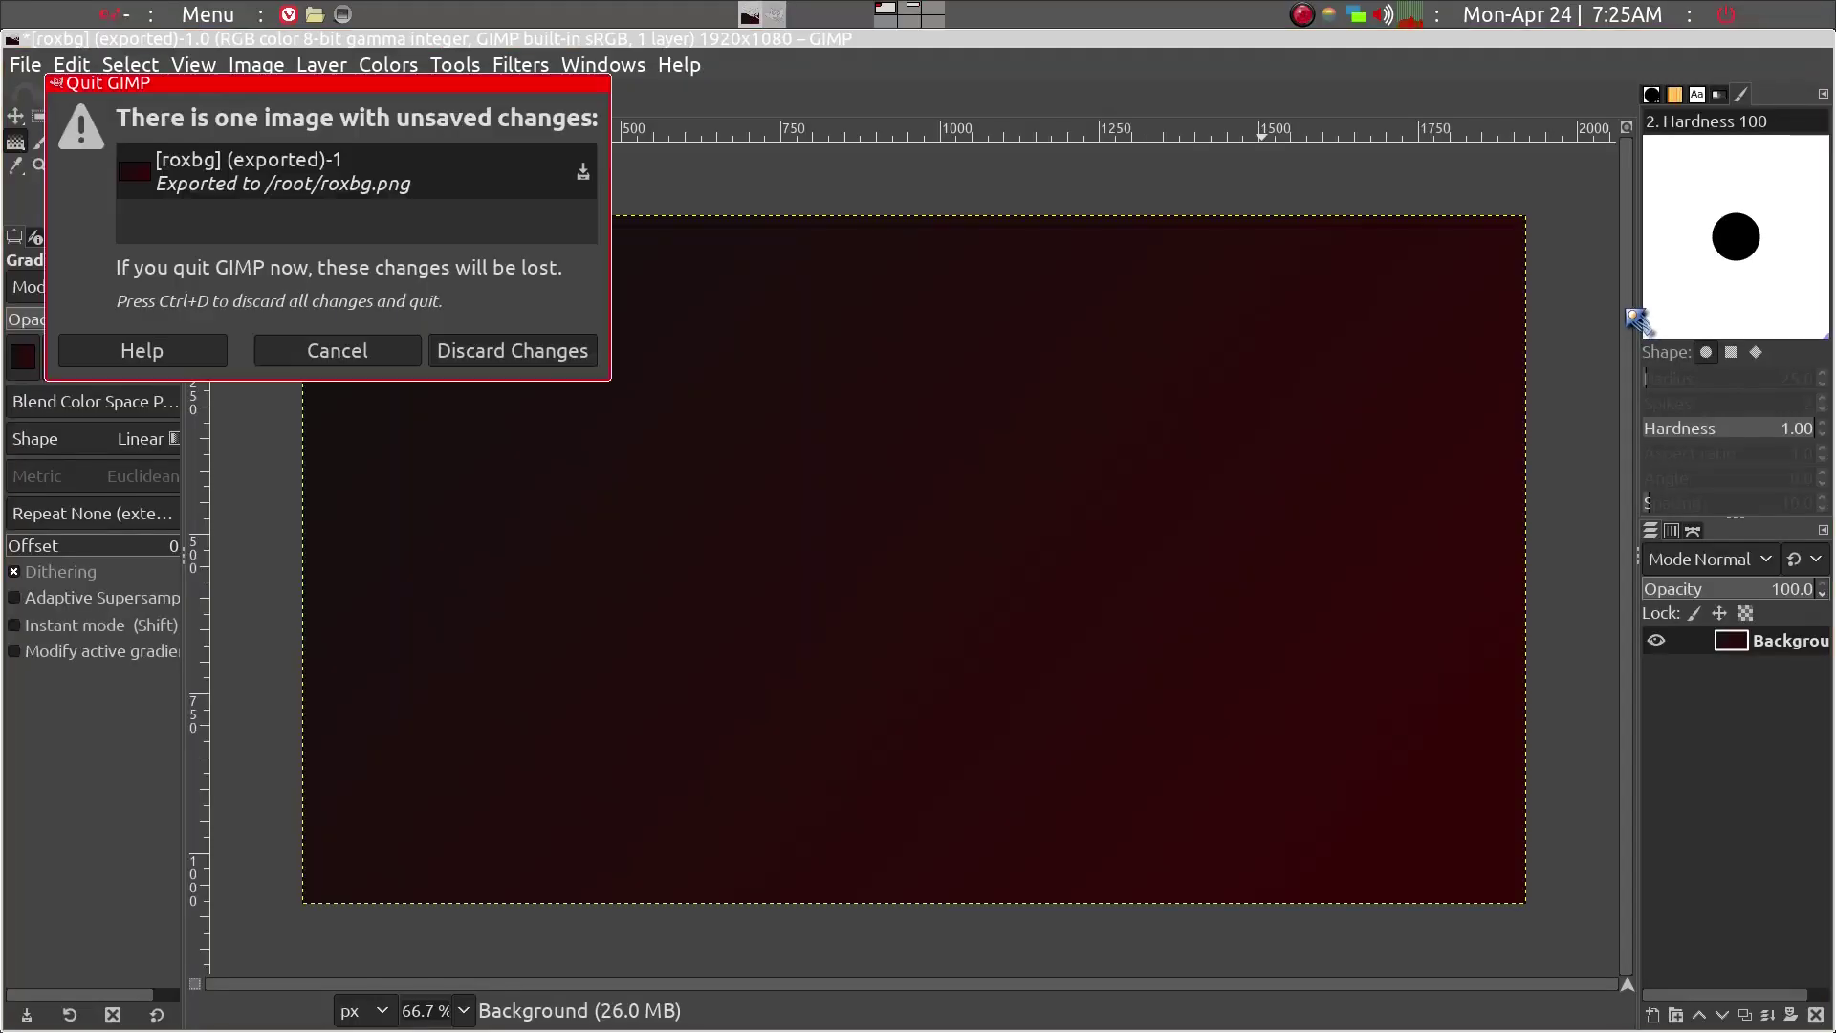
- Discard the unsaved image changes and open the /root home folder in ROX-Filer
click(522, 363)
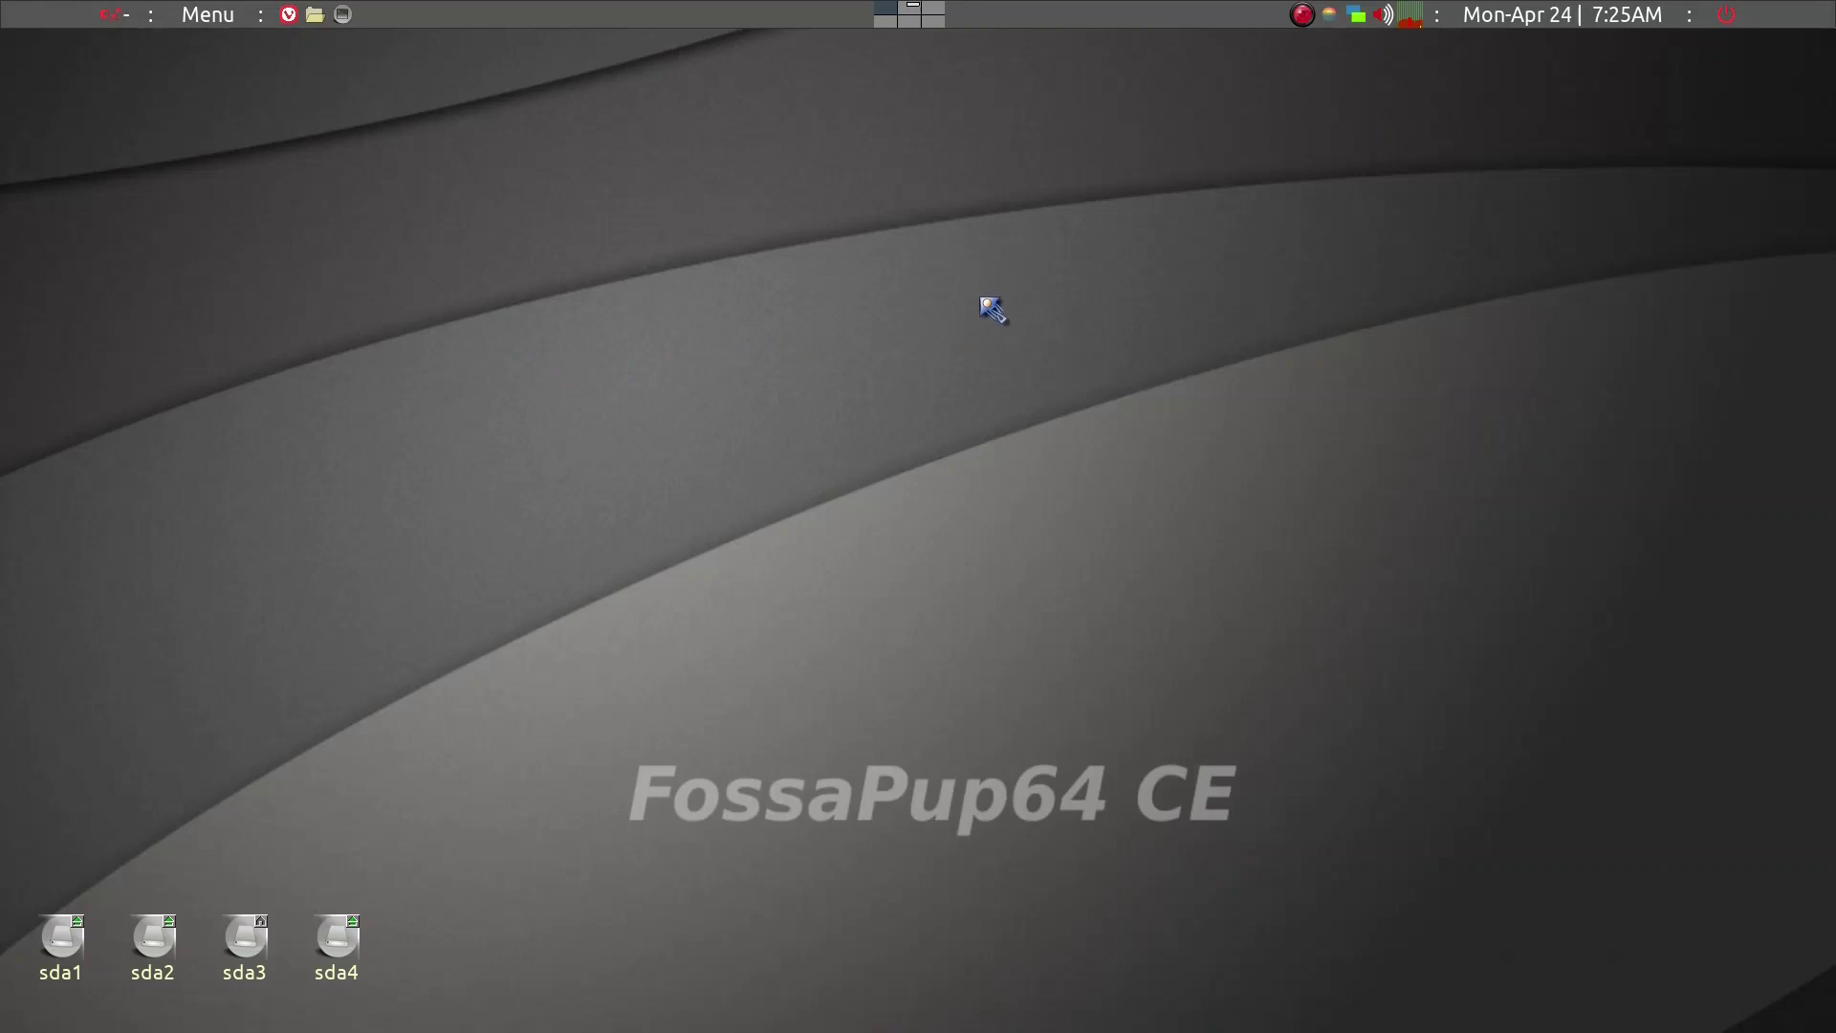
key(super+e)
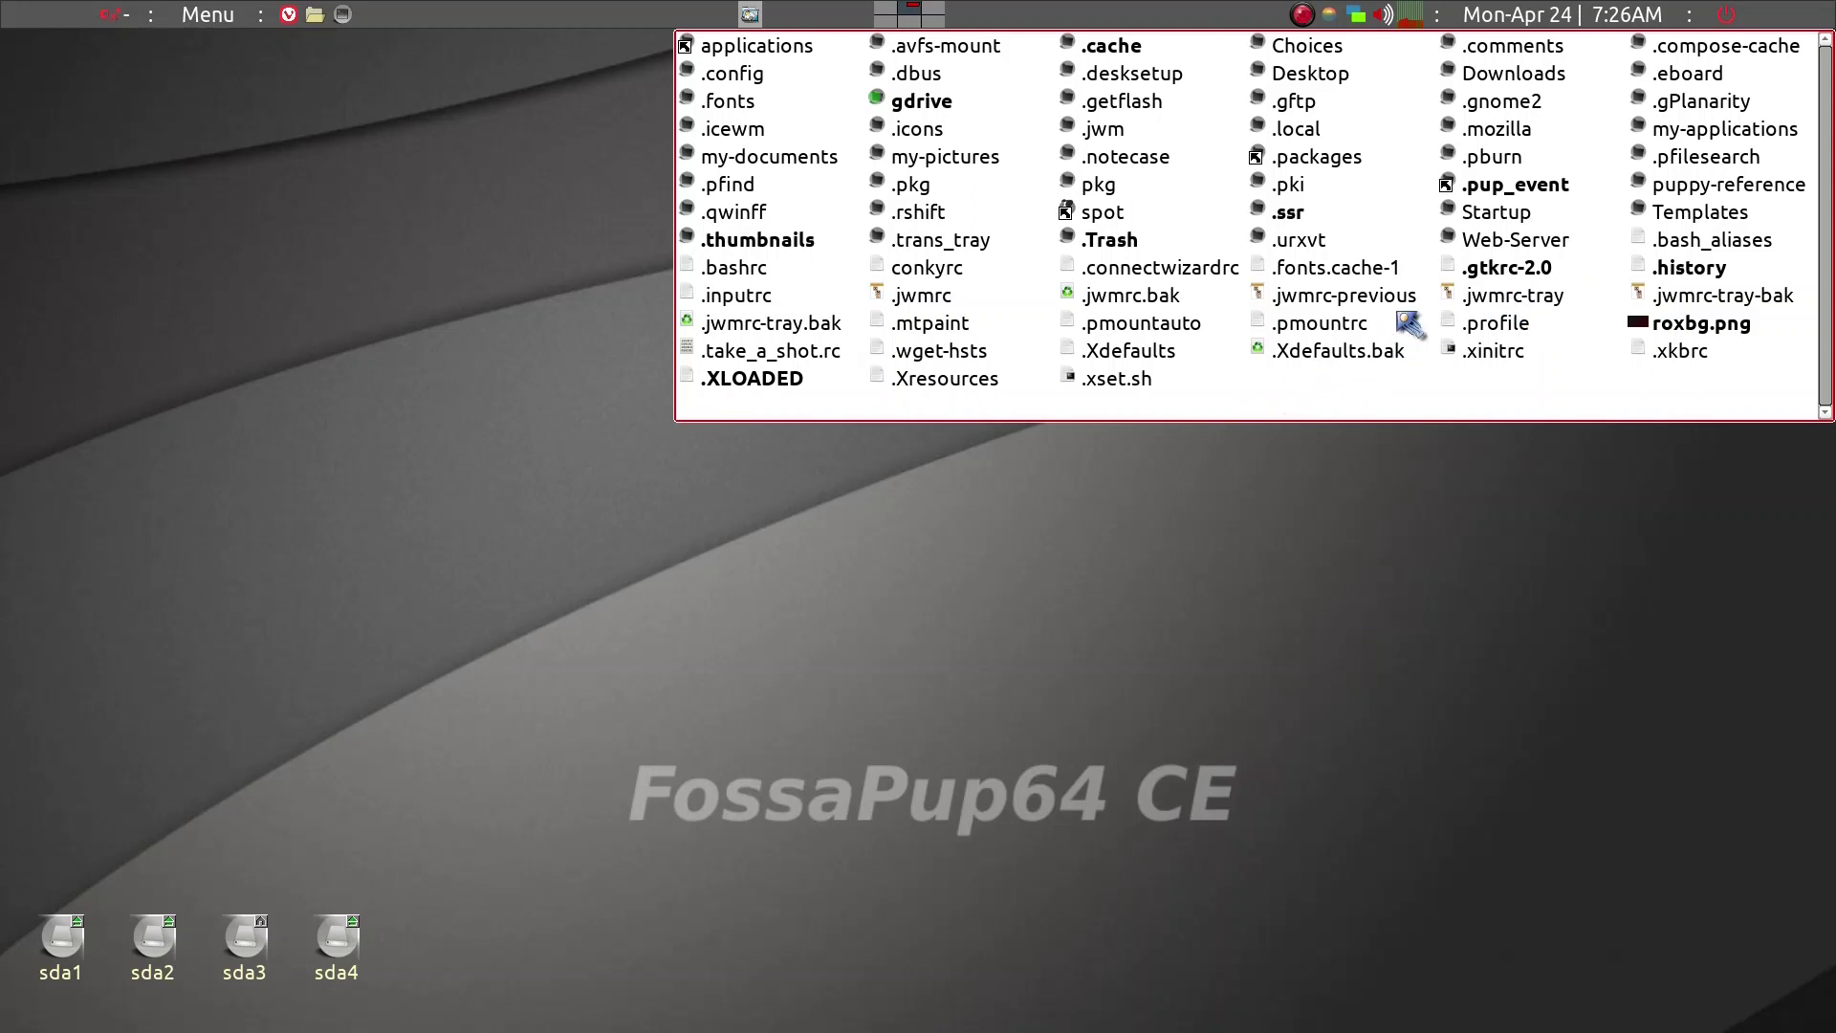
- Open the home folder's .gtkrc-2.0 file in Geany from its ROX-Filer context menu
right_click(1486, 276)
mouse_move(1484, 274)
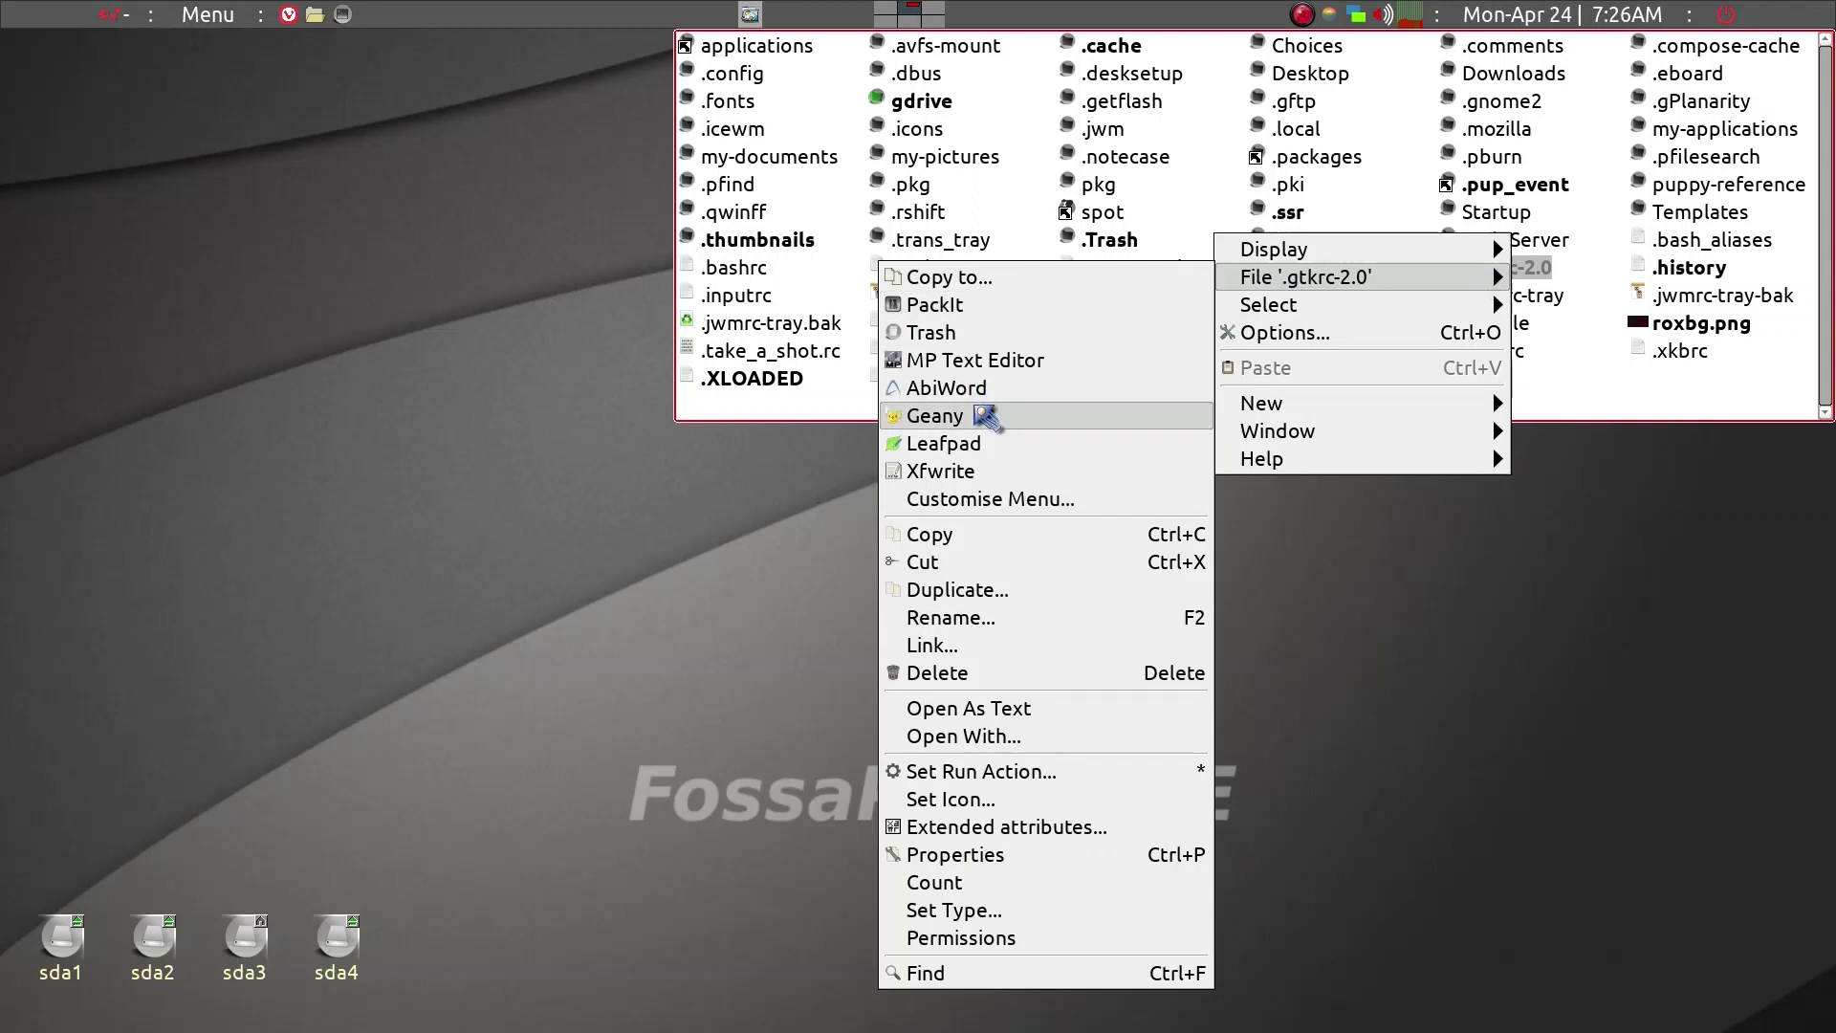
click(985, 416)
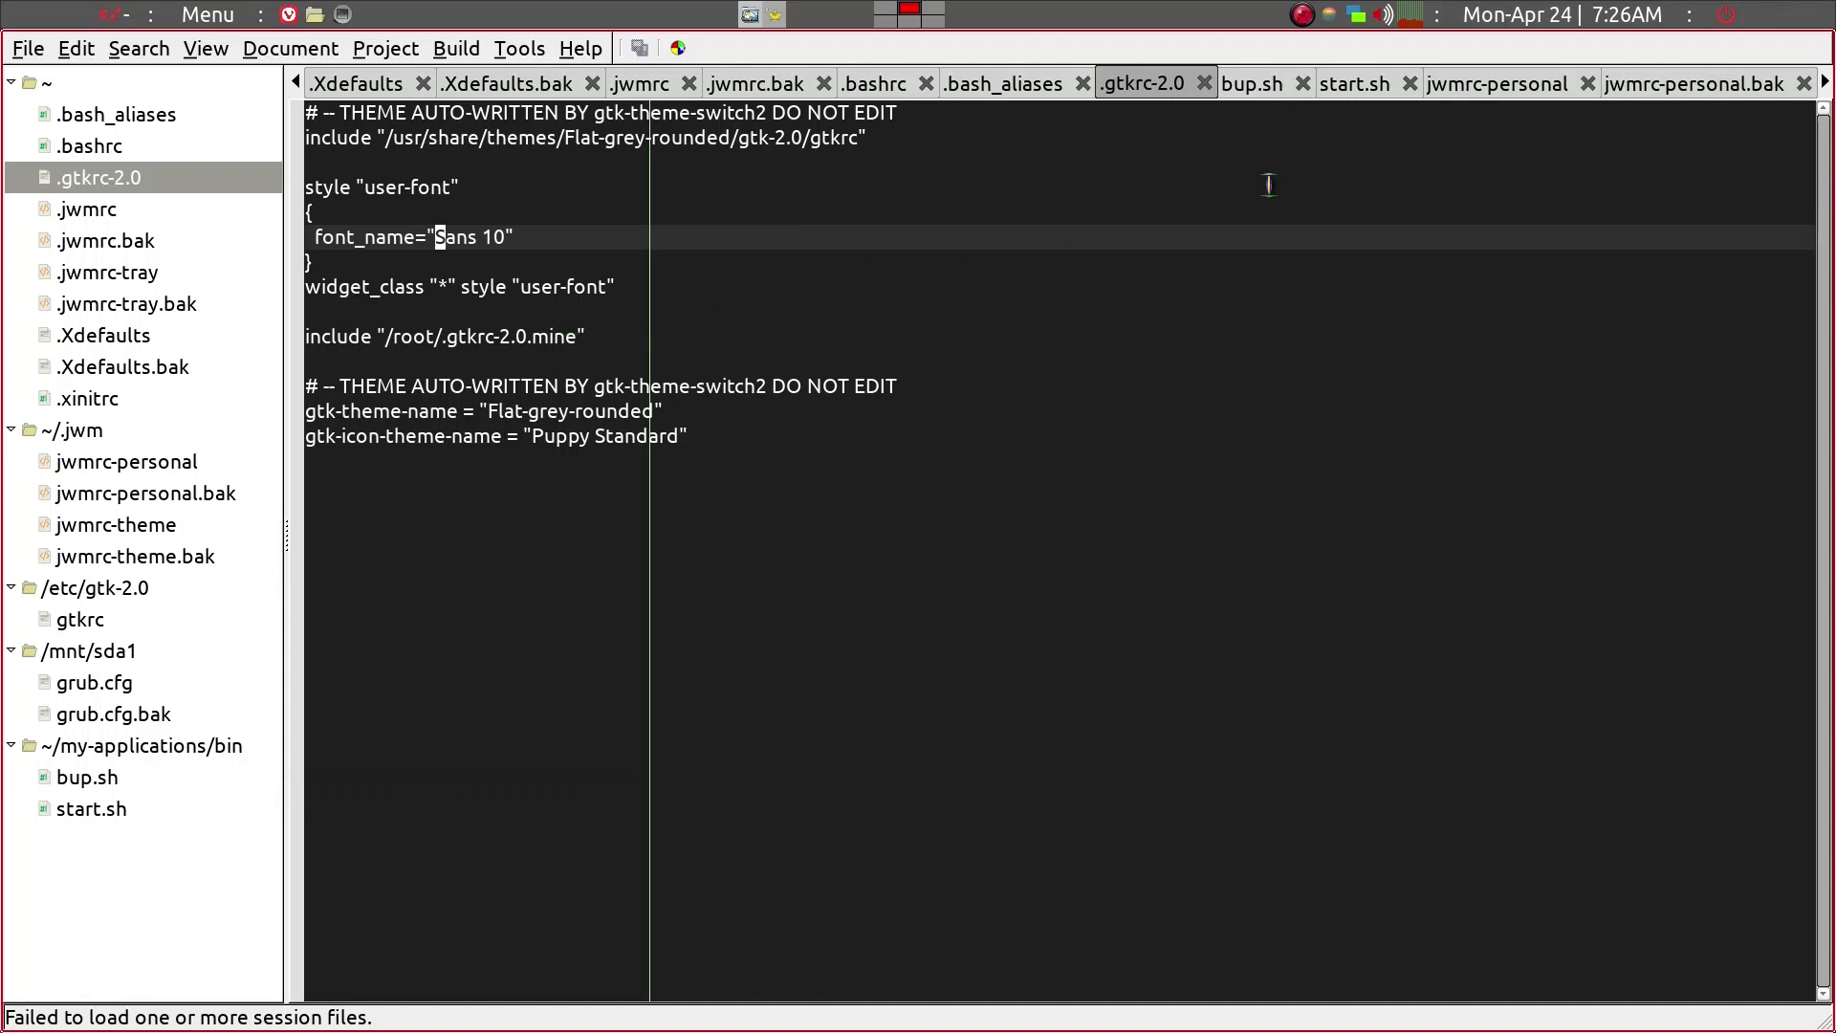
- Close Geany and in a new terminal type 'touch .gtkrc-2.0.mine && geany .gtkrc-2.0.mine', unrun
key(ctrl+q)
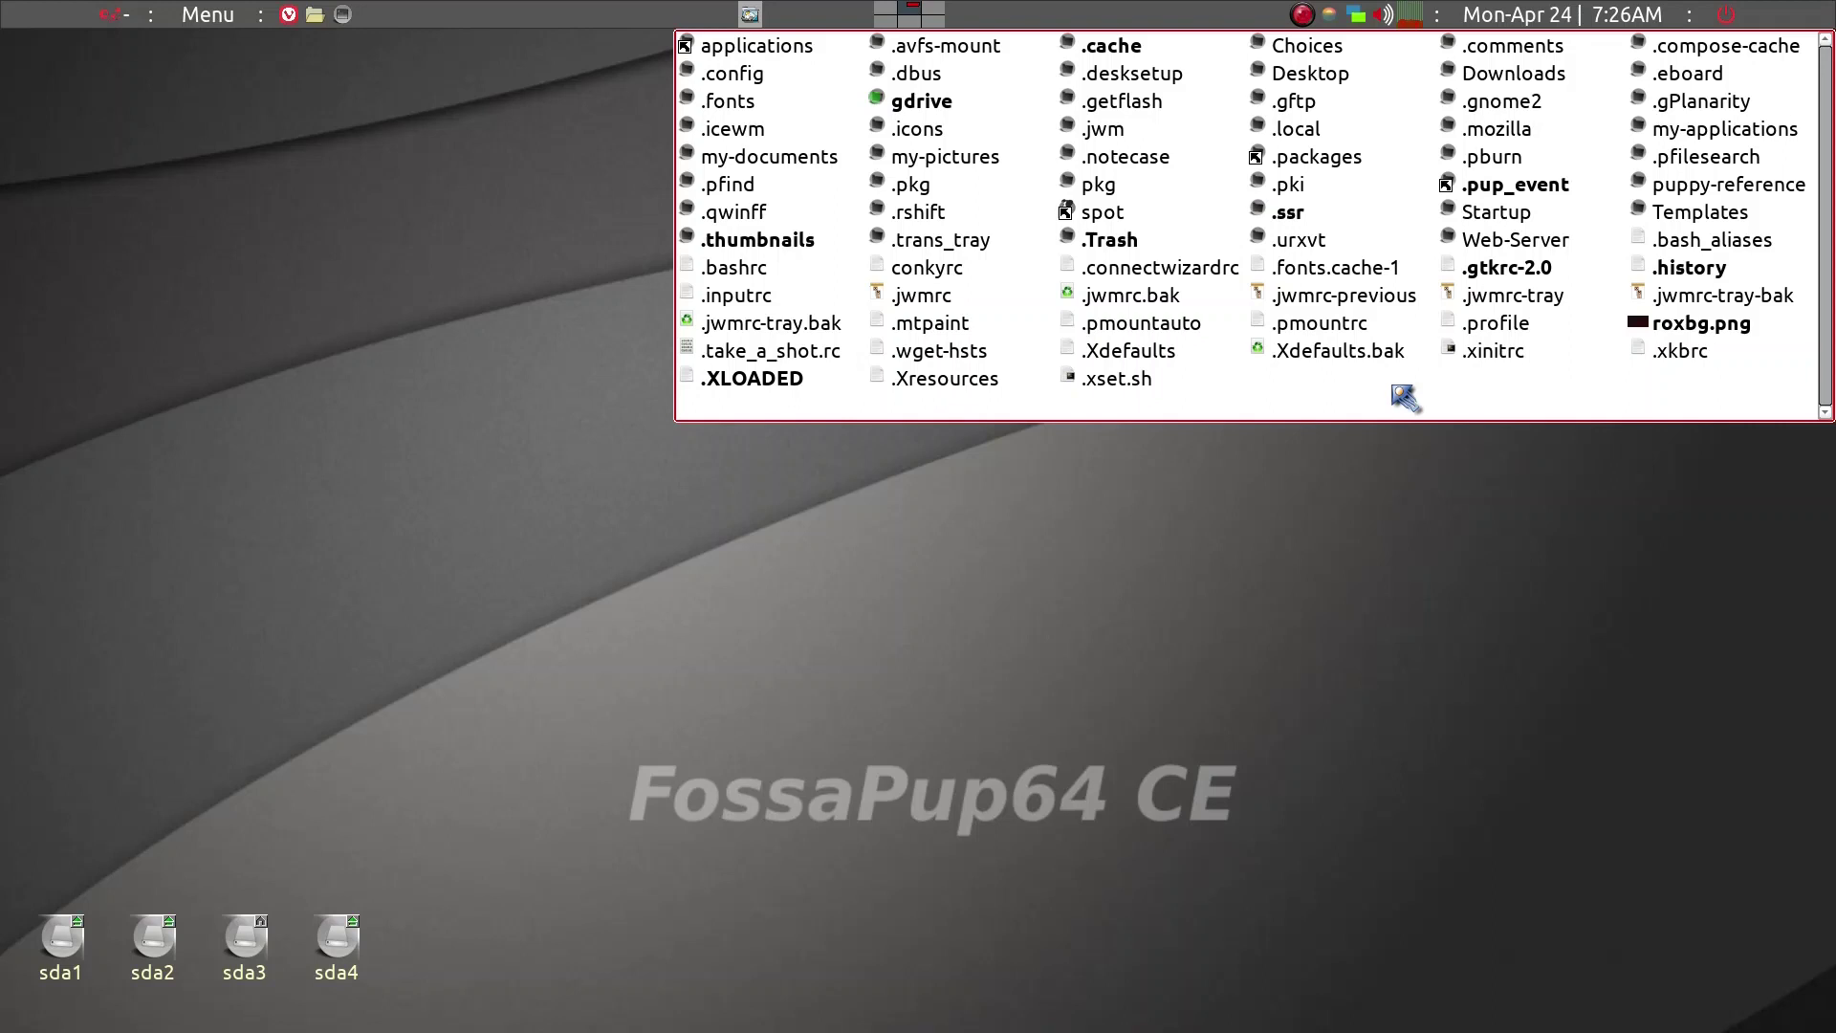
key(ctrl+alt+t)
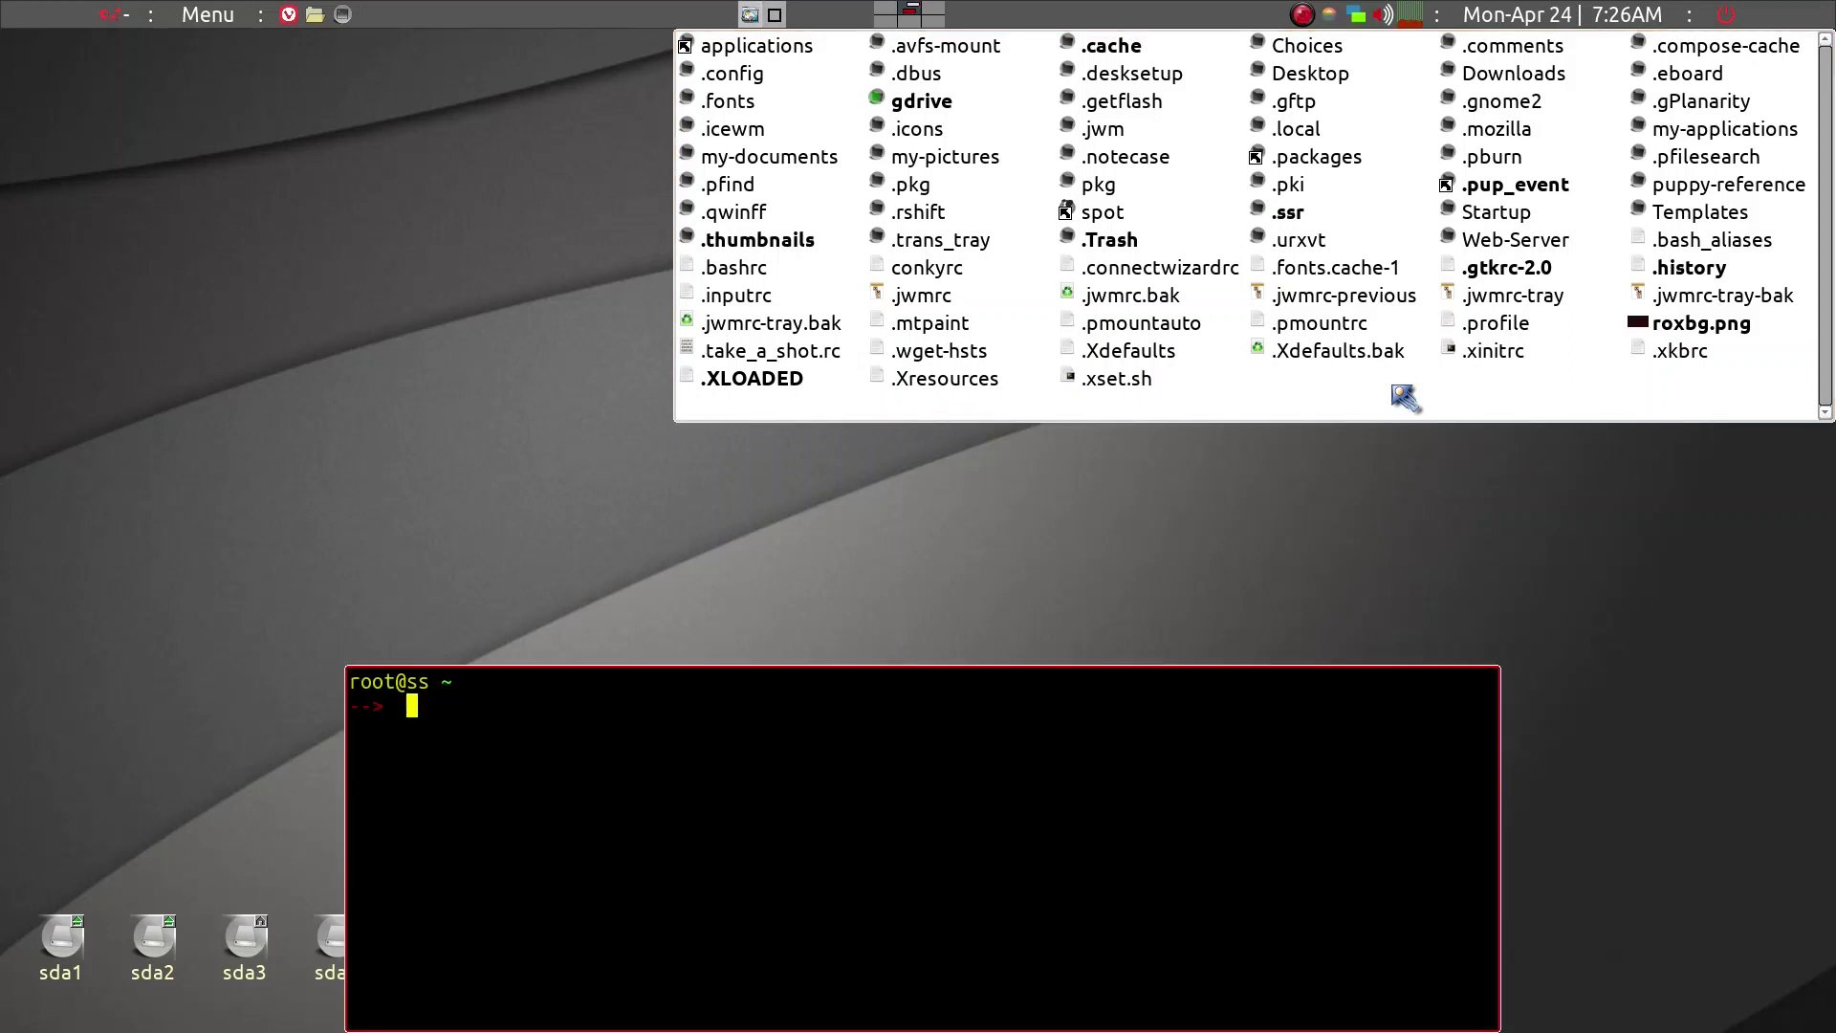
text(touch)
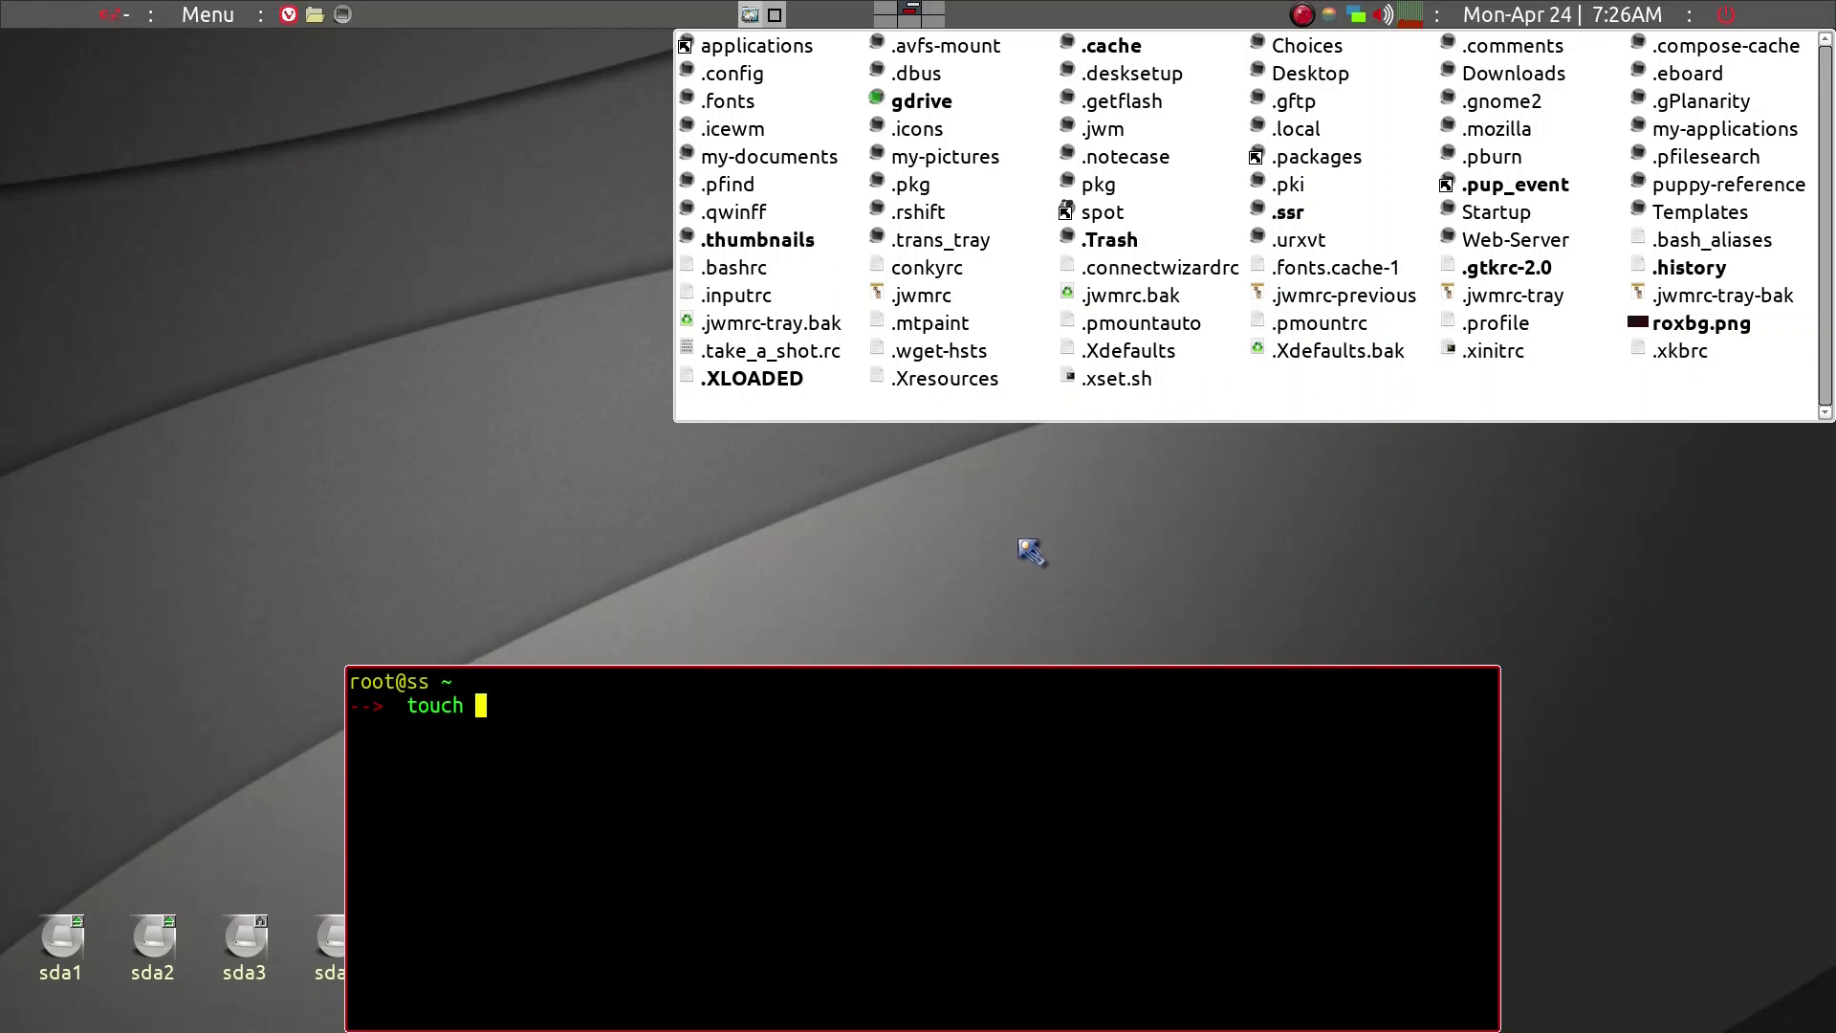
text(.gtkrc-2.0)
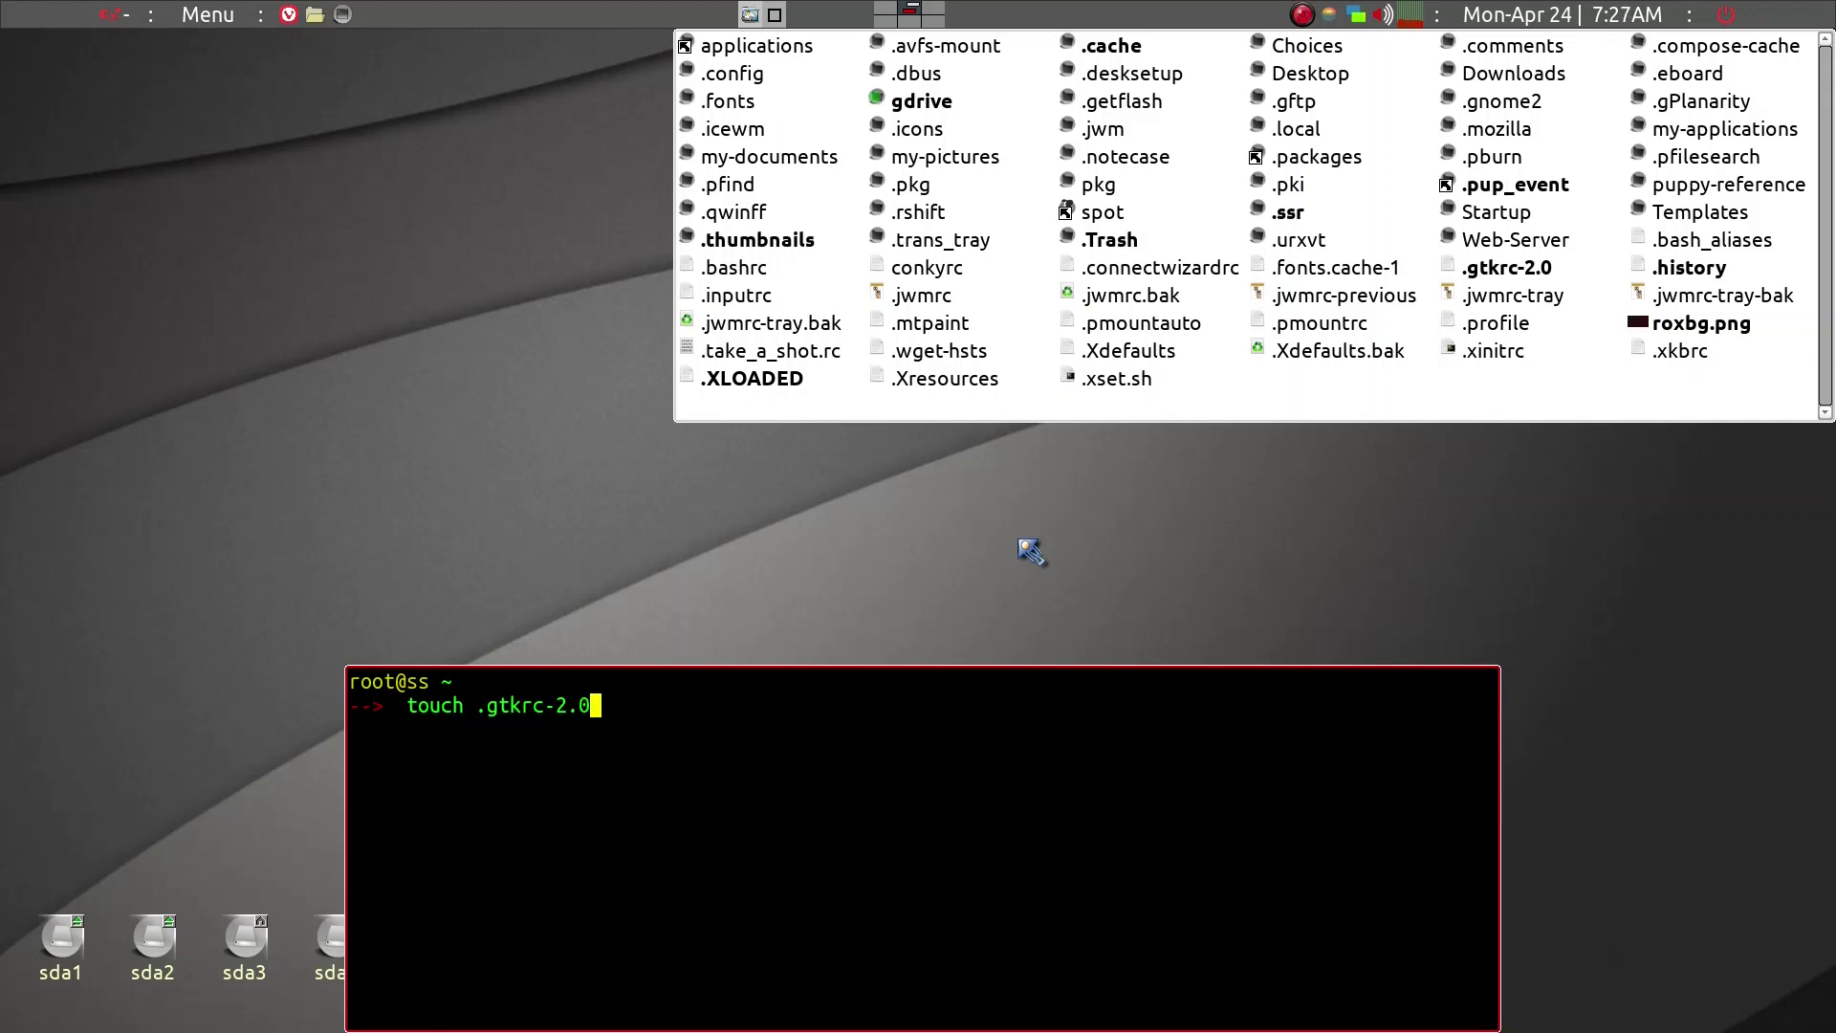
text(.mine && geany )
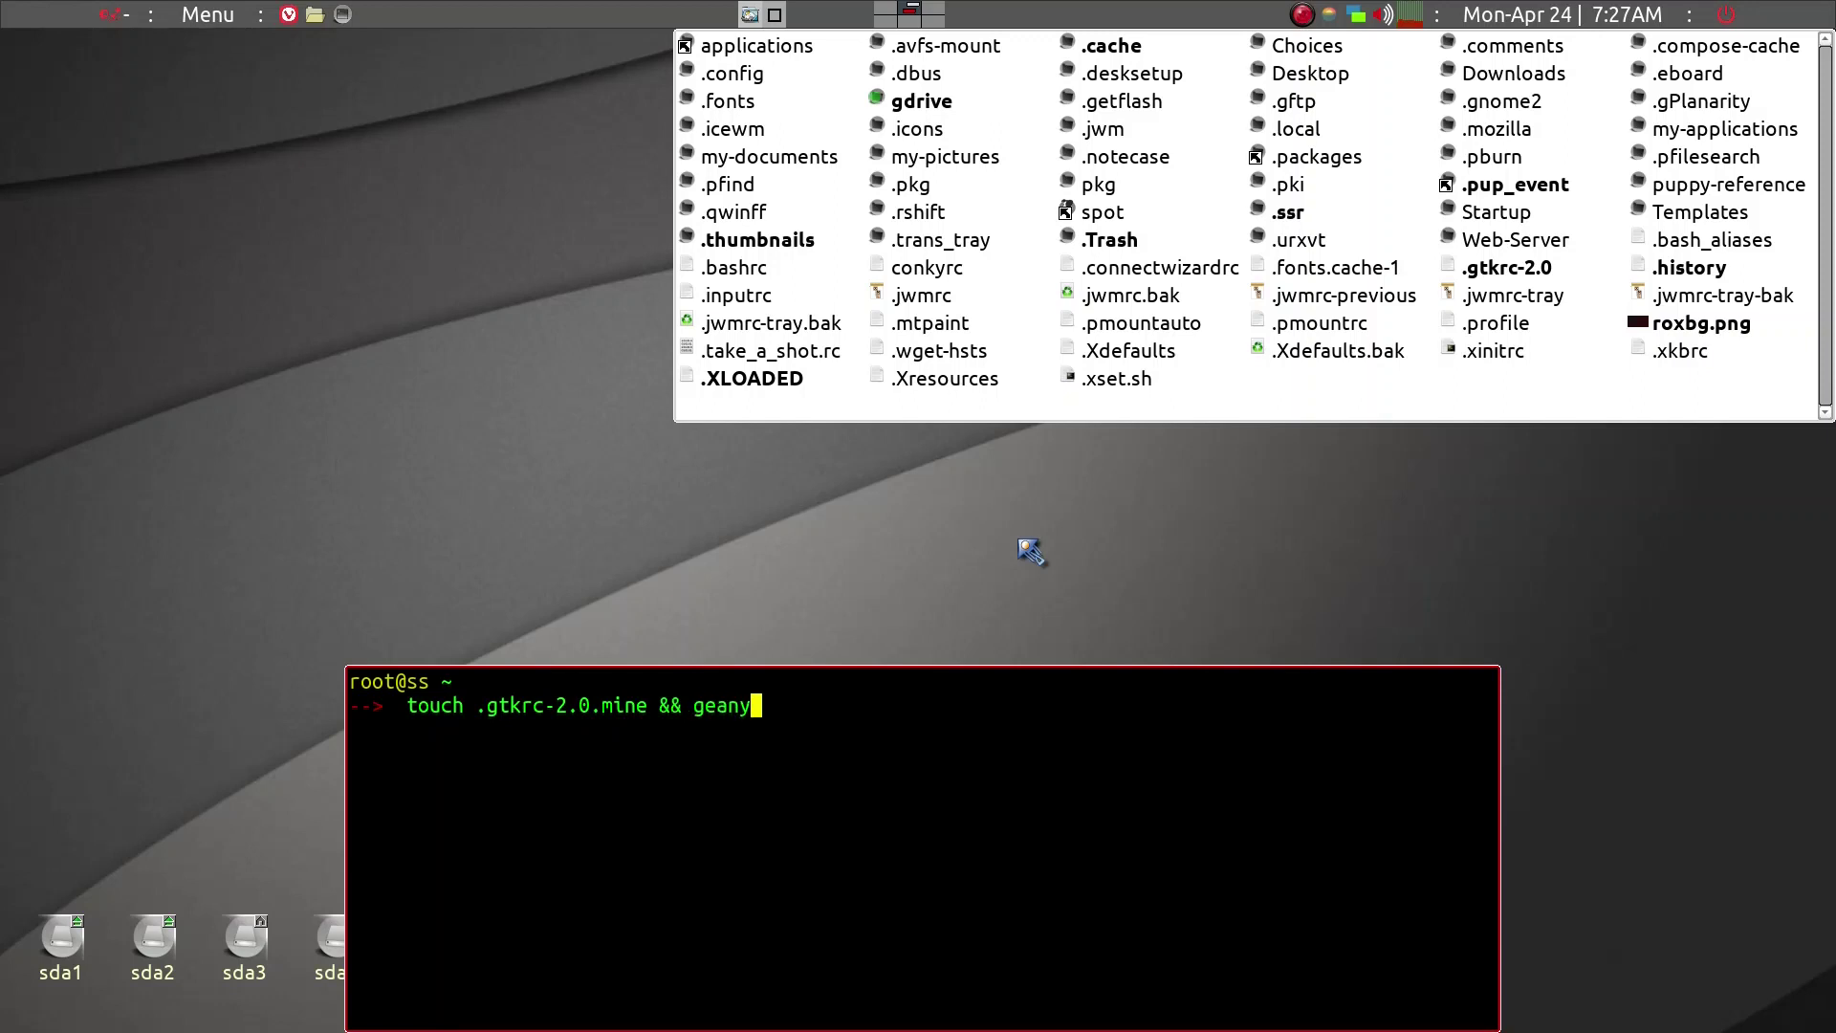
text(.gt)
key(Tab)
key(BackSpace)
text(.mine)
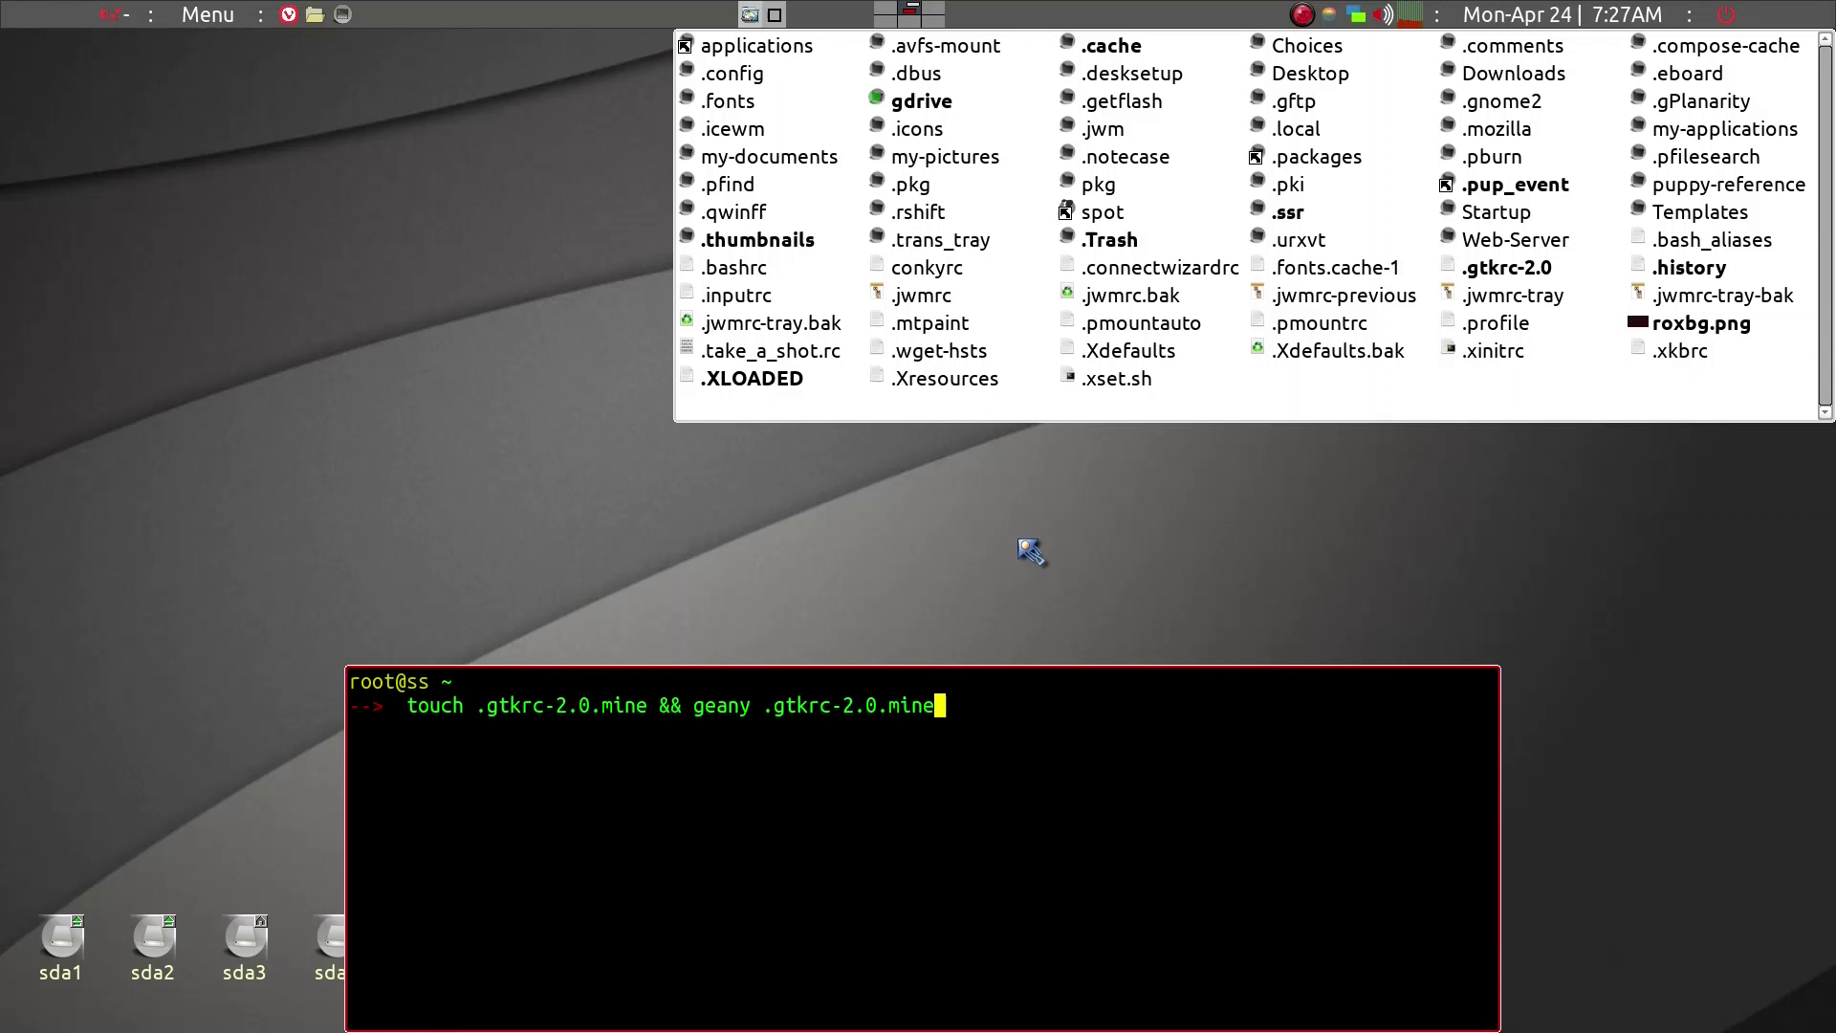
- Run the command to create .gtkrc-2.0.mine in Geany and inspect the trashed copy's style lines
key(Return)
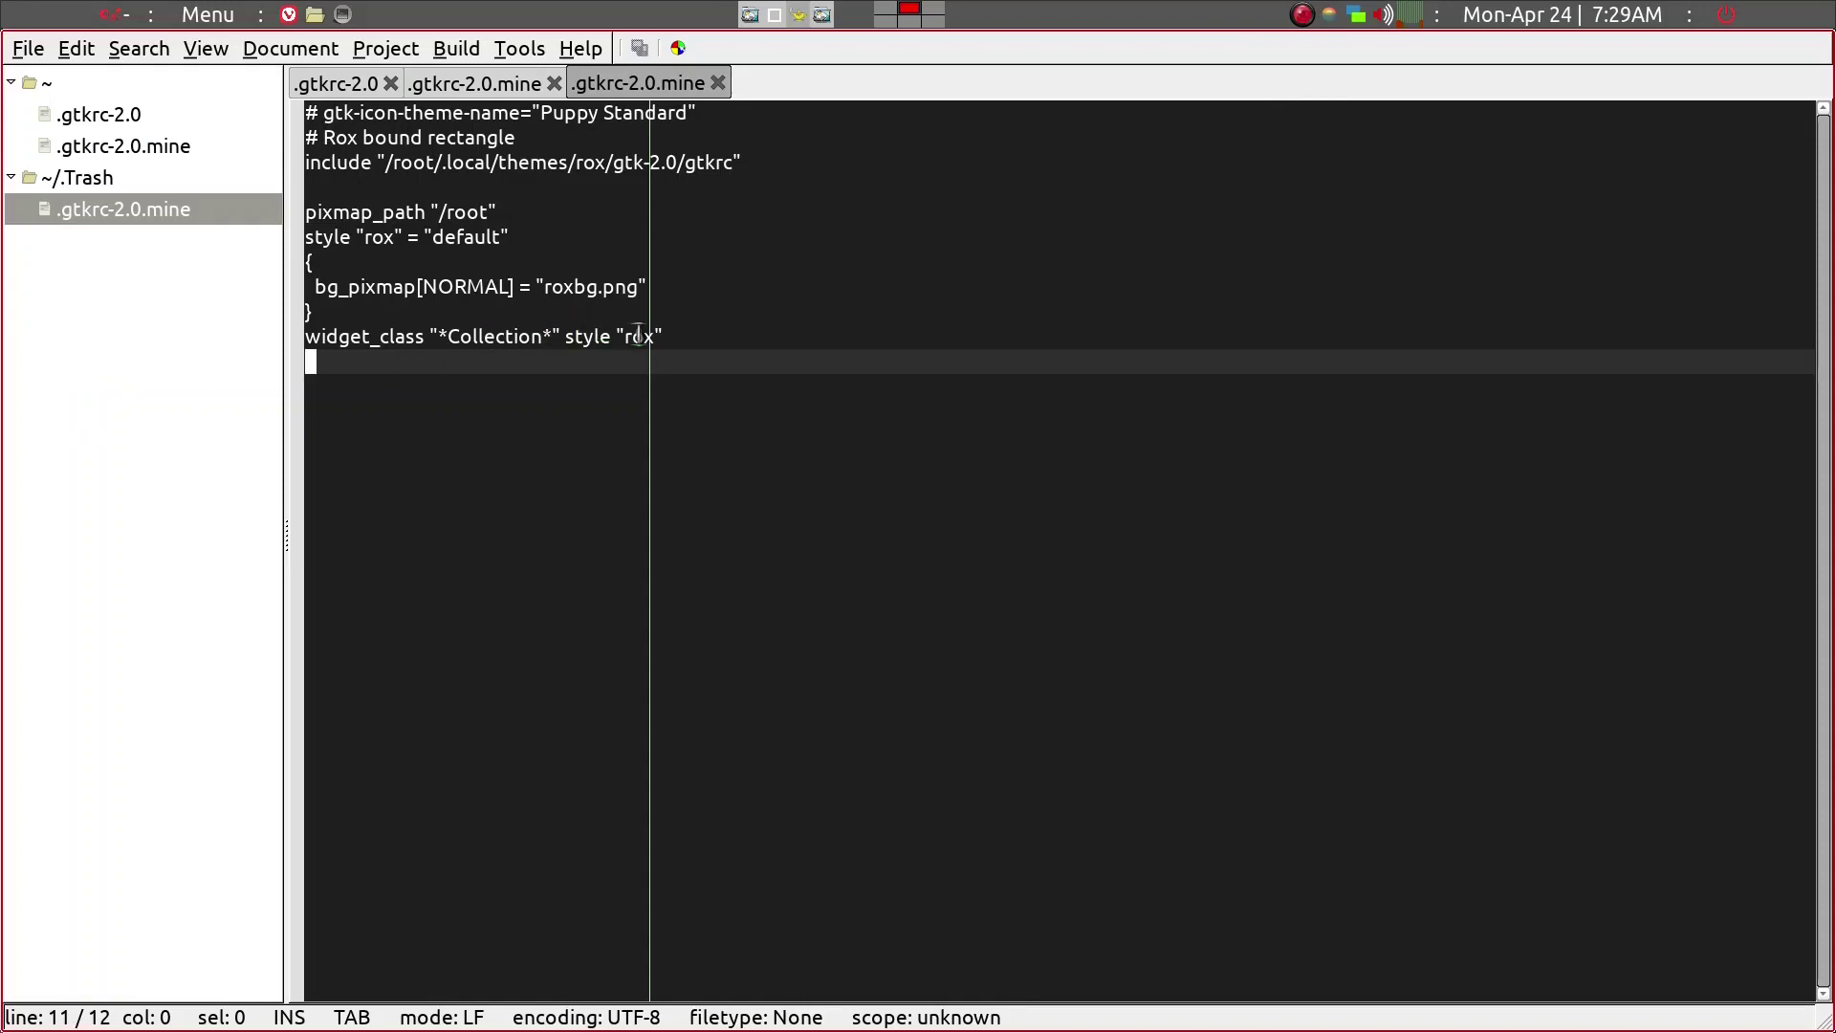
drag(675, 334, 311, 113)
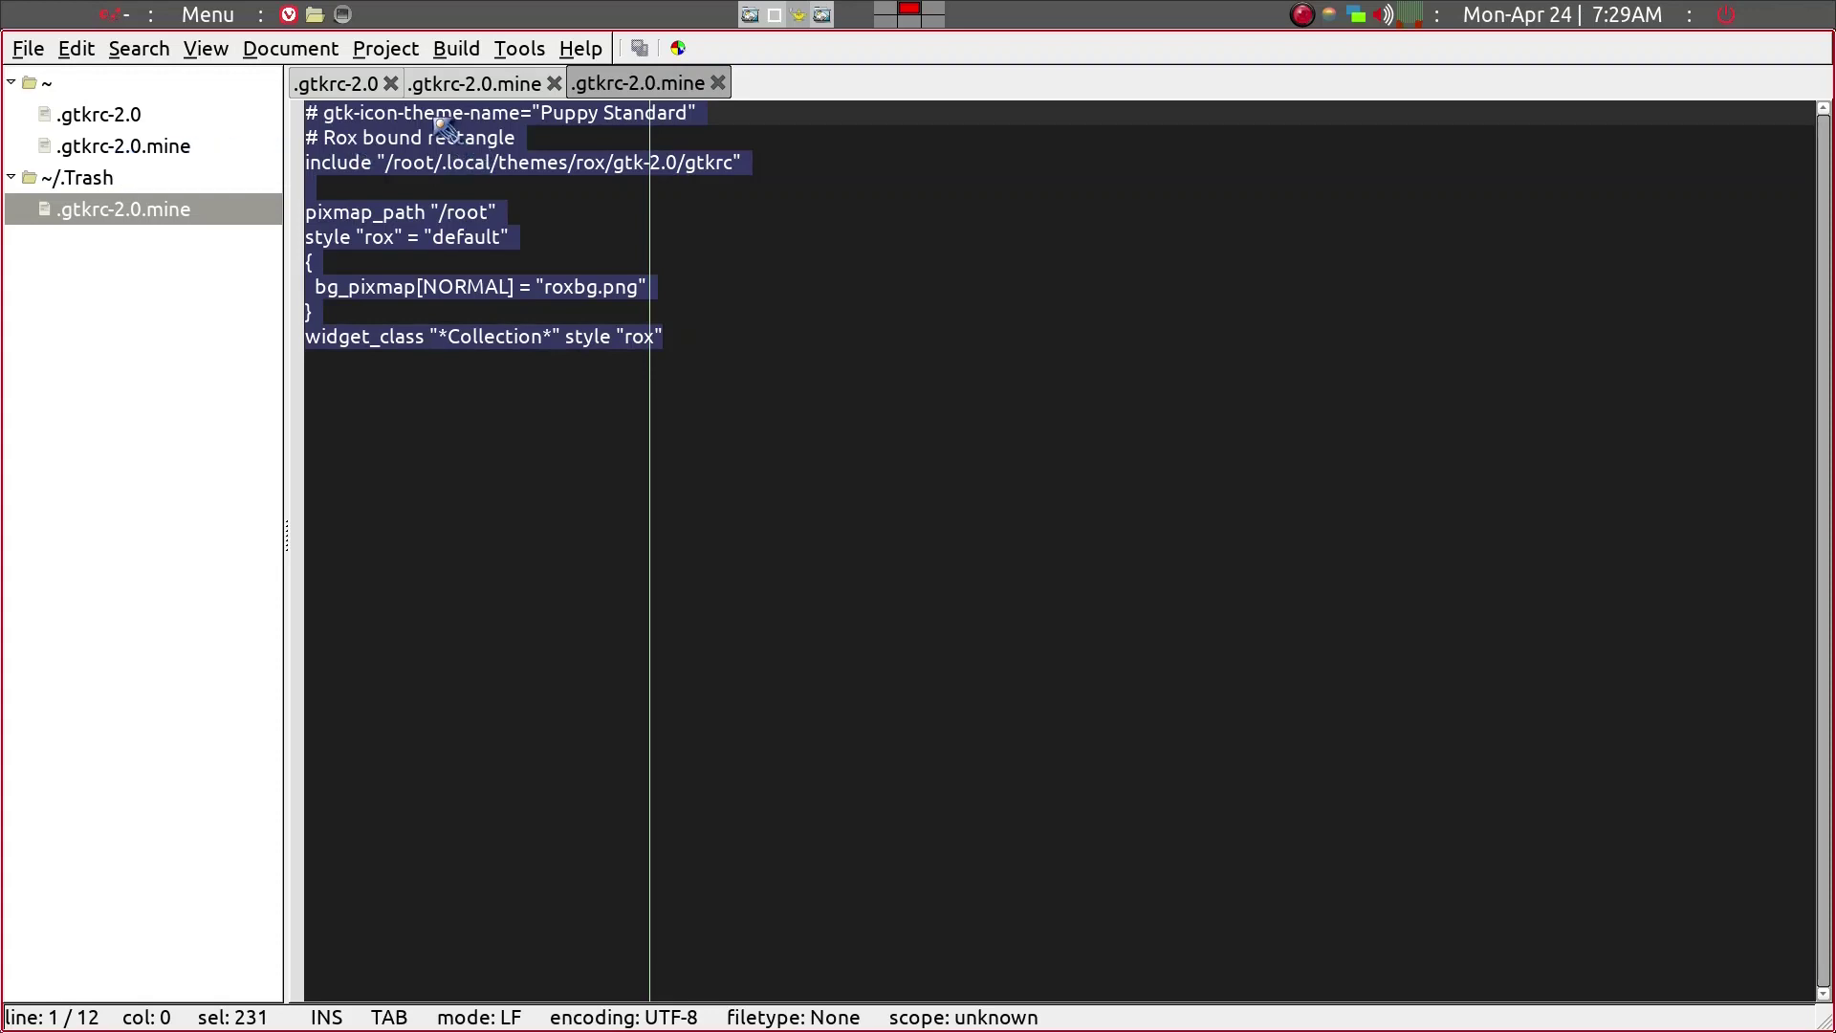
click(465, 262)
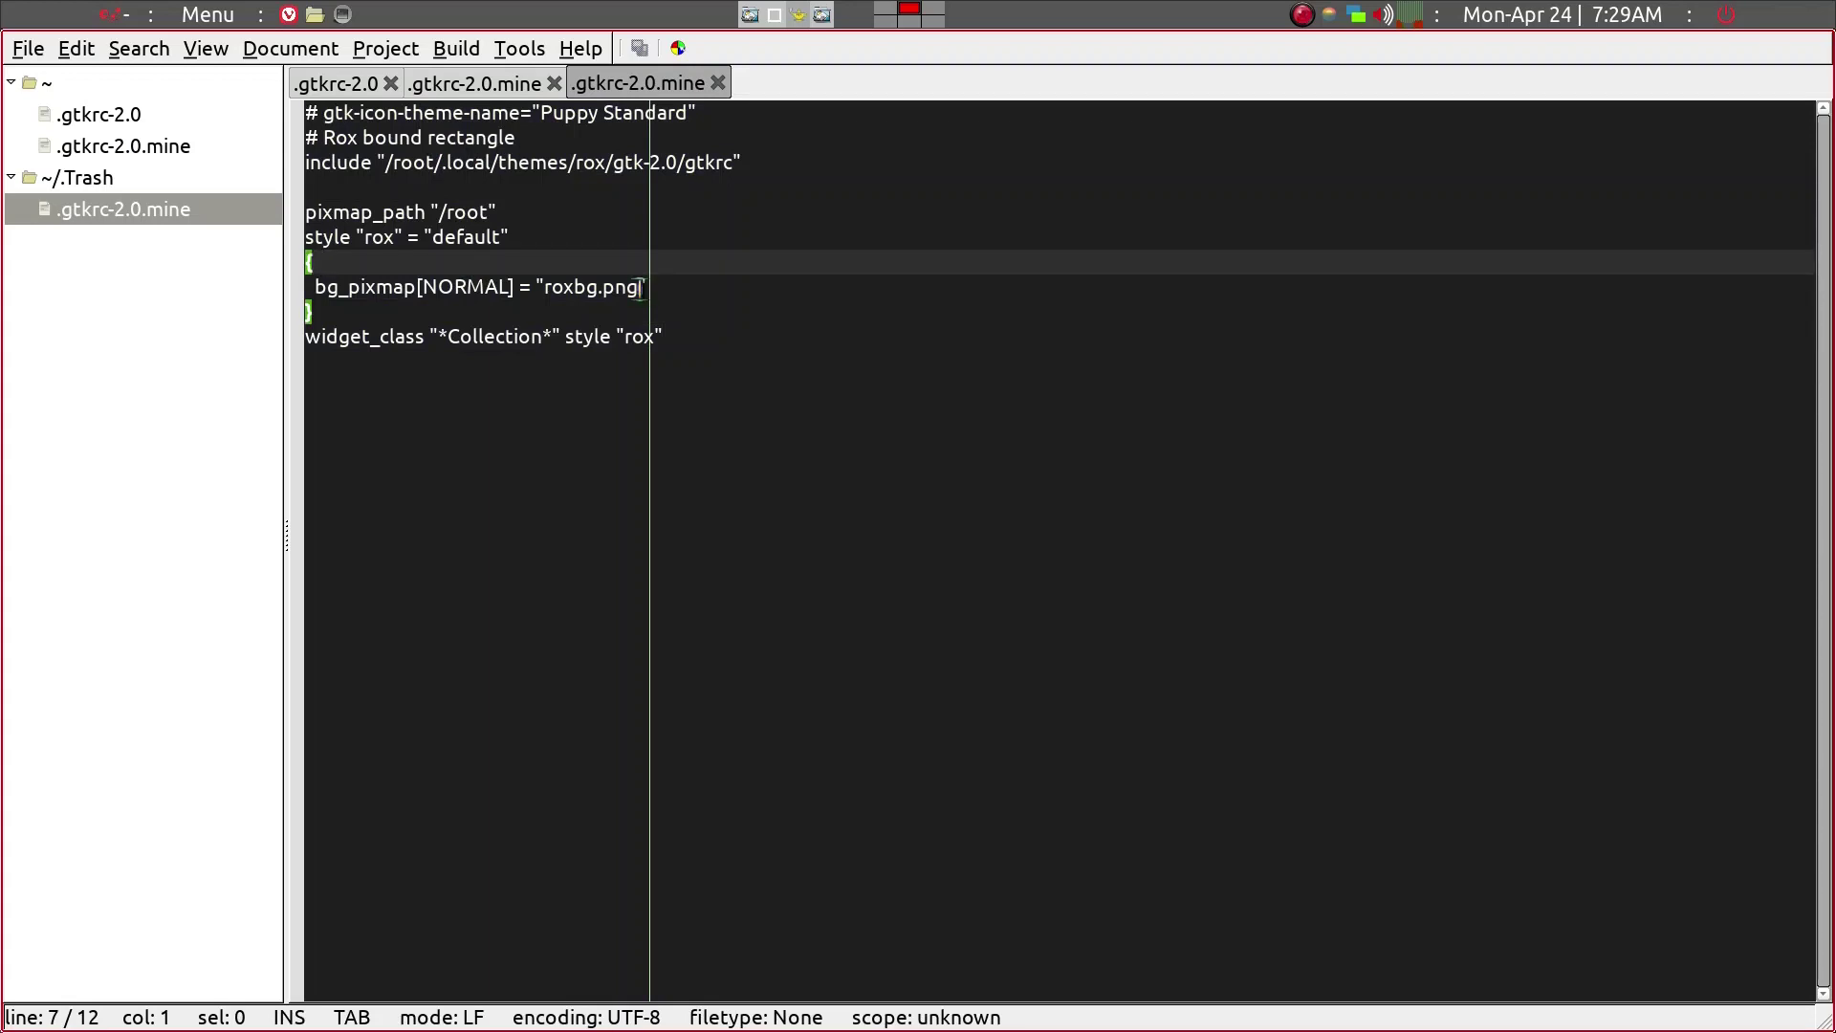
double_click(634, 287)
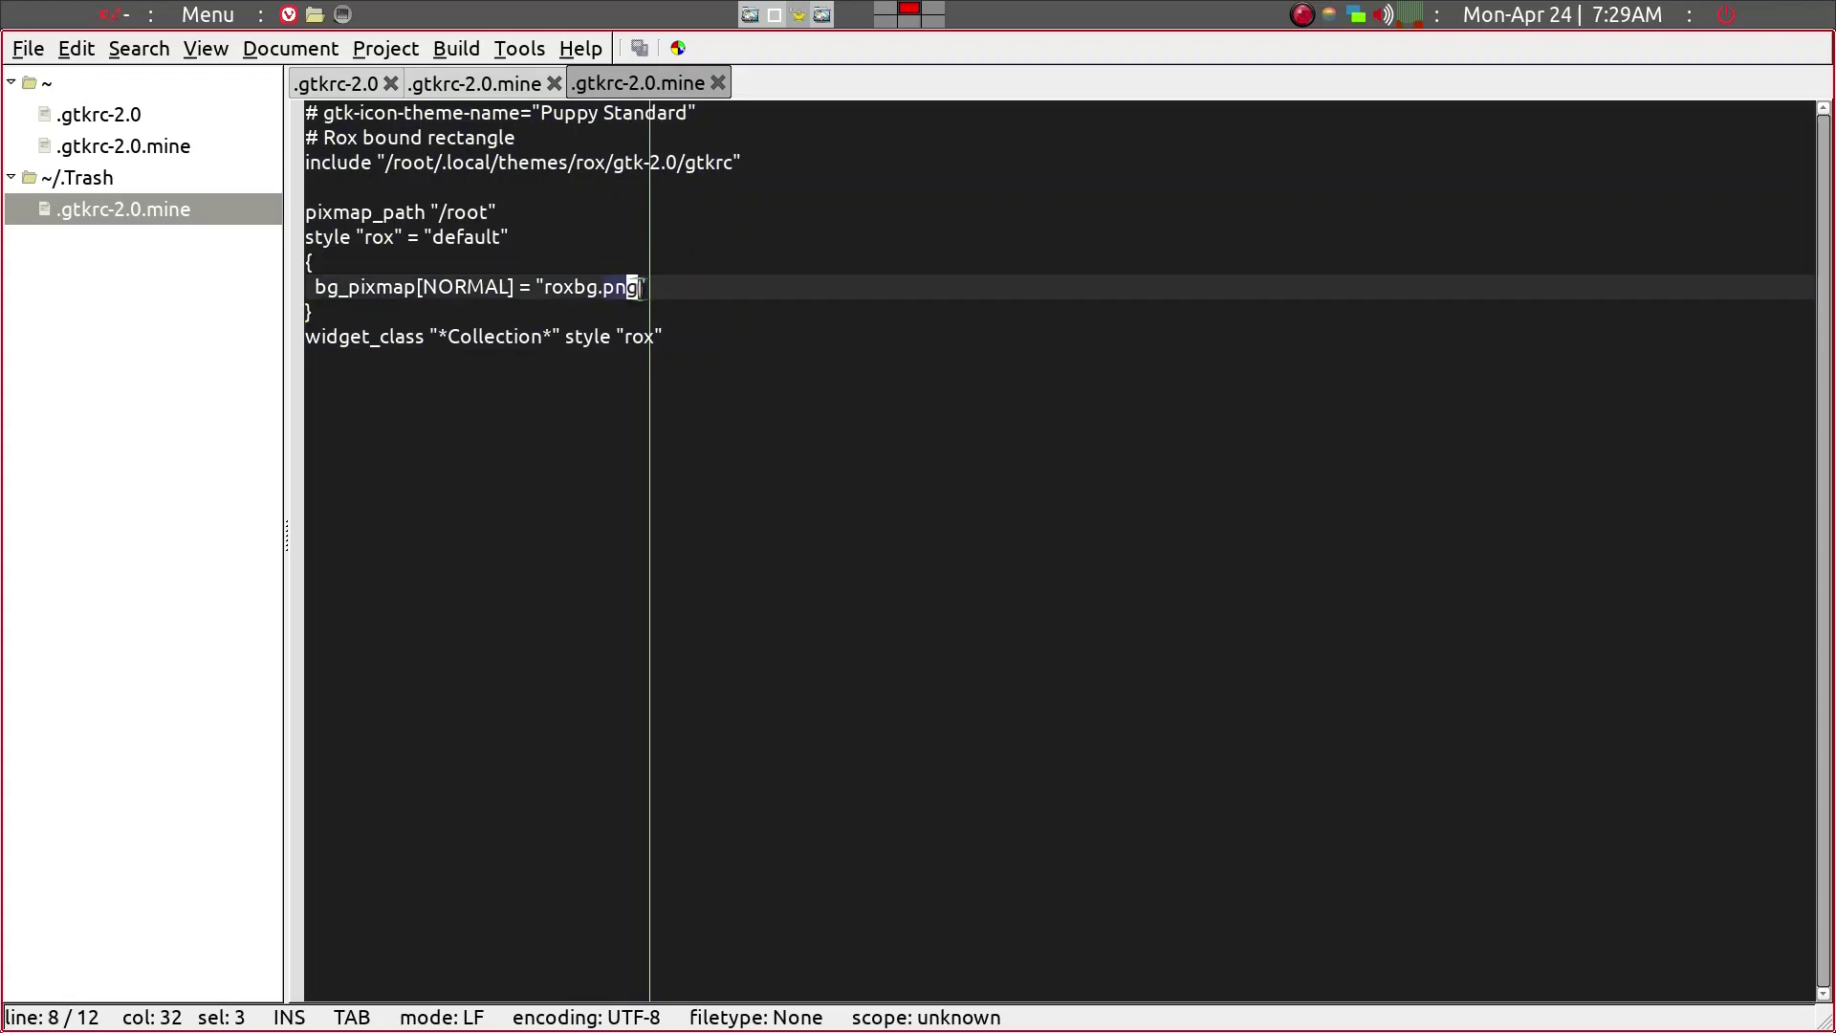
click(603, 253)
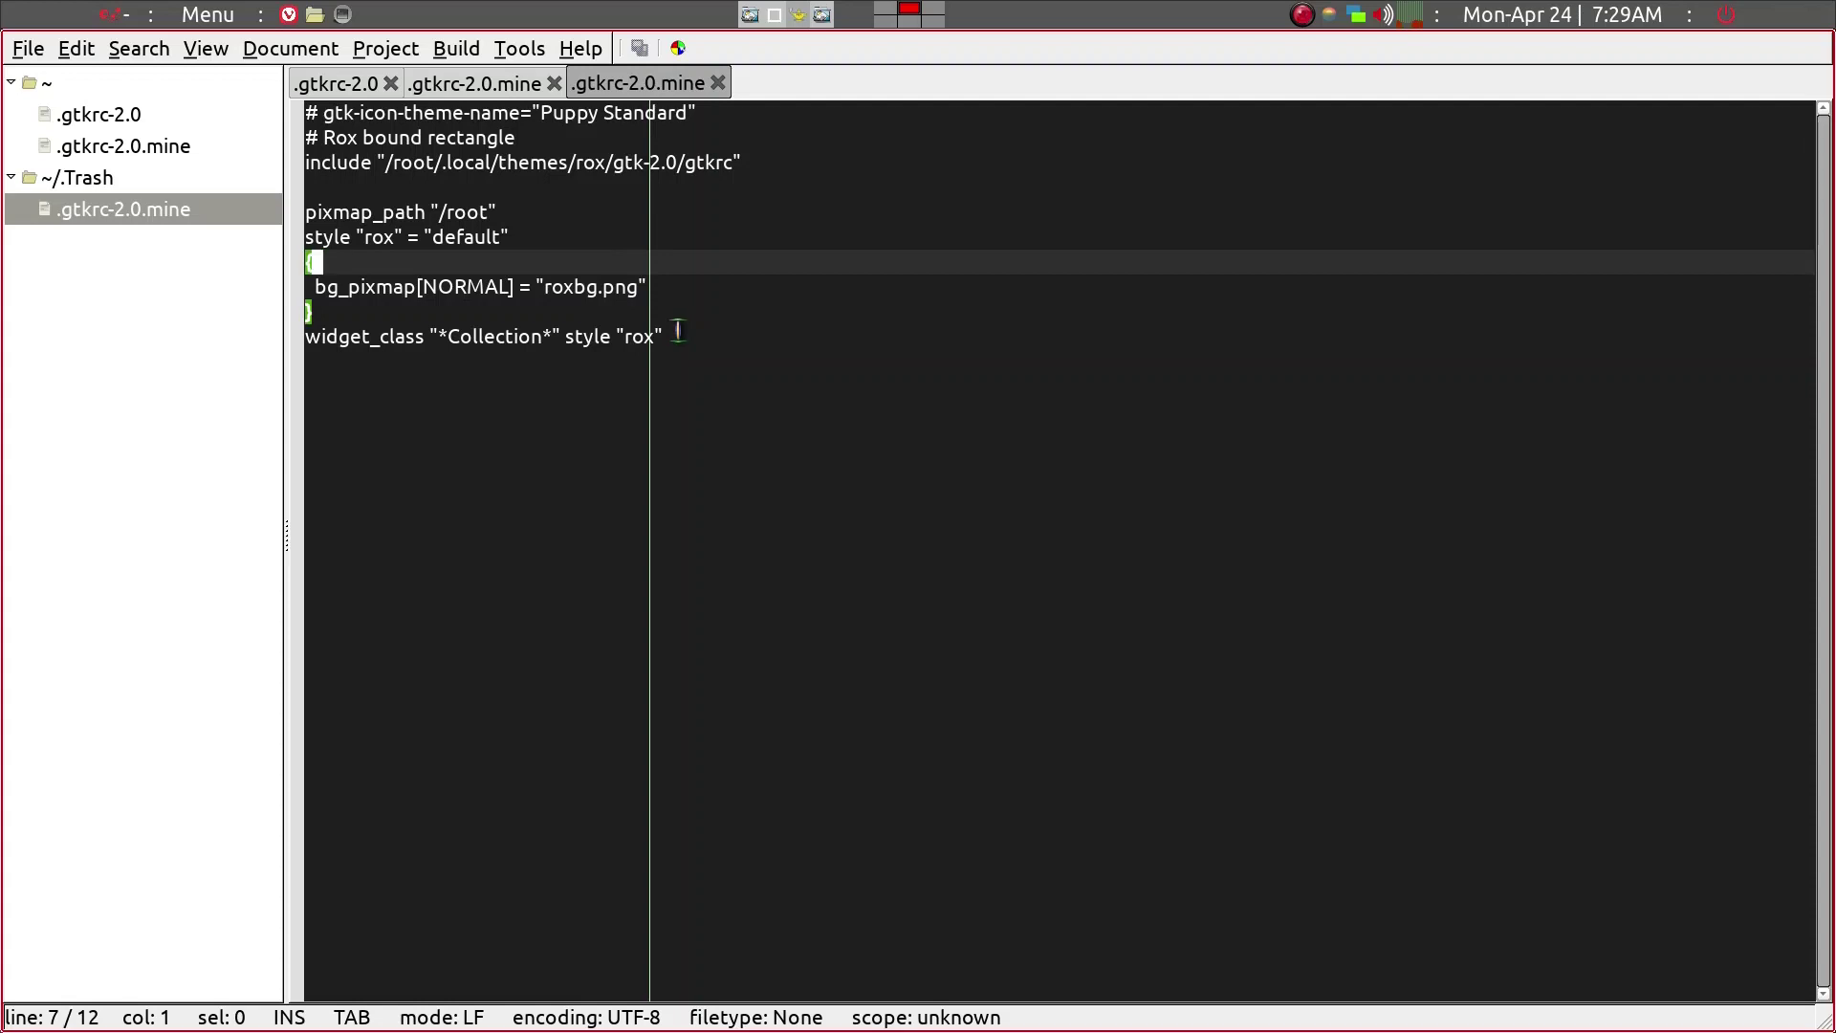
- Copy the ten rox style lines from the trashed copy into the home .gtkrc-2.0.mine
drag(678, 331, 296, 114)
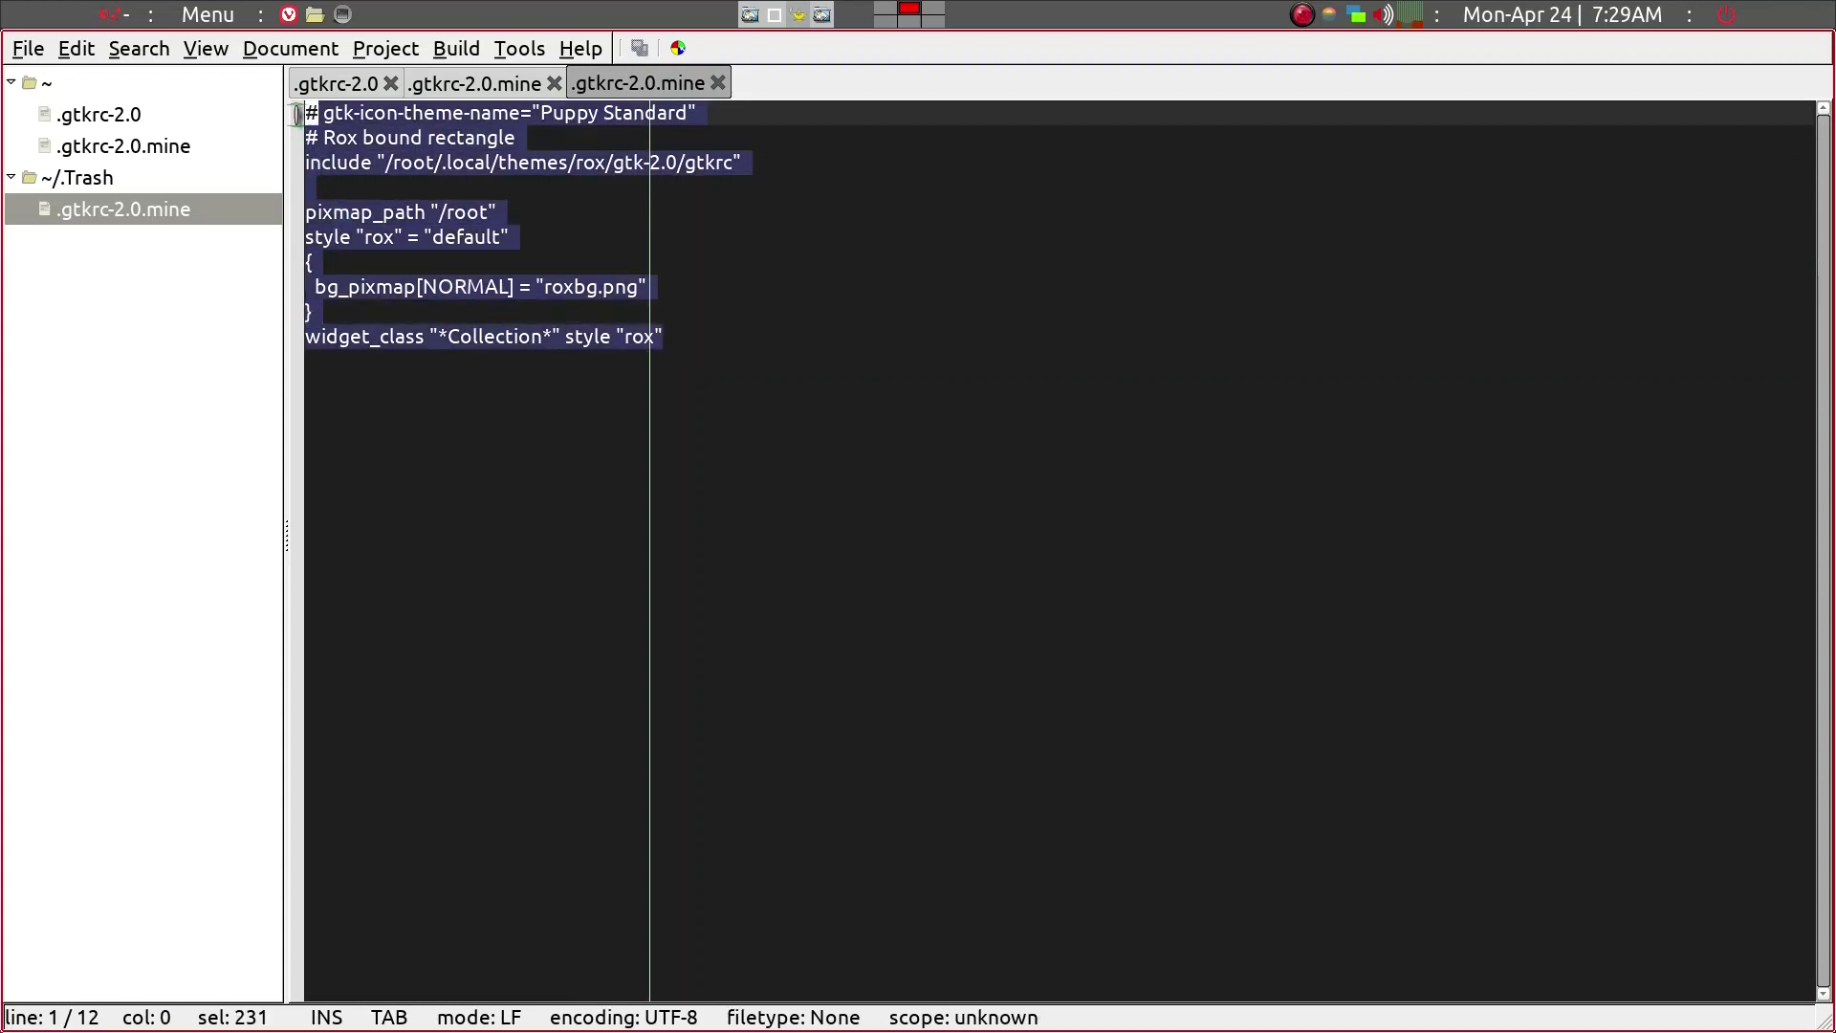
right_click(337, 128)
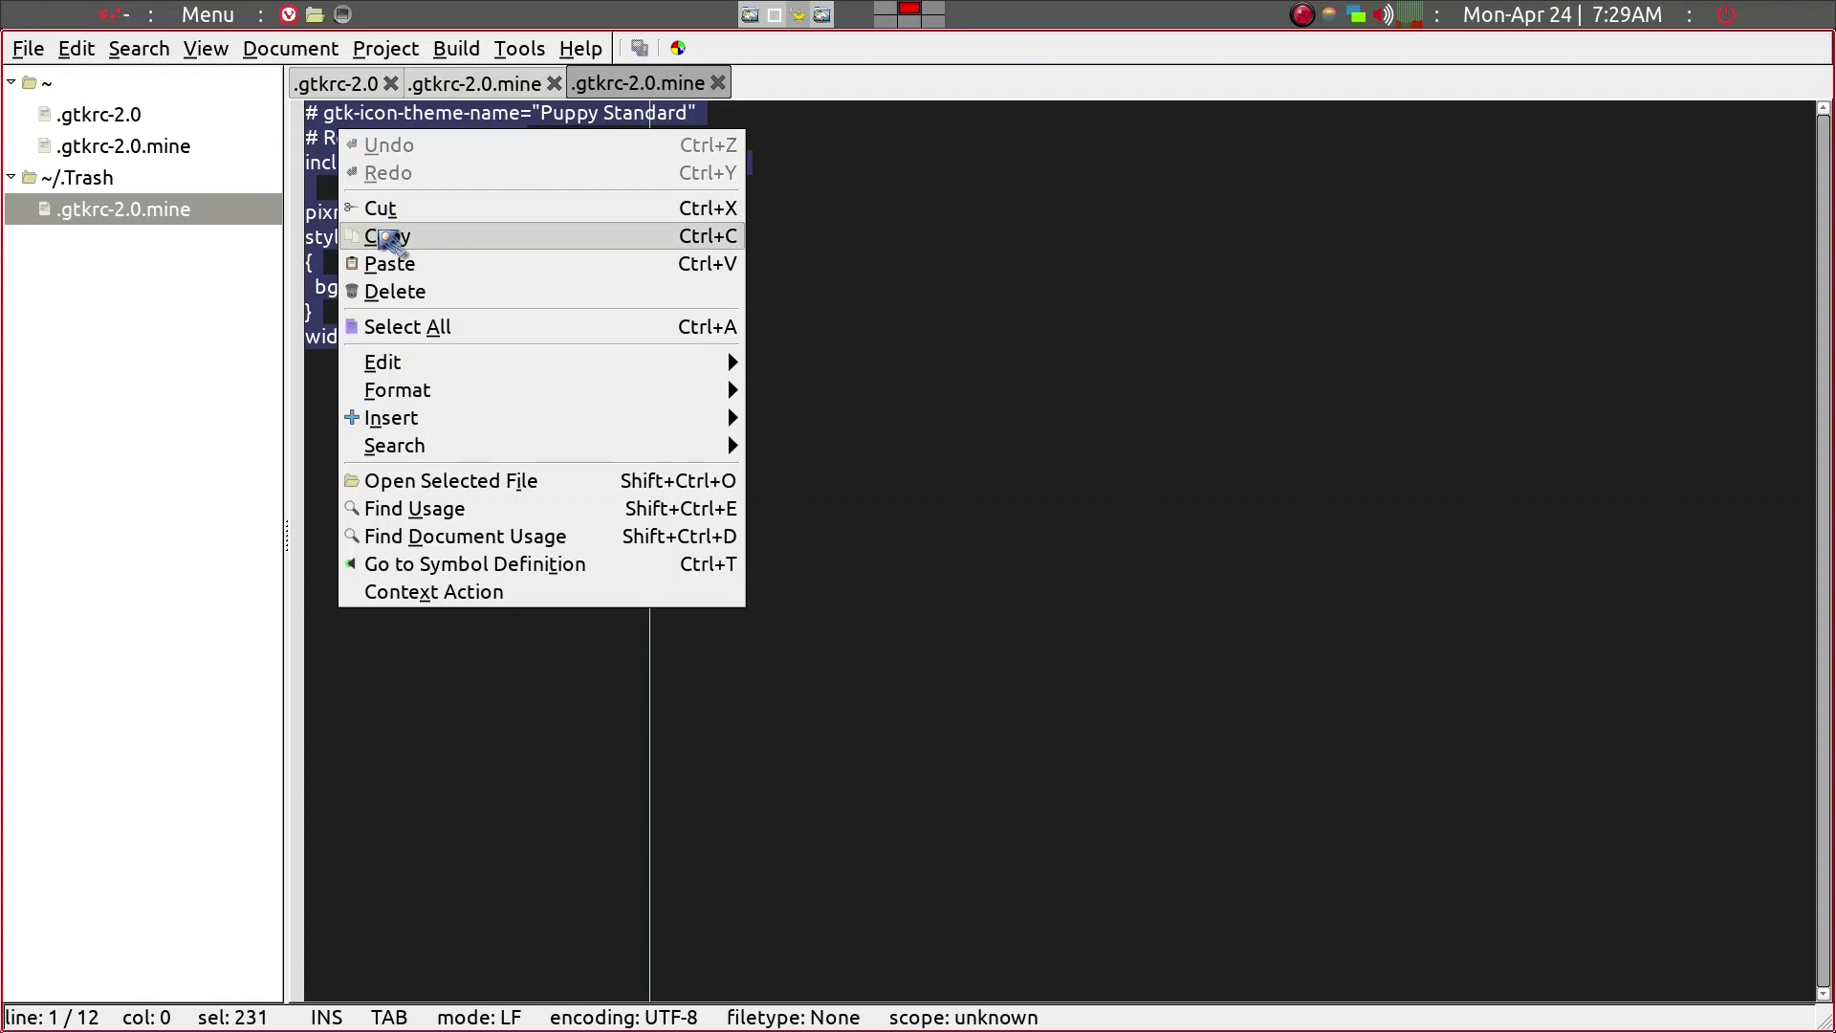
click(387, 238)
click(180, 149)
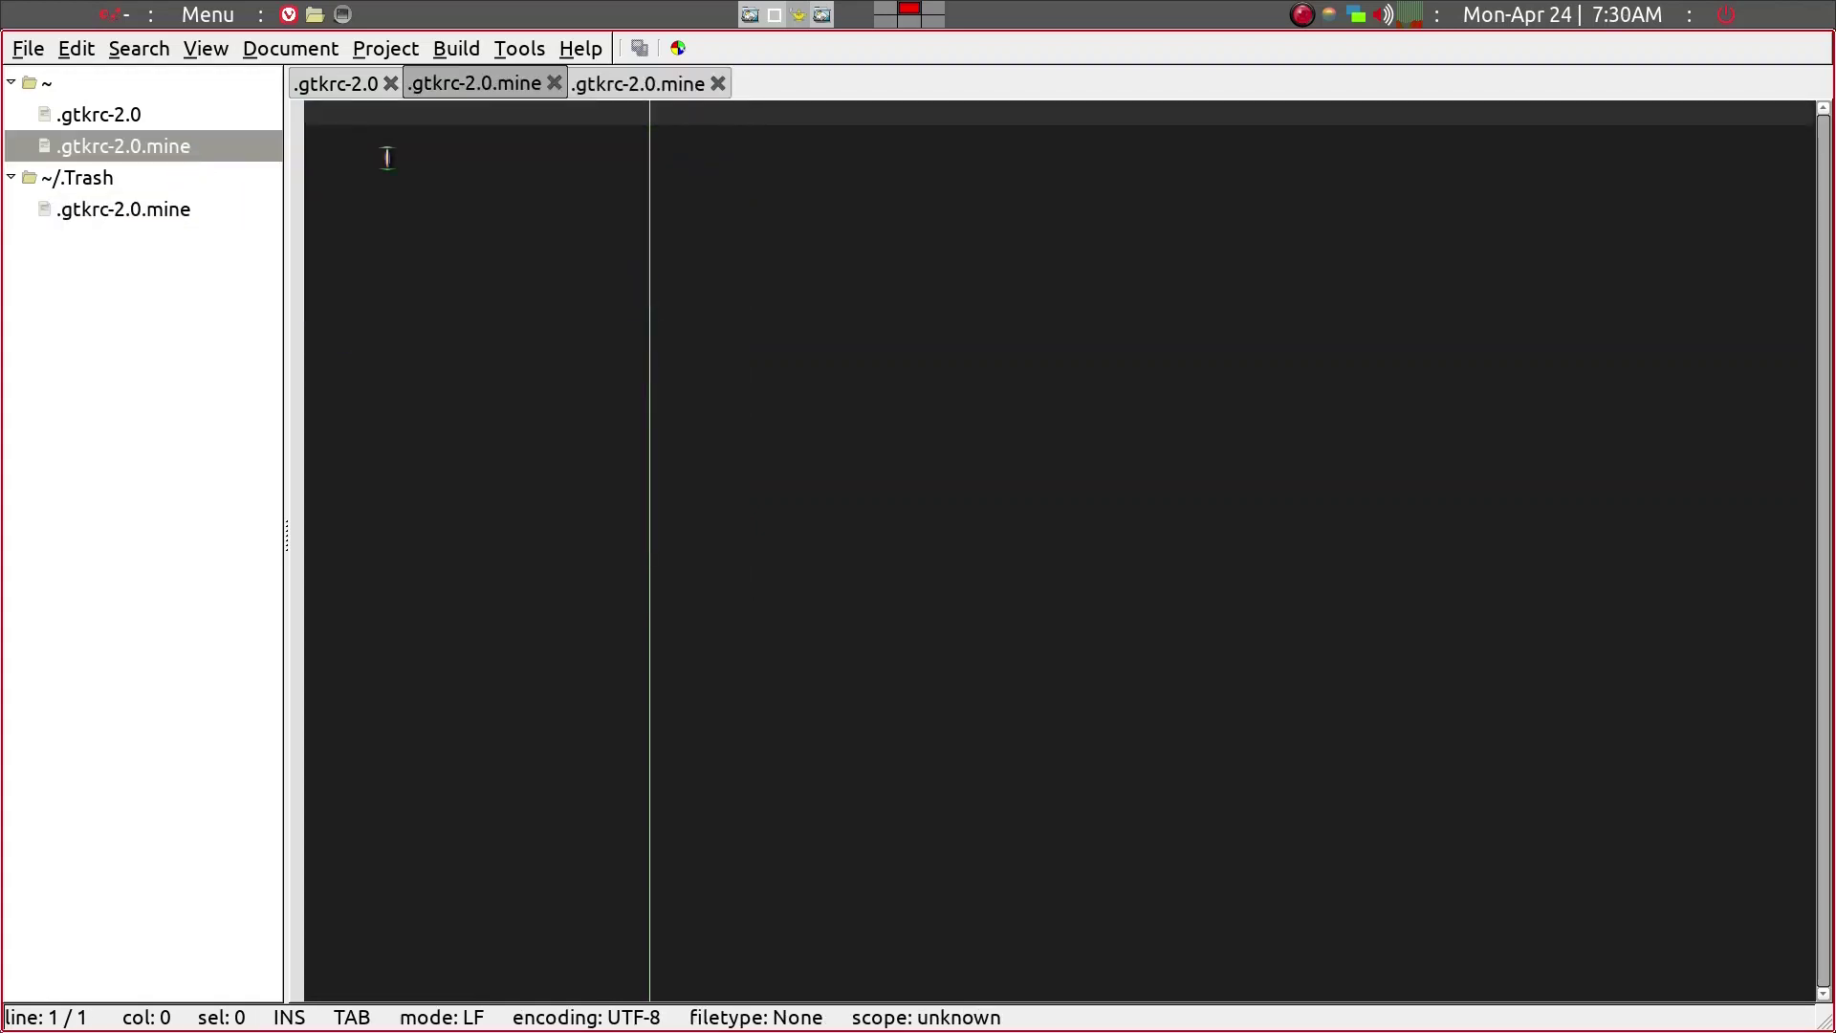
key(ctrl+v)
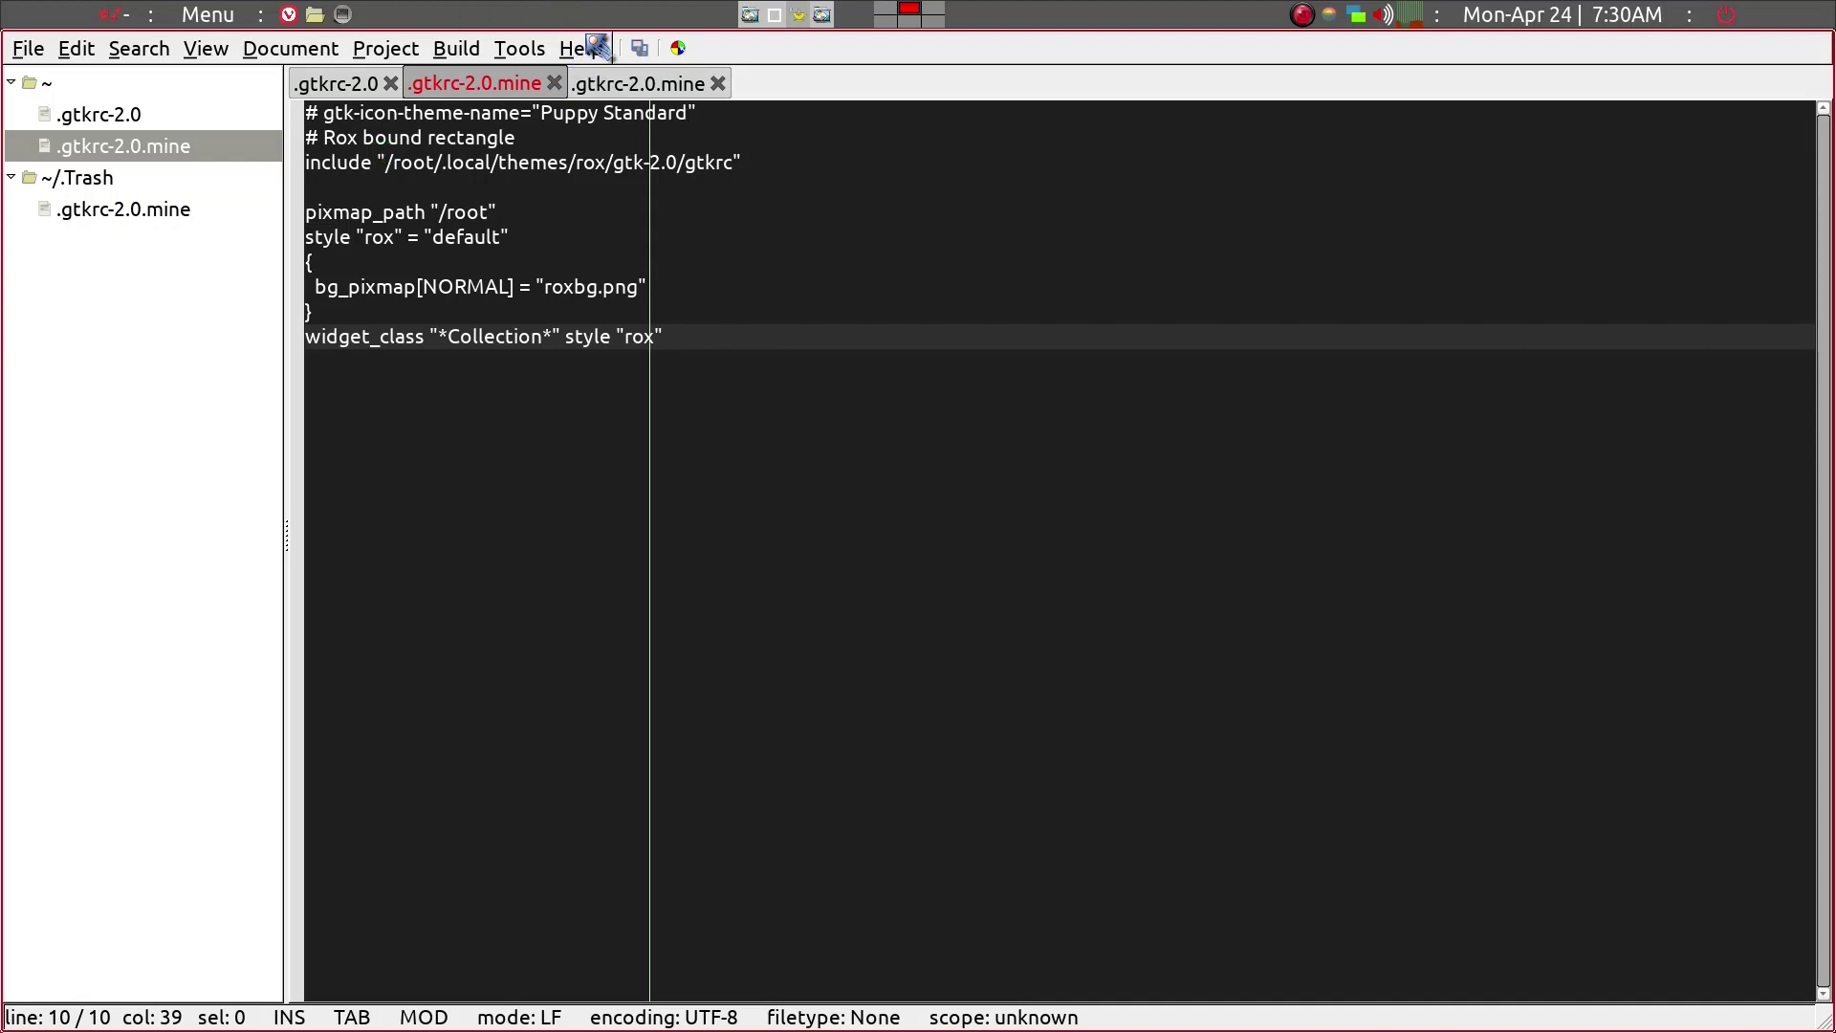
- Save the new .gtkrc-2.0.mine with Geany's Save all
click(678, 49)
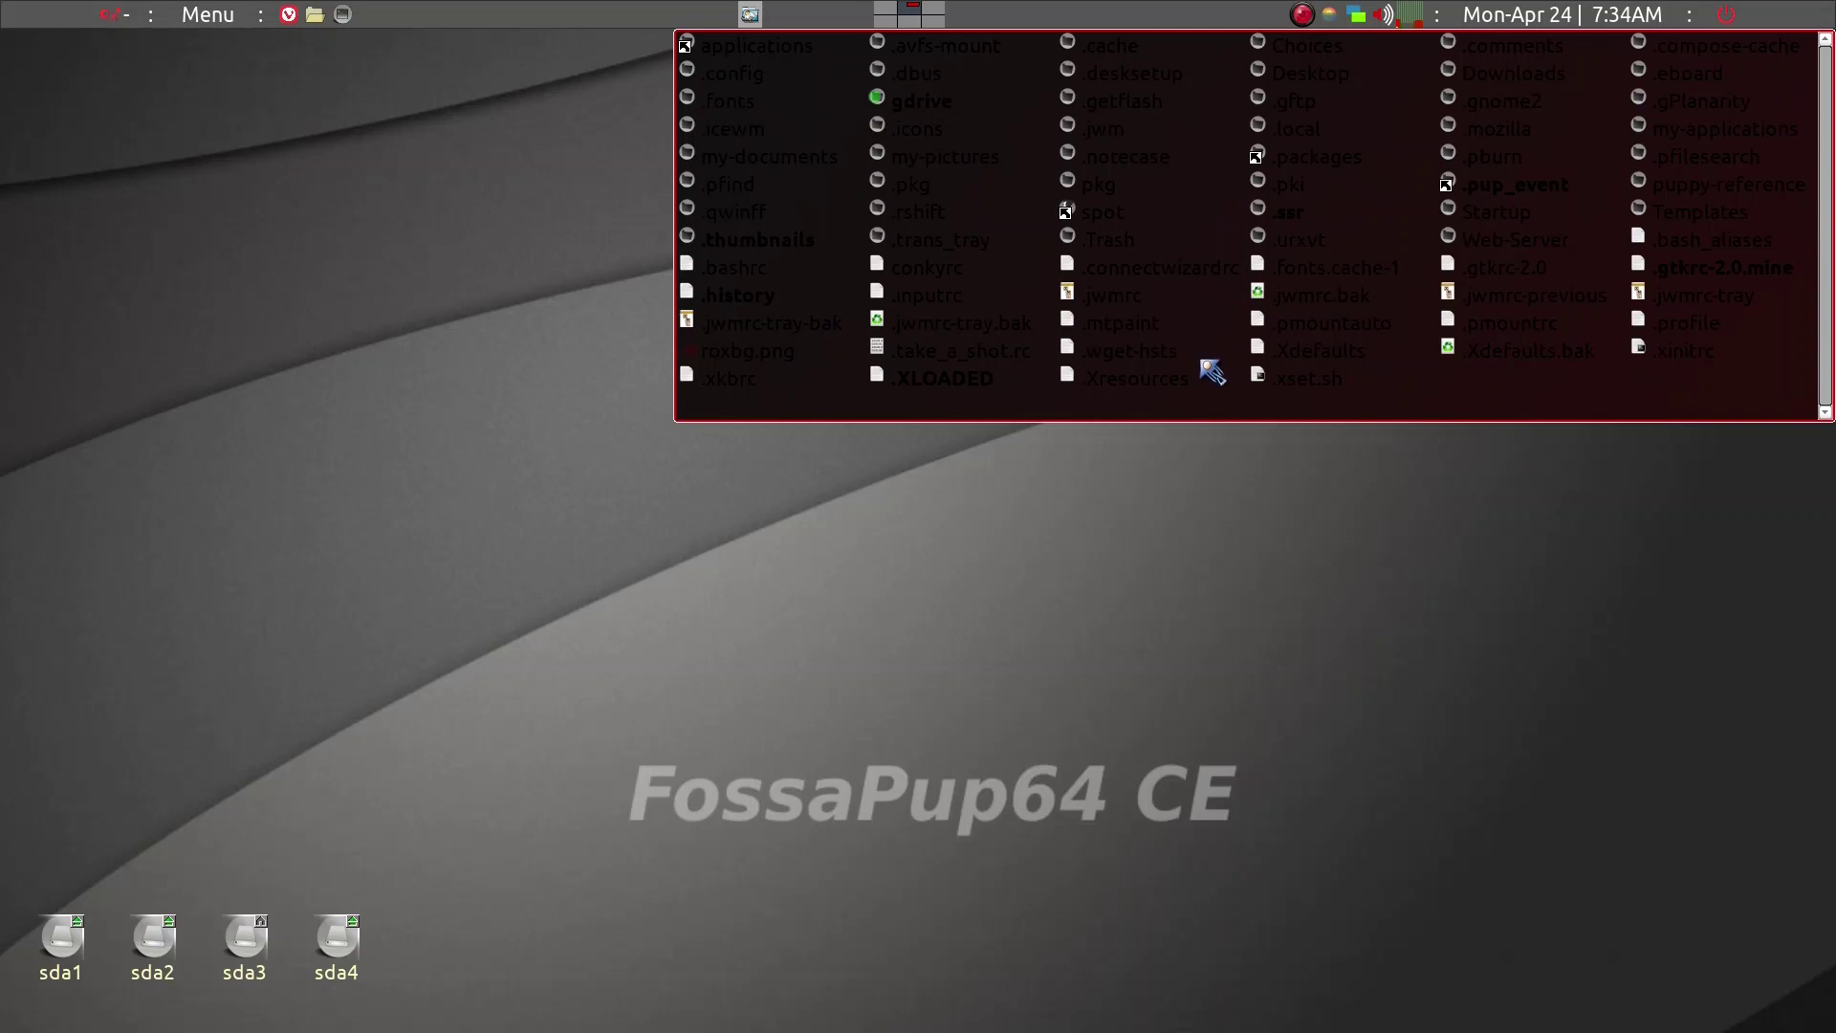
- Enable 'Colour files based on their types' under Types > Colours in ROX-Filer Options
right_click(1098, 410)
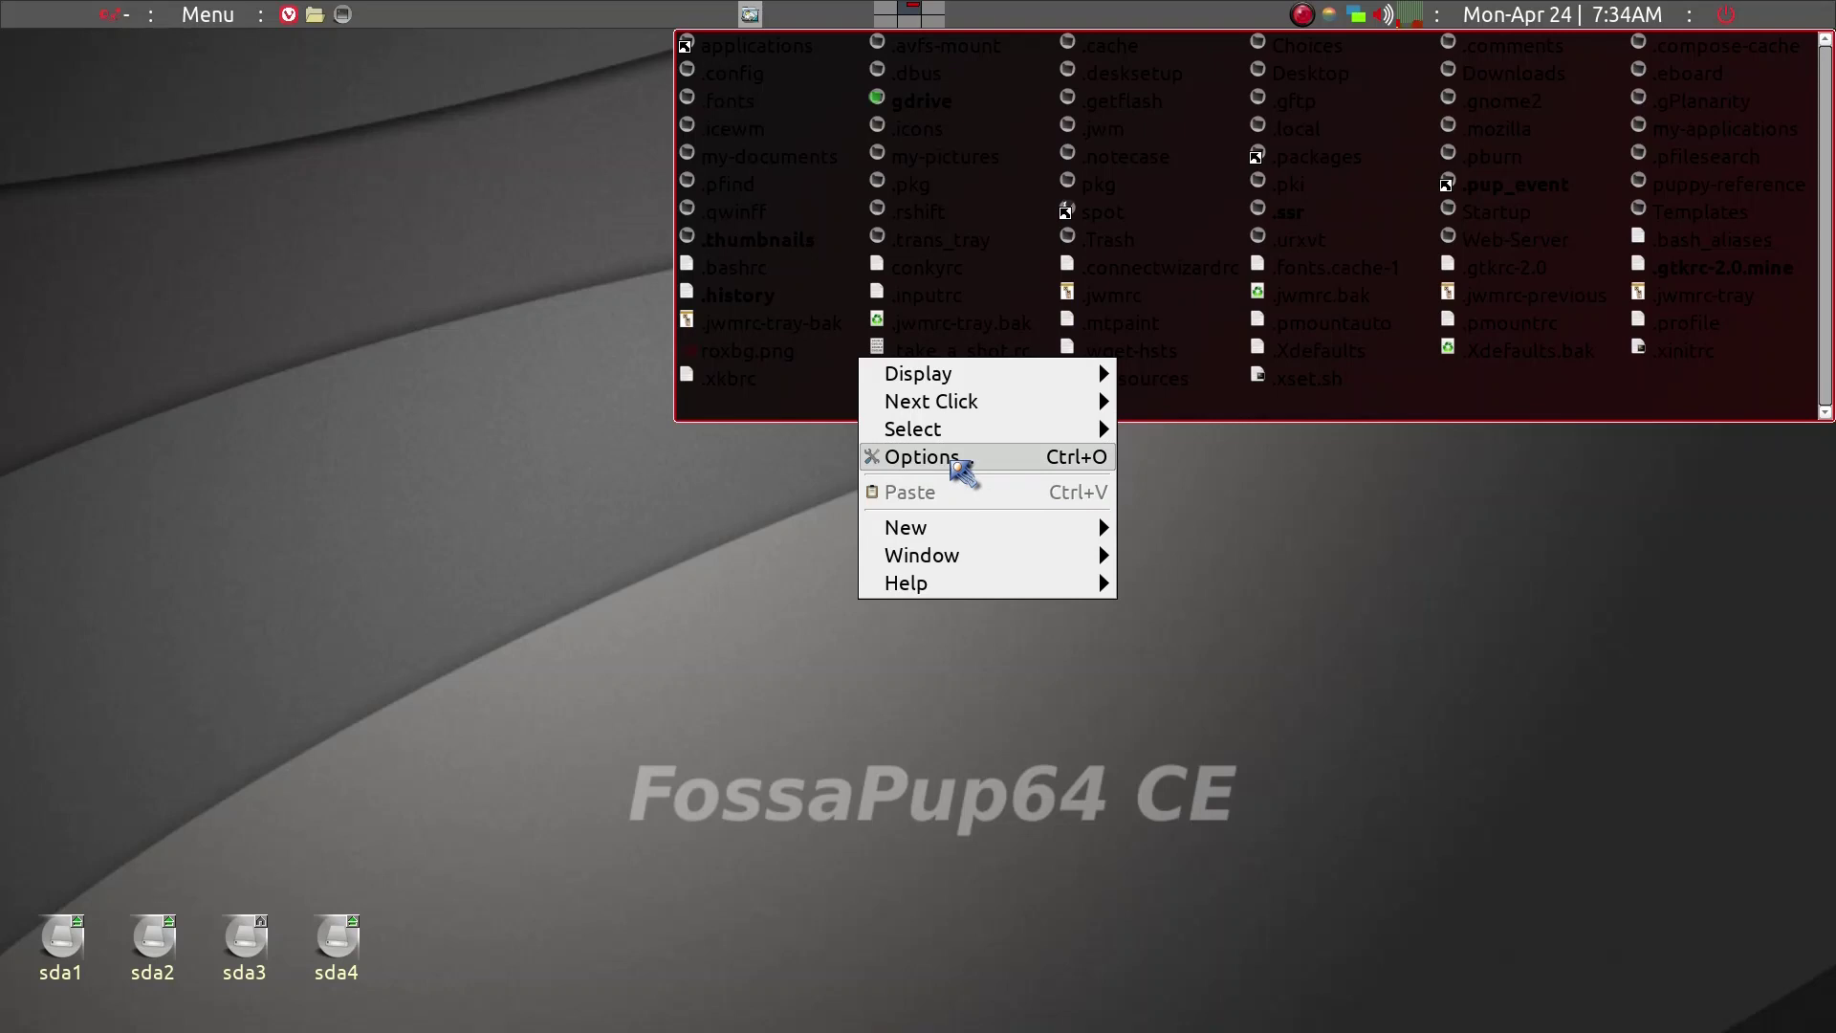
click(959, 457)
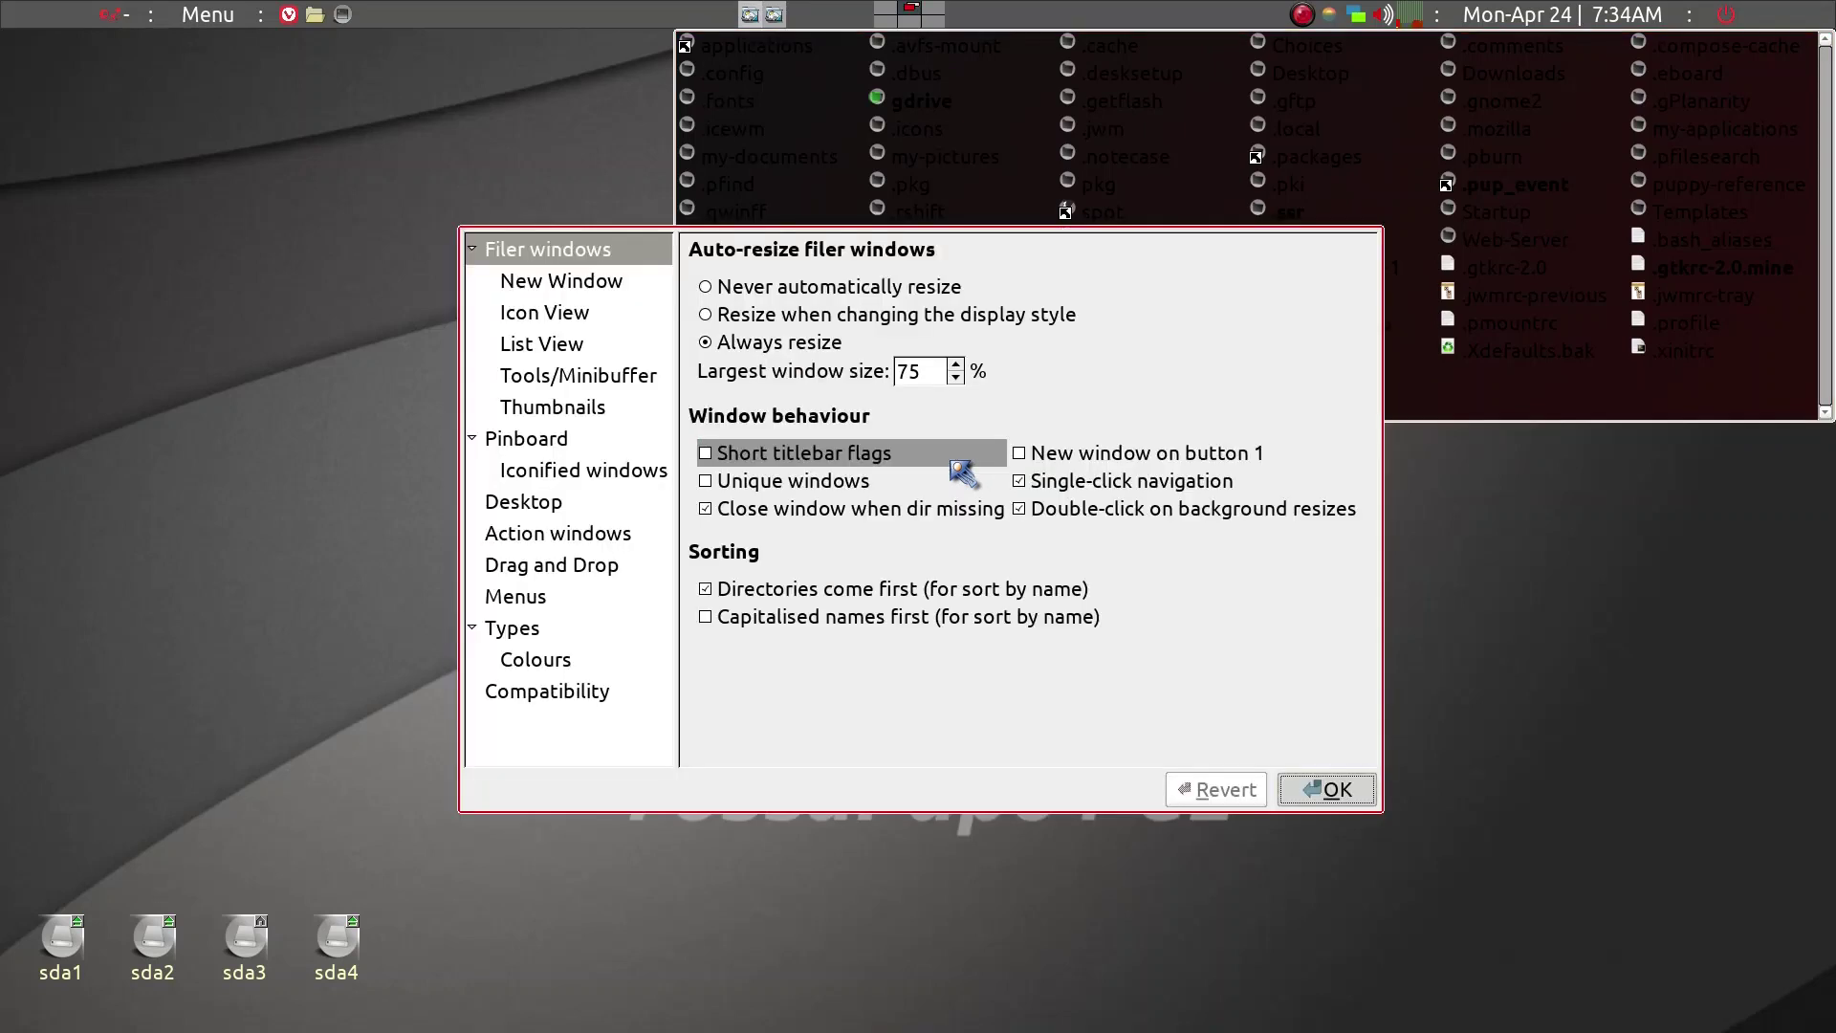
click(526, 668)
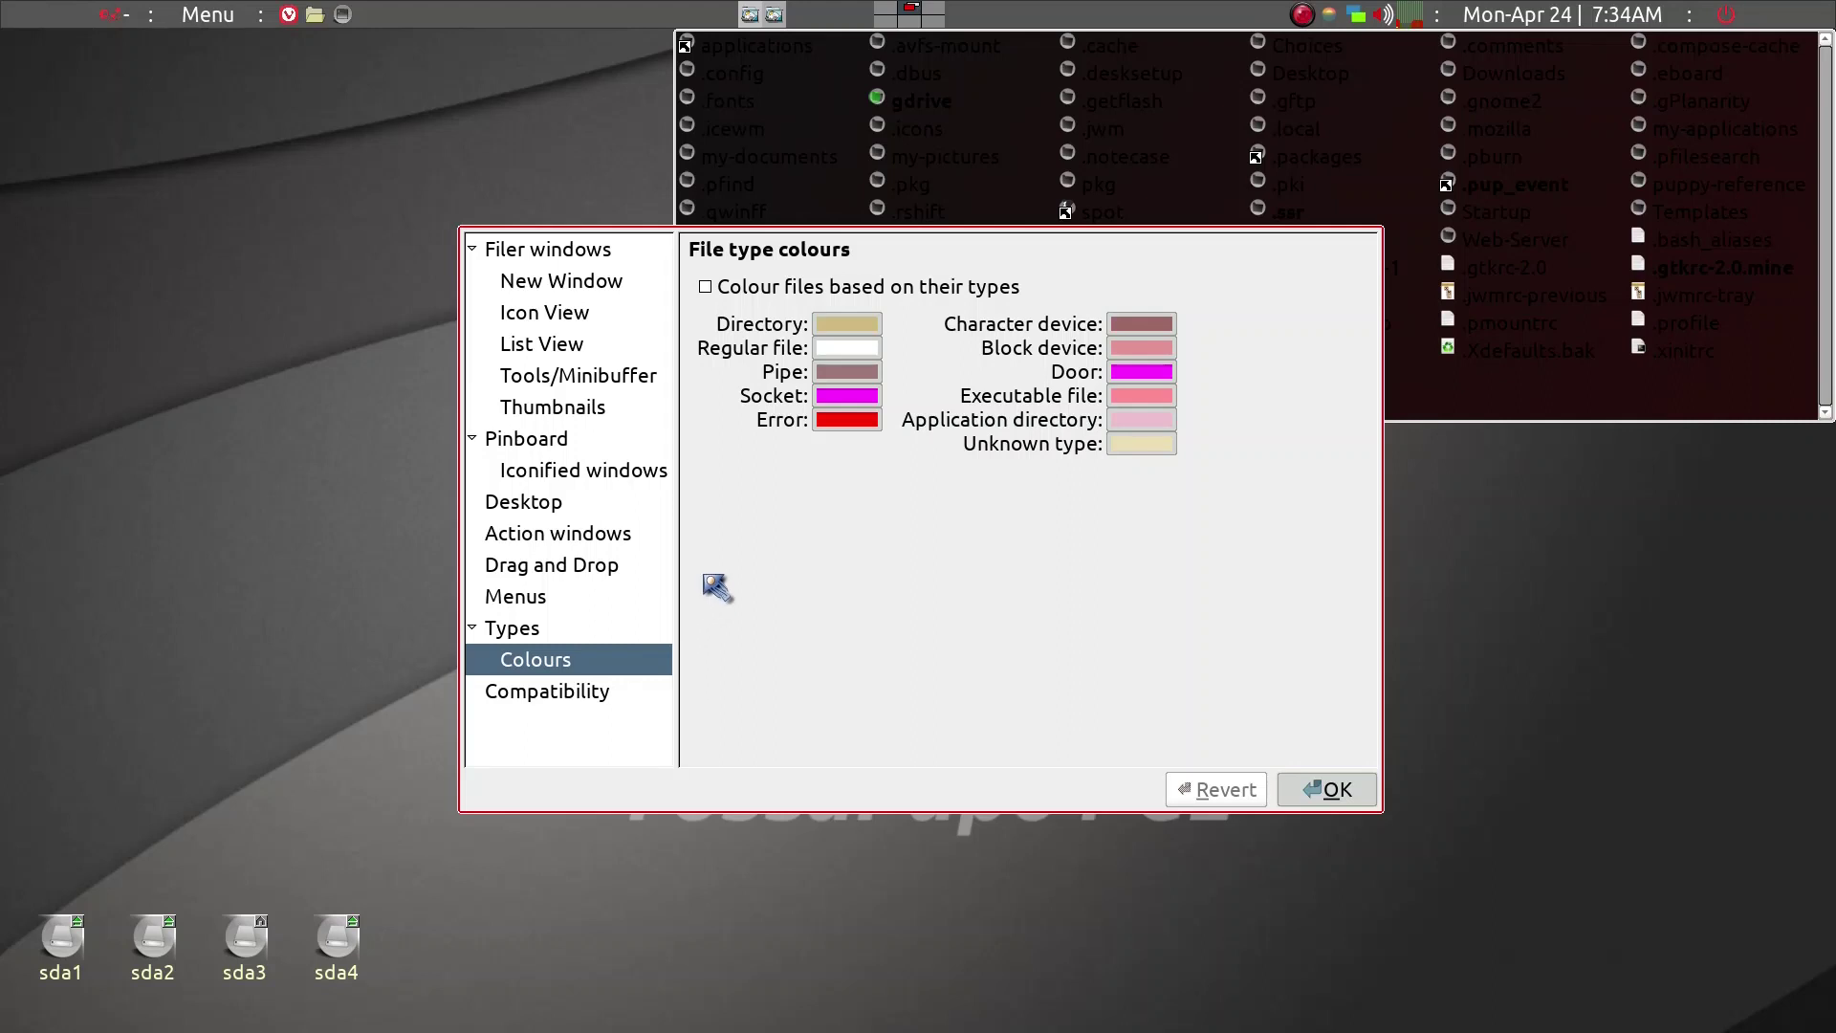
click(708, 287)
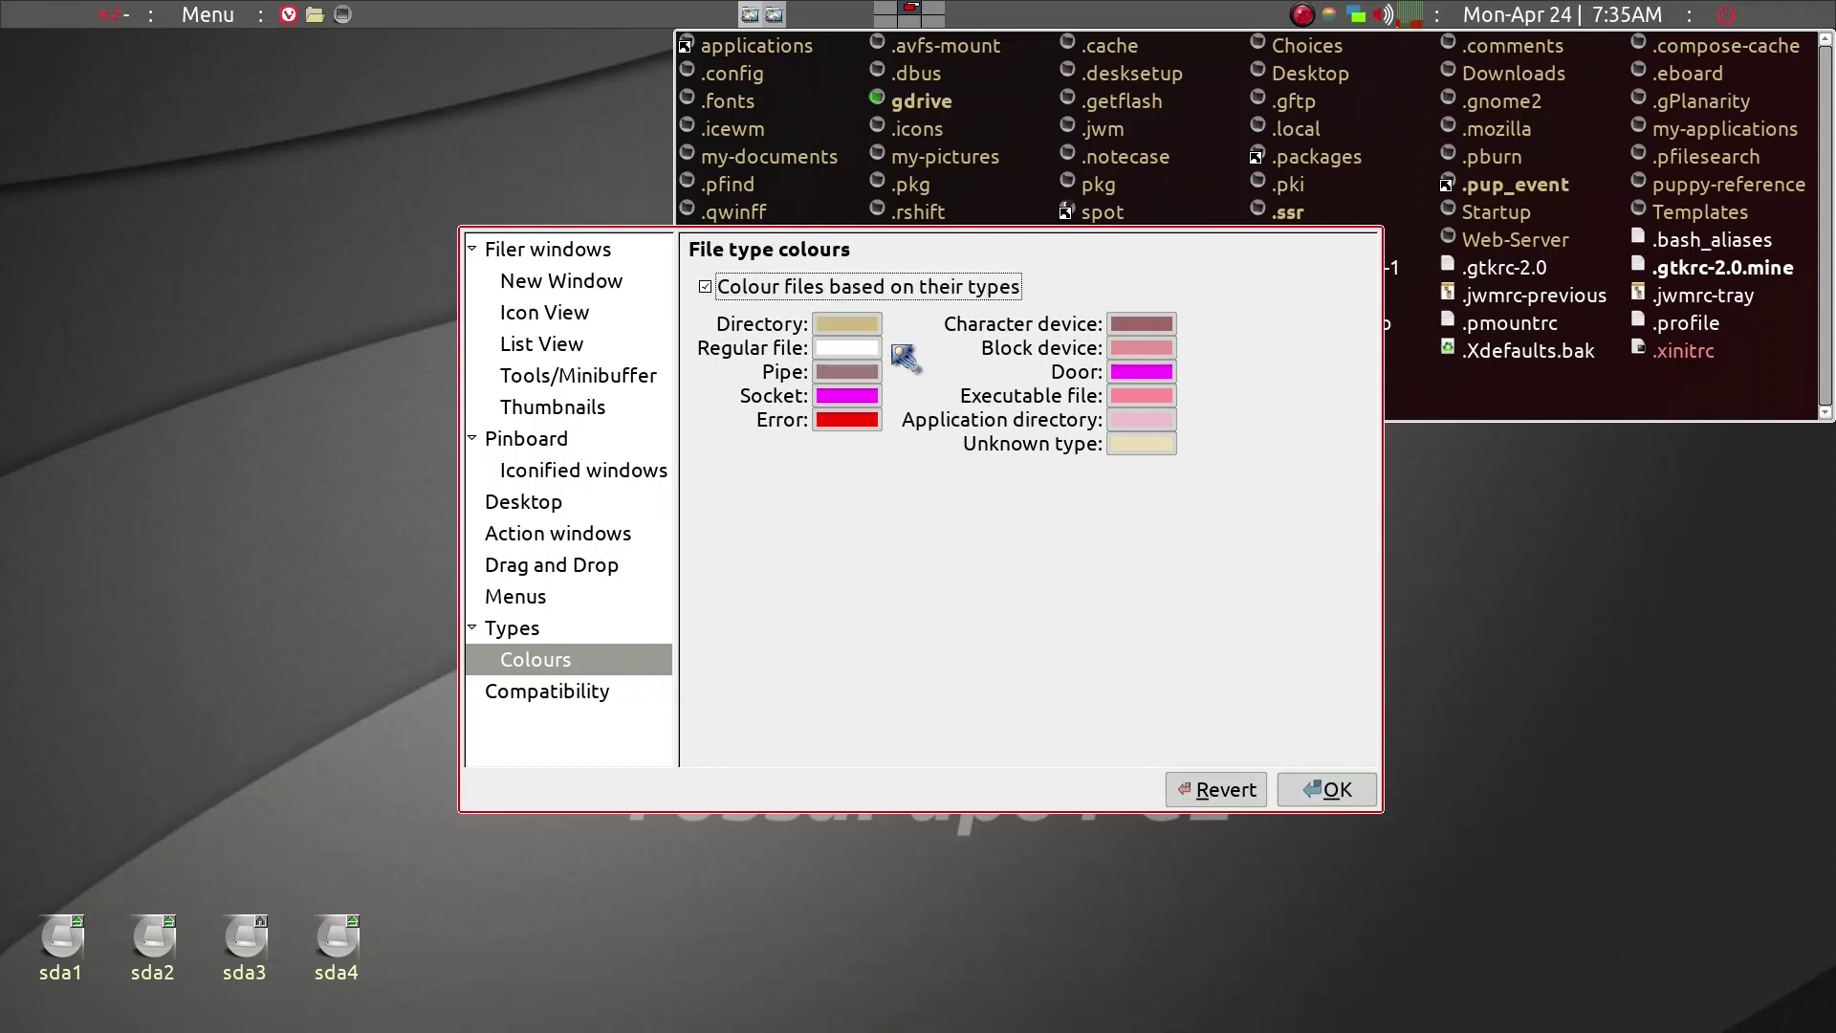
- Change the Directory name colour to lighter gold #E5C981 and confirm the Options dialog
click(827, 321)
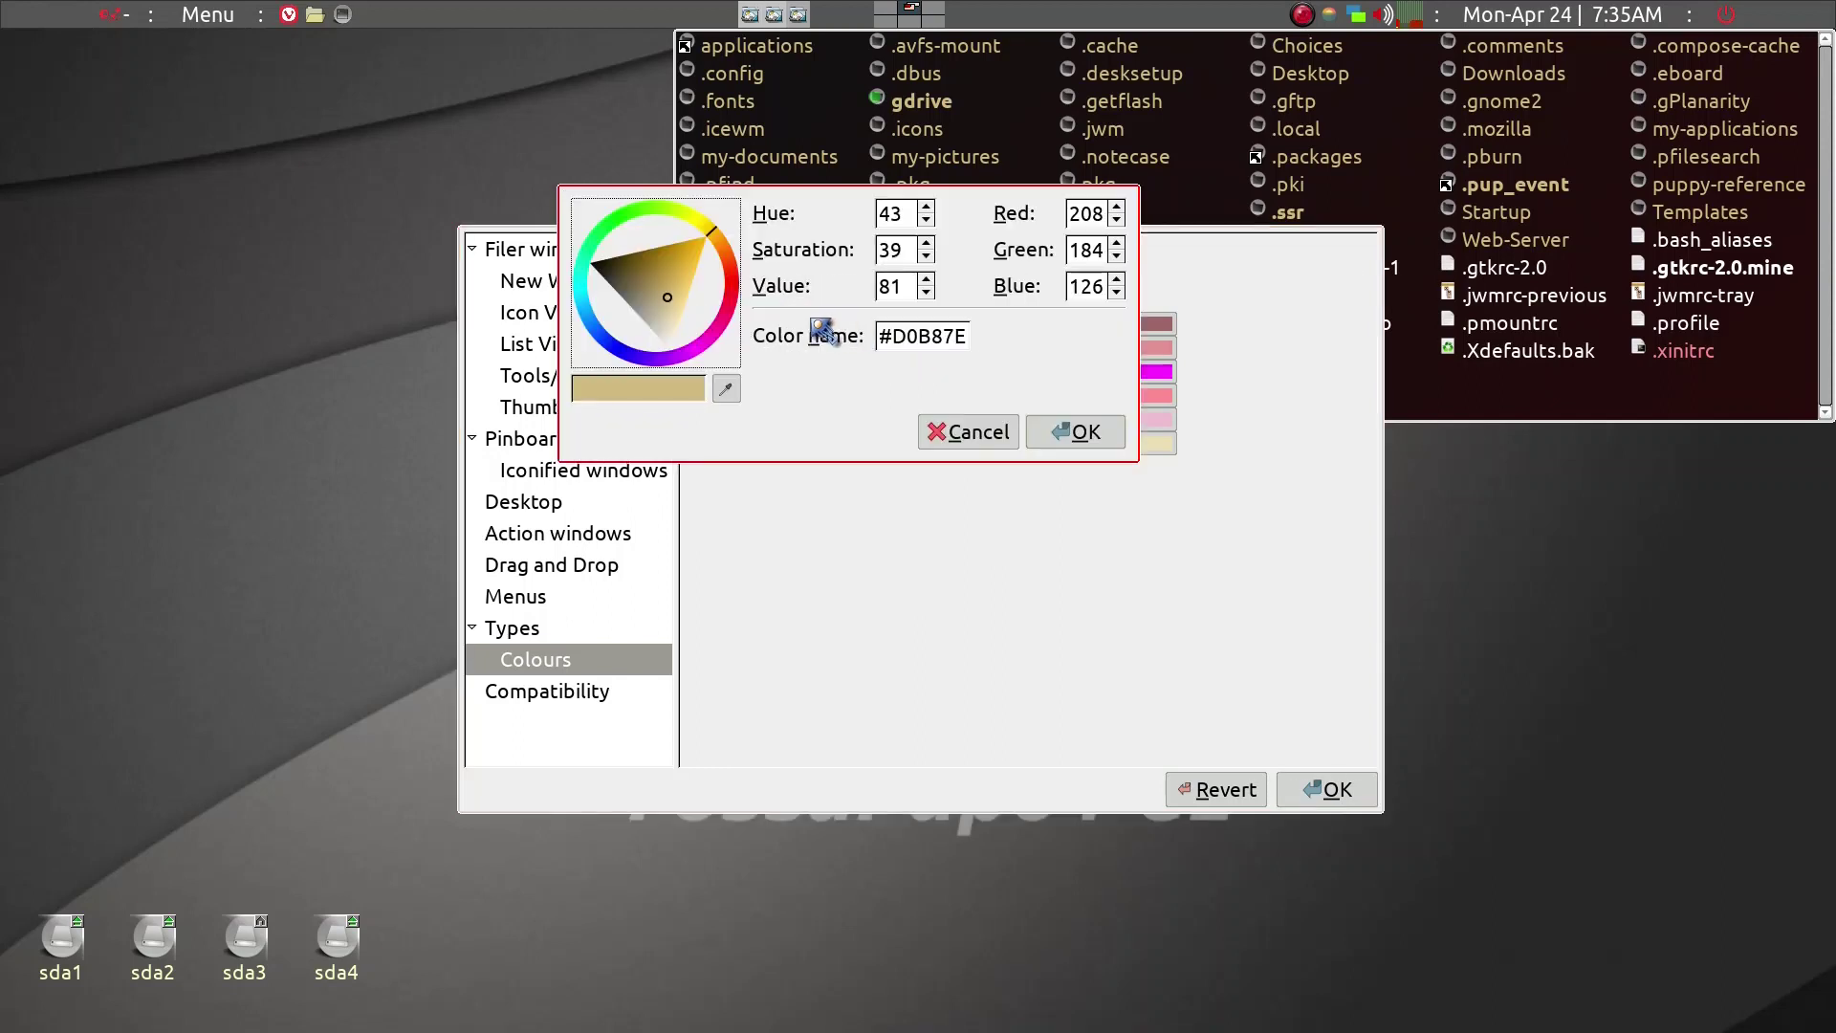
click(676, 298)
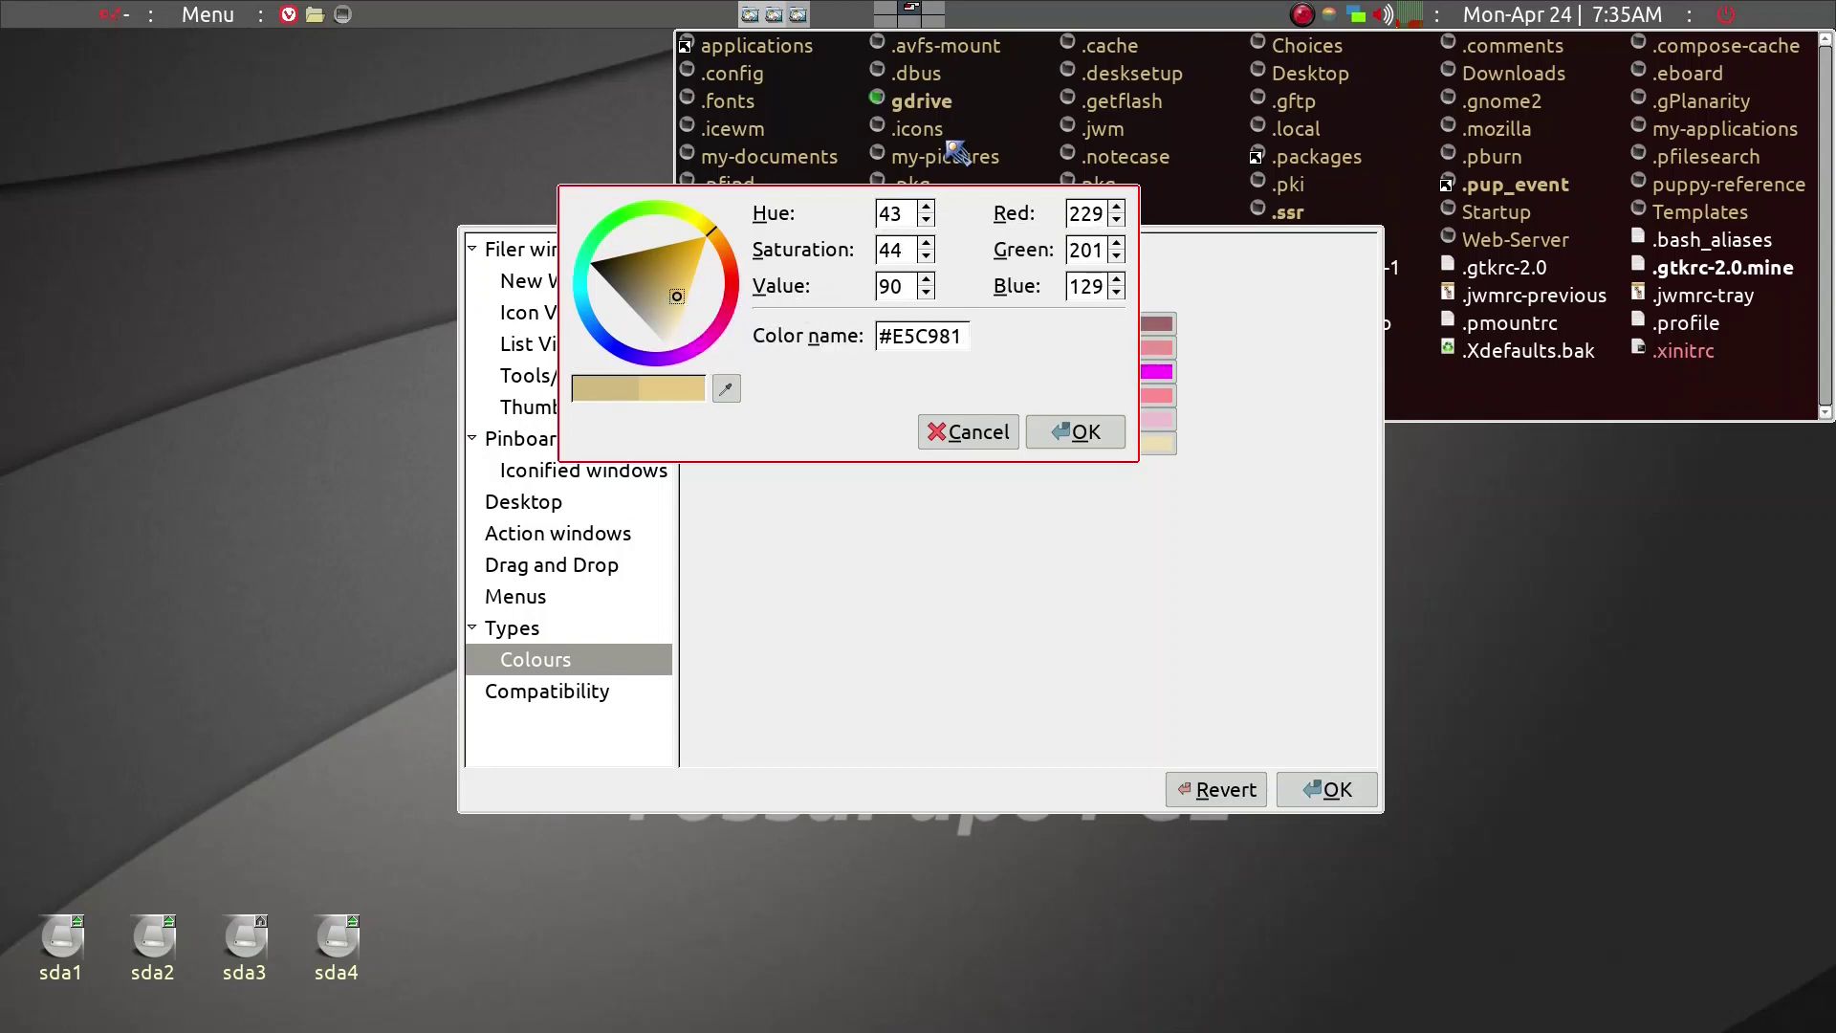
click(1081, 433)
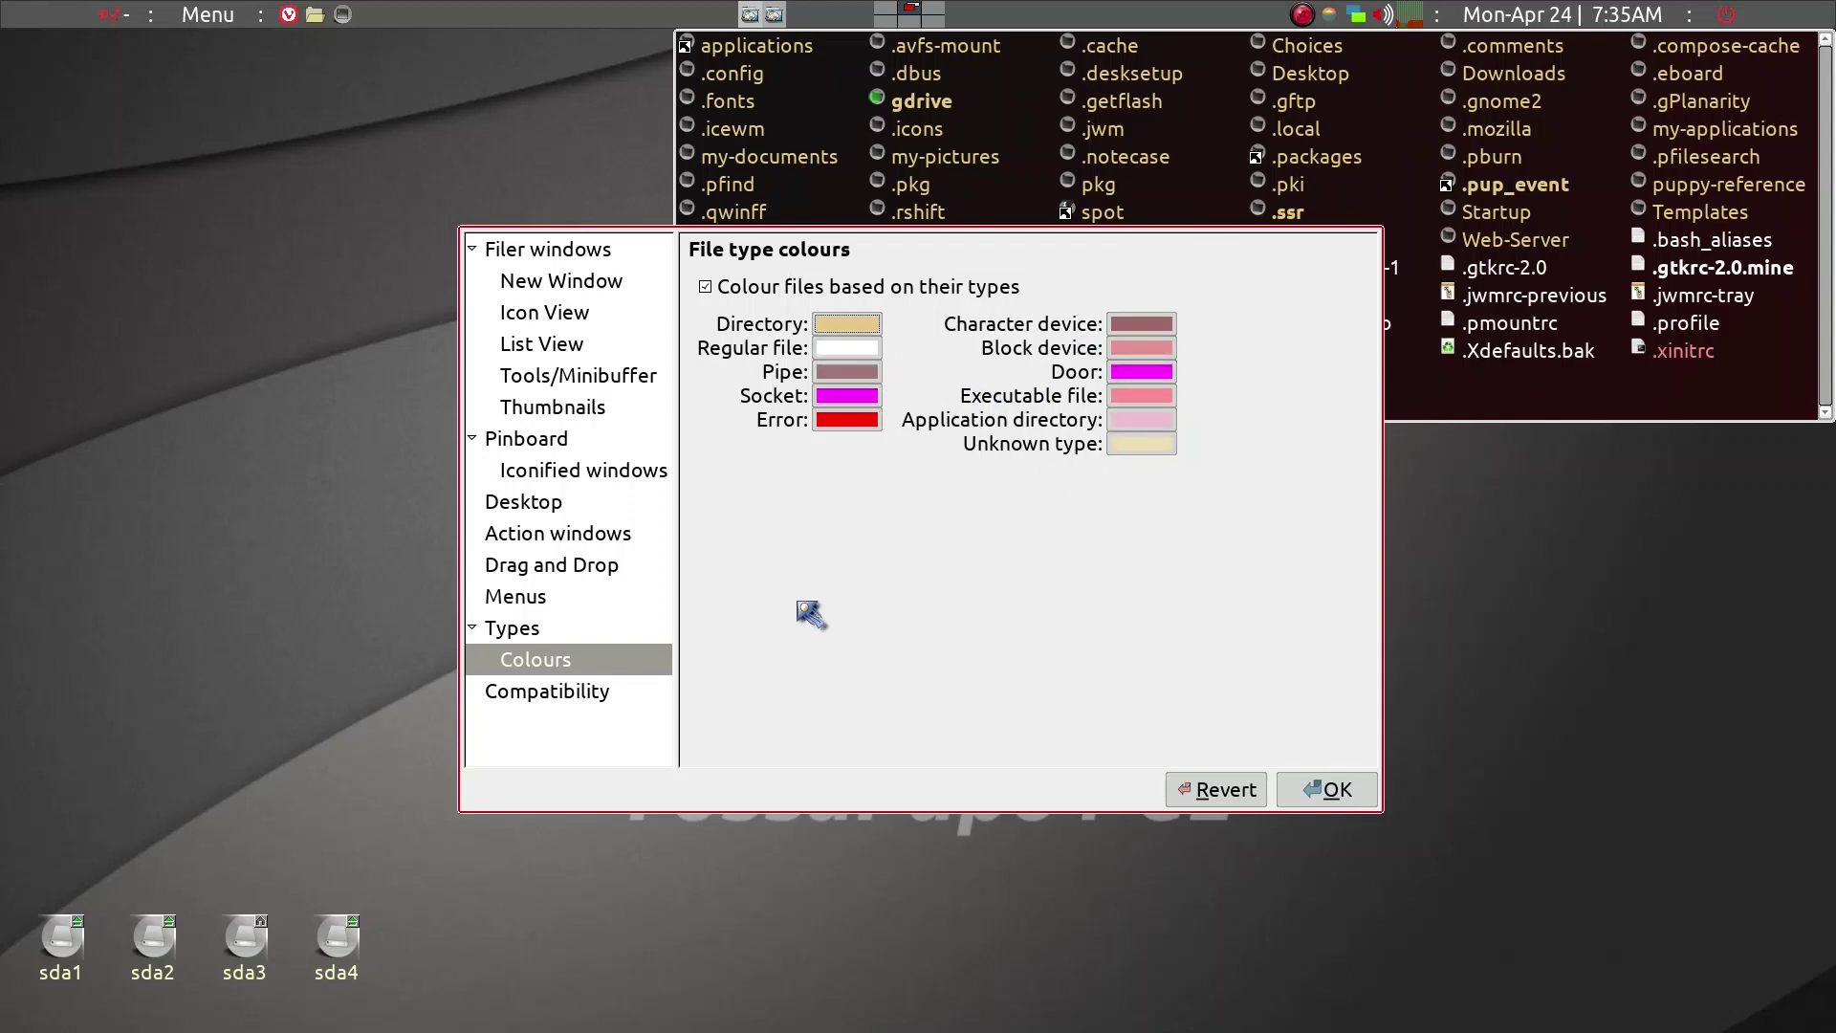
click(1336, 797)
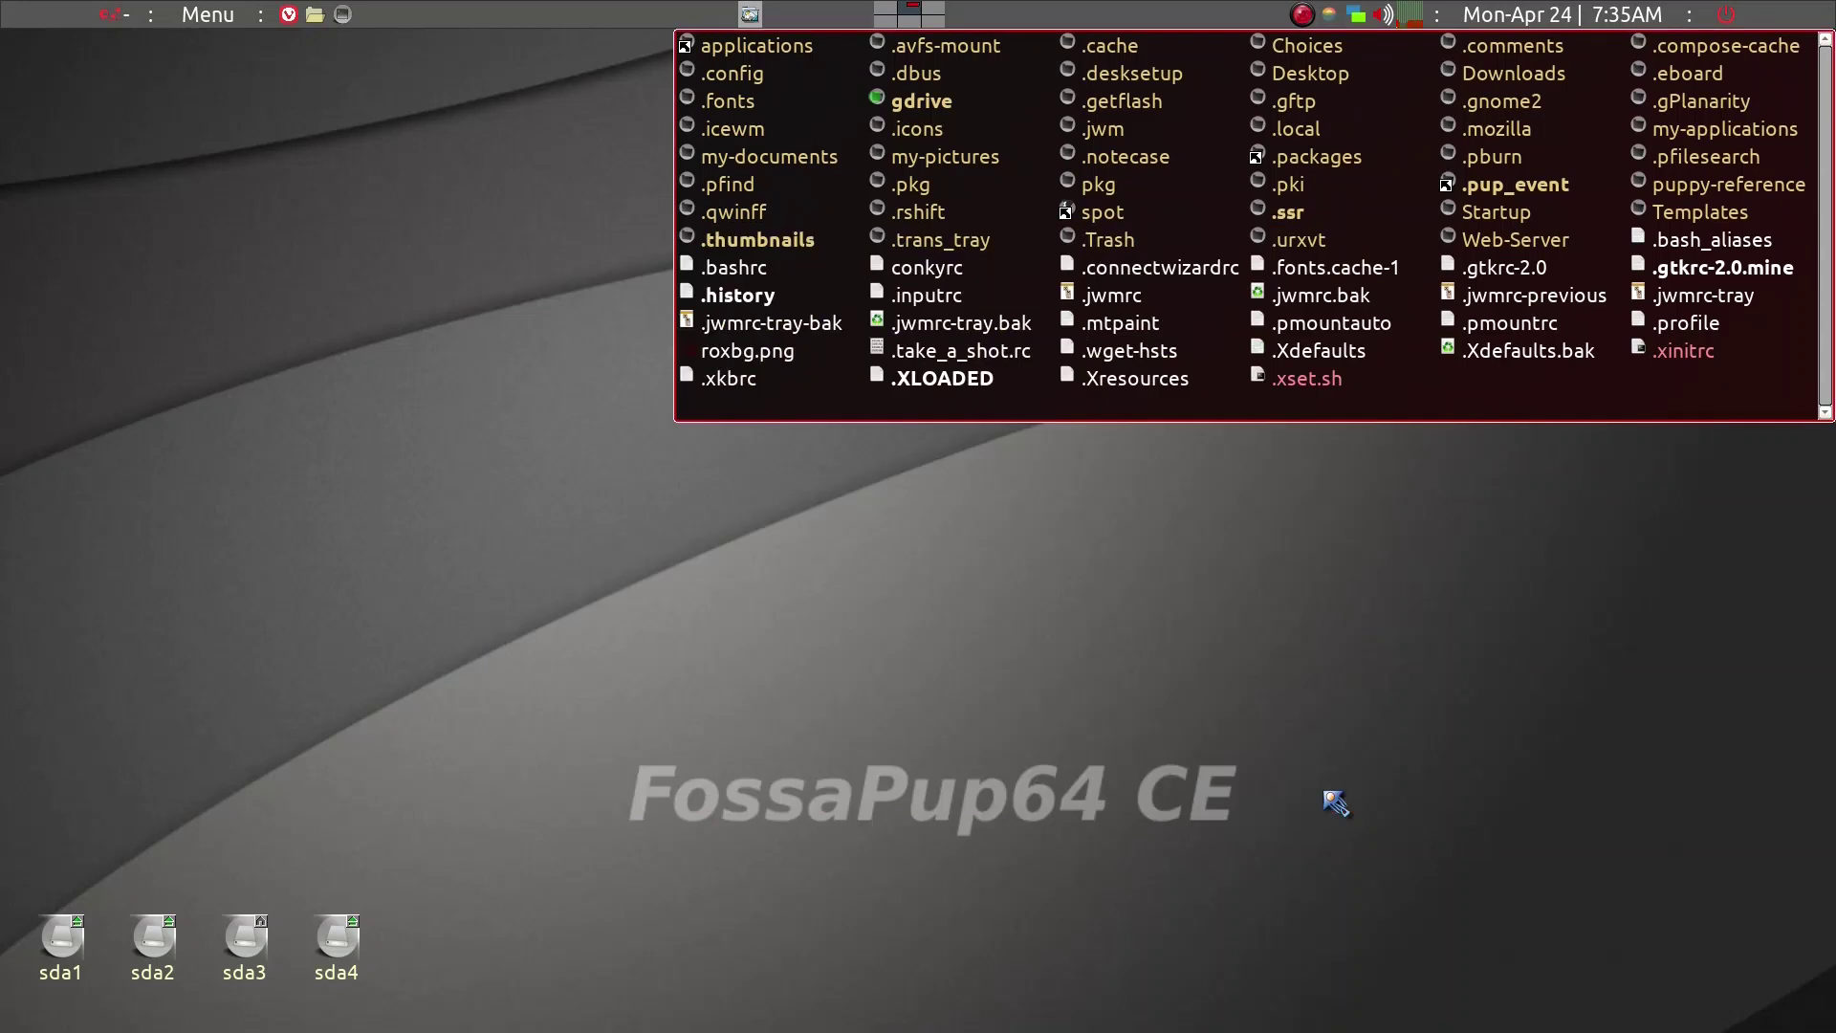